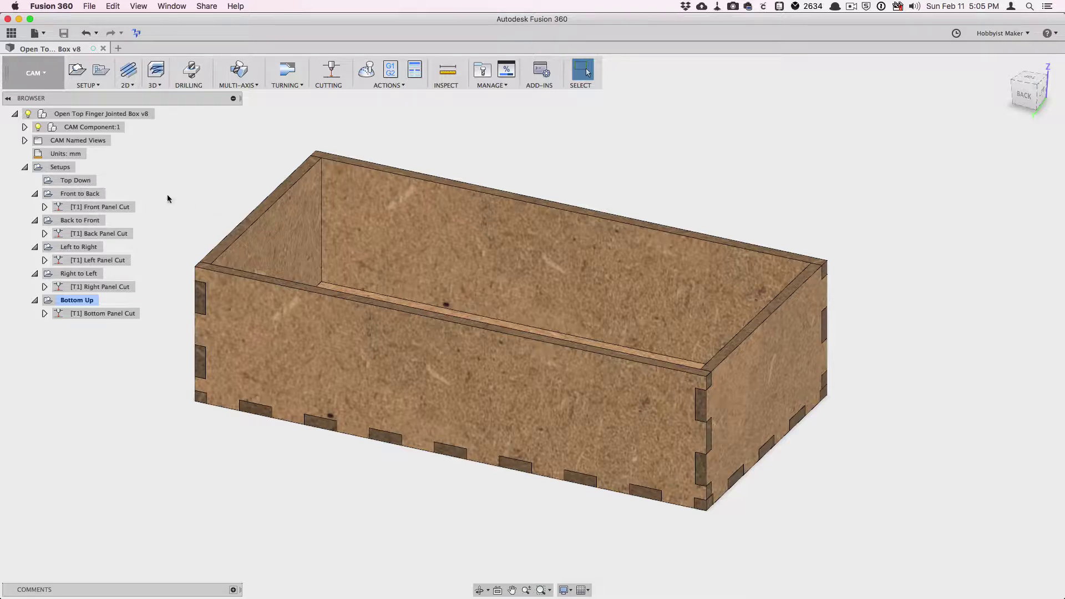
# Review the orientation and stock of each CAM setup in turn, from Top Down through Bottom Up
pyautogui.click(74, 180)
pyautogui.click(77, 195)
pyautogui.click(79, 221)
pyautogui.click(81, 247)
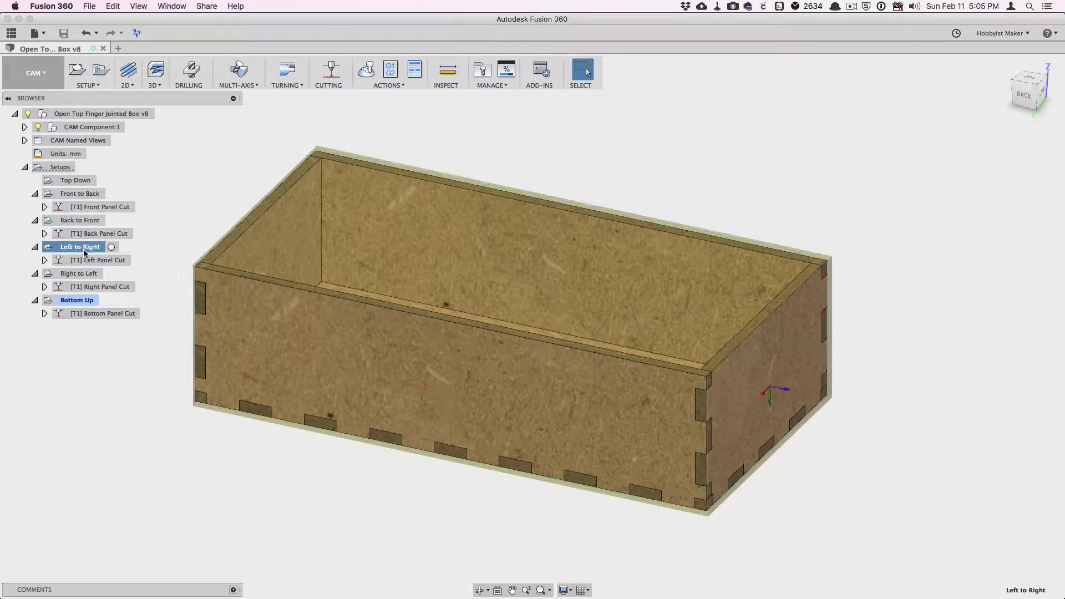
pyautogui.click(82, 274)
pyautogui.click(80, 301)
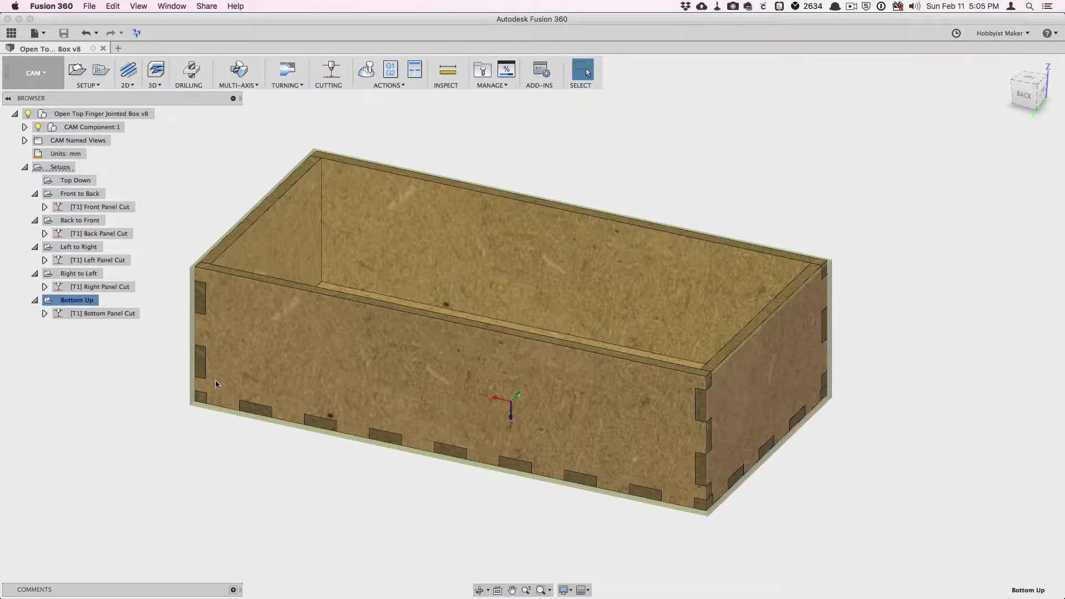
# Inspect the Bottom Panel Cut toolpath on the box's underside and review its 2D Profile settings
pyautogui.keyDown('shift'); pyautogui.moveTo(258, 463); pyautogui.dragTo(179, 329, button='middle'); pyautogui.keyUp('shift')
pyautogui.click(103, 314)
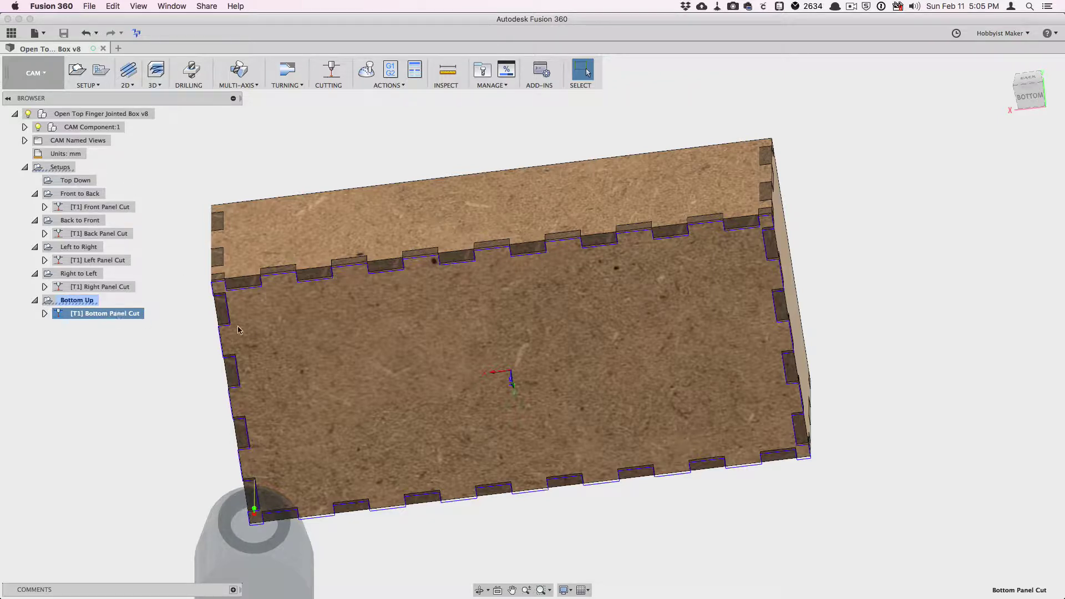
pyautogui.rightClick(124, 316)
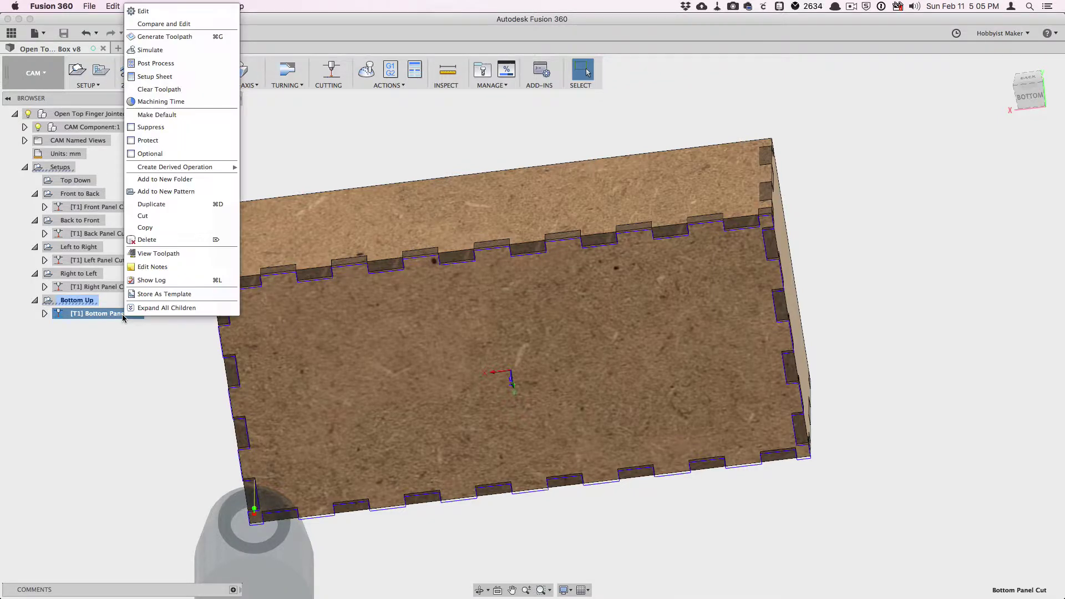
pyautogui.click(190, 11)
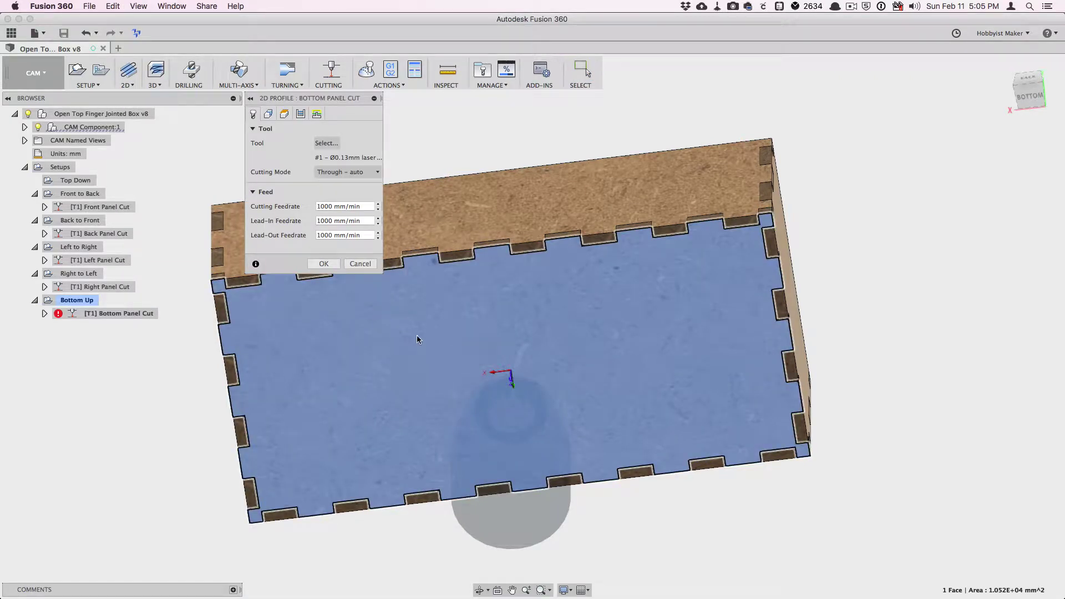
pyautogui.click(324, 264)
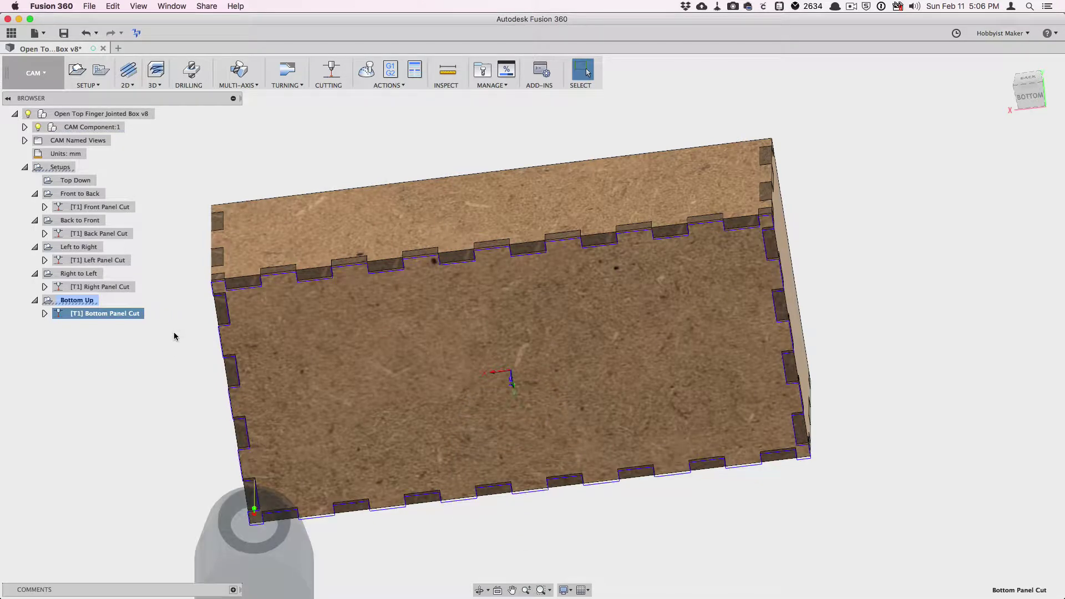
pyautogui.keyDown('shift'); pyautogui.moveTo(147, 375); pyautogui.dragTo(156, 395, button='middle'); pyautogui.keyUp('shift')
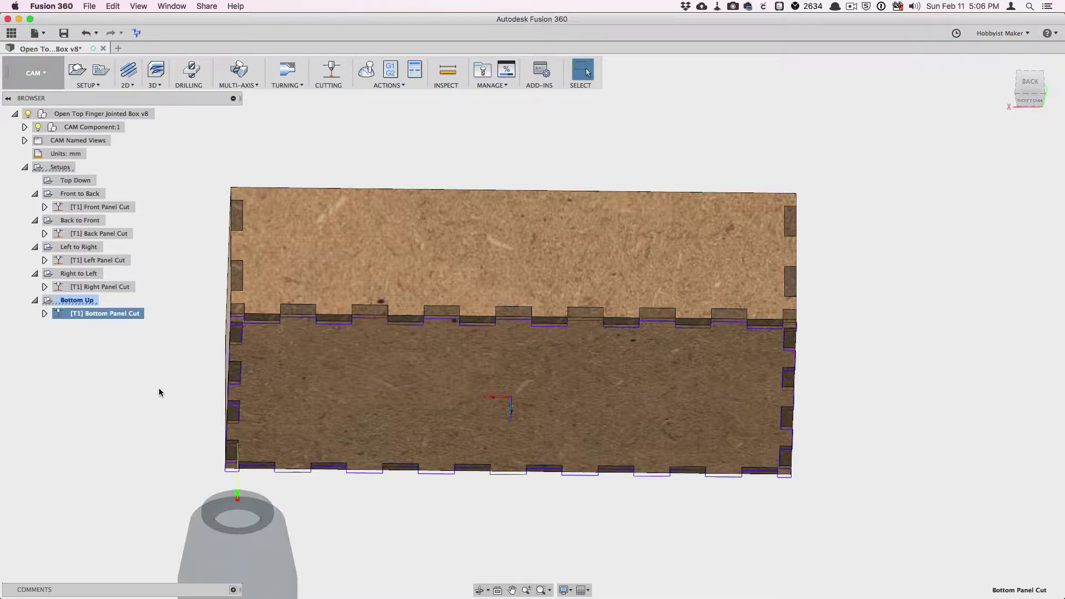
pyautogui.click(159, 392)
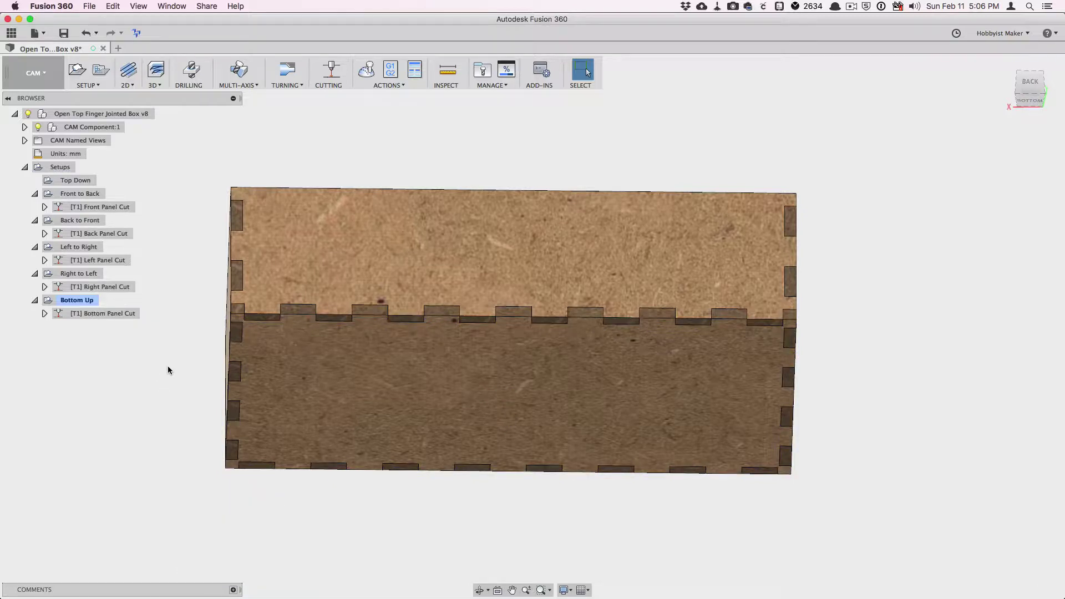
# Switch from the CAM workspace to the Model workspace
pyautogui.keyDown('shift'); pyautogui.moveTo(151, 383); pyautogui.dragTo(158, 326, button='middle'); pyautogui.keyUp('shift')
pyautogui.scroll(3, 207, 191)
pyautogui.scroll(5, 206, 191)
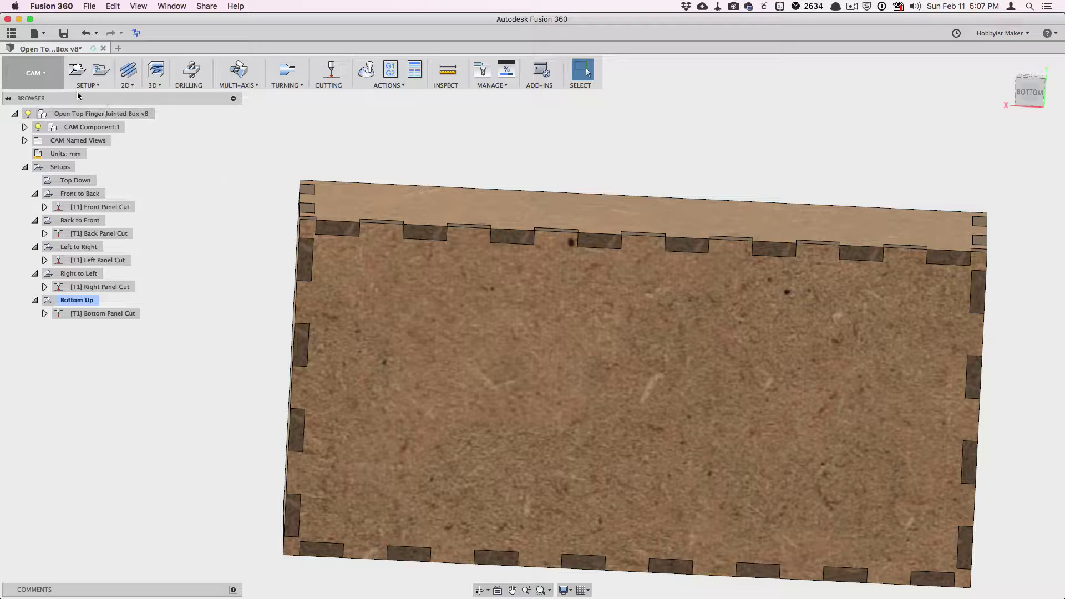
pyautogui.click(25, 76)
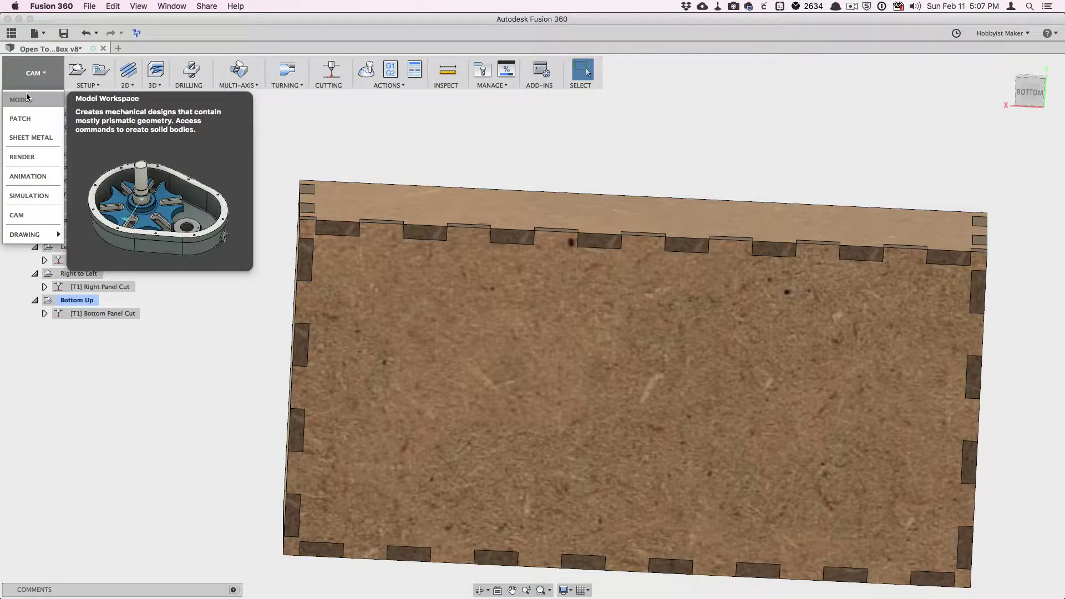
pyautogui.click(25, 99)
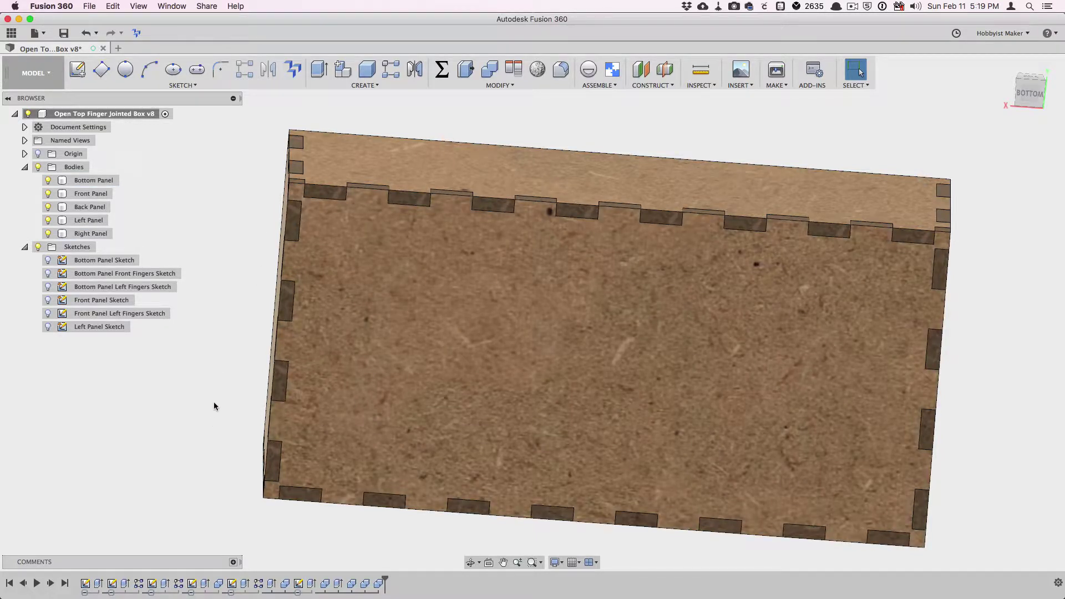
# Roll the design history back to the start and step forward through the bottom panel's front and left finger patterns
pyautogui.click(10, 582)
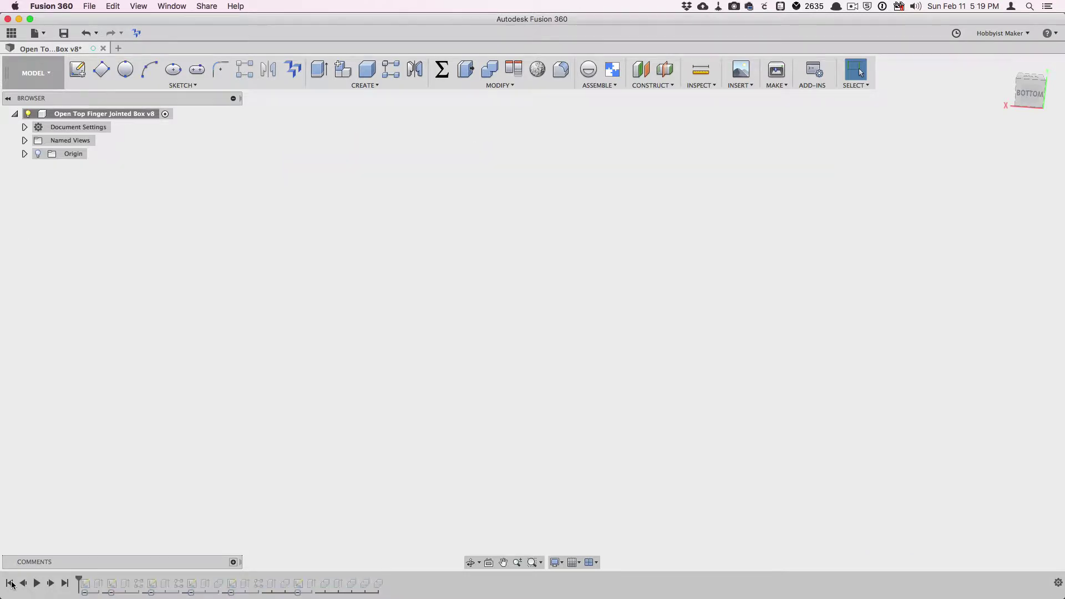
pyautogui.click(51, 583)
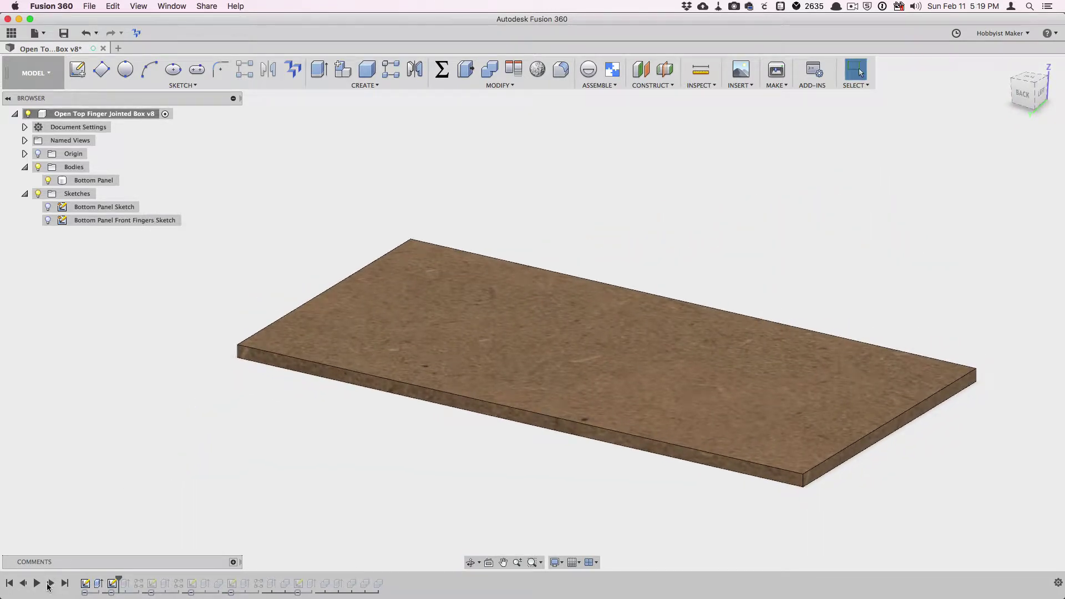
pyautogui.click(51, 583)
pyautogui.click(51, 583)
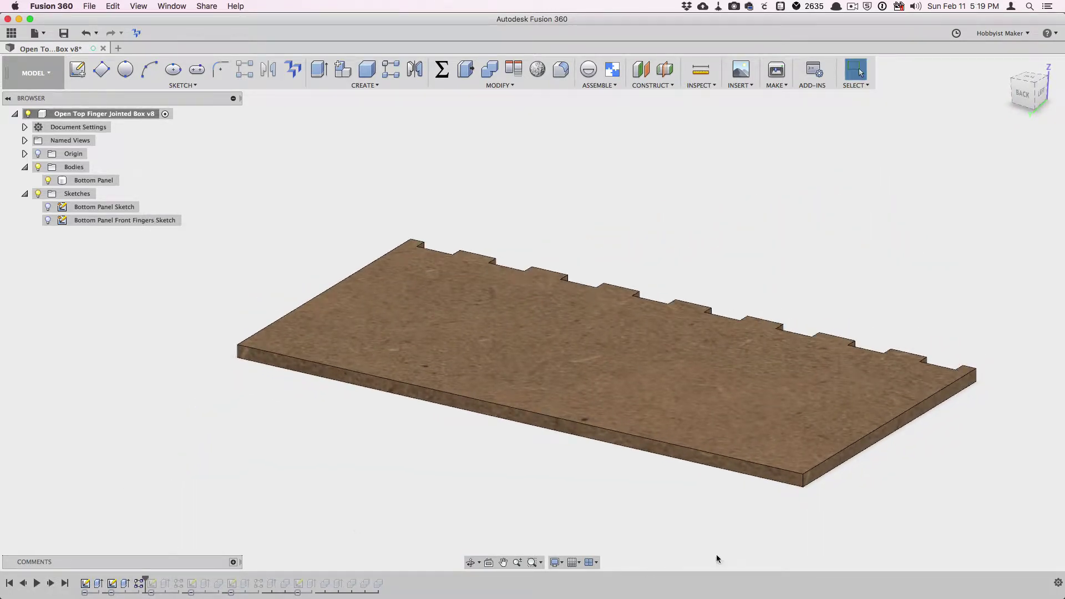
pyautogui.keyDown('shift'); pyautogui.moveTo(767, 548); pyautogui.dragTo(594, 542, button='middle'); pyautogui.keyUp('shift')
pyautogui.click(50, 583)
pyautogui.click(50, 583)
pyautogui.click(50, 583)
pyautogui.moveTo(273, 444); pyautogui.dragTo(197, 463, button='middle')
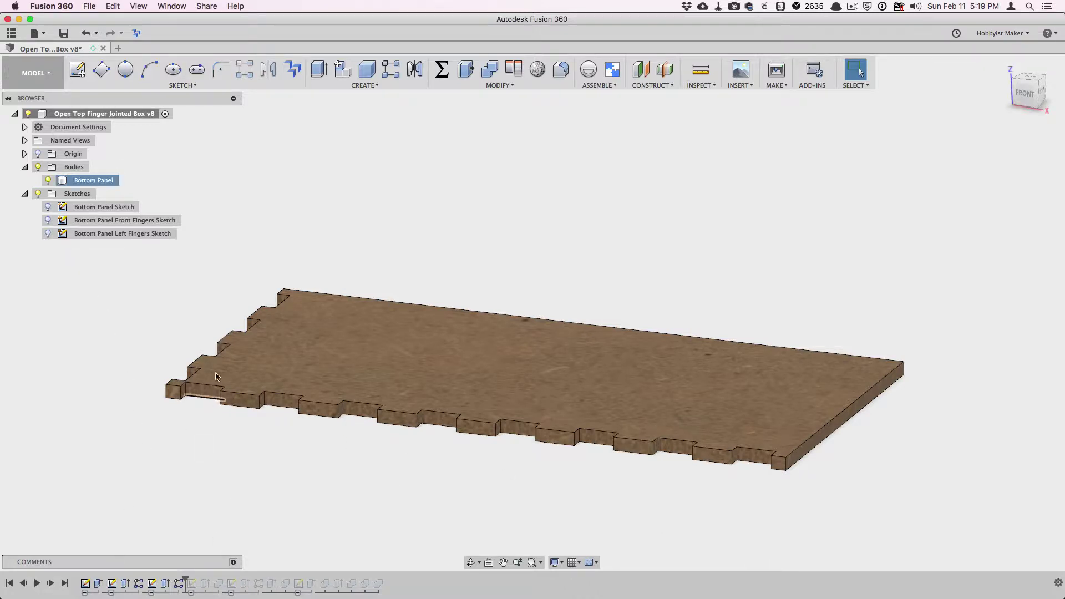
# Delete the bottom panel's front and left finger sketches together with their cuts and patterns from the design history
pyautogui.keyDown('shift'); pyautogui.click(176, 591); pyautogui.keyUp('shift')
pyautogui.rightClick(175, 590)
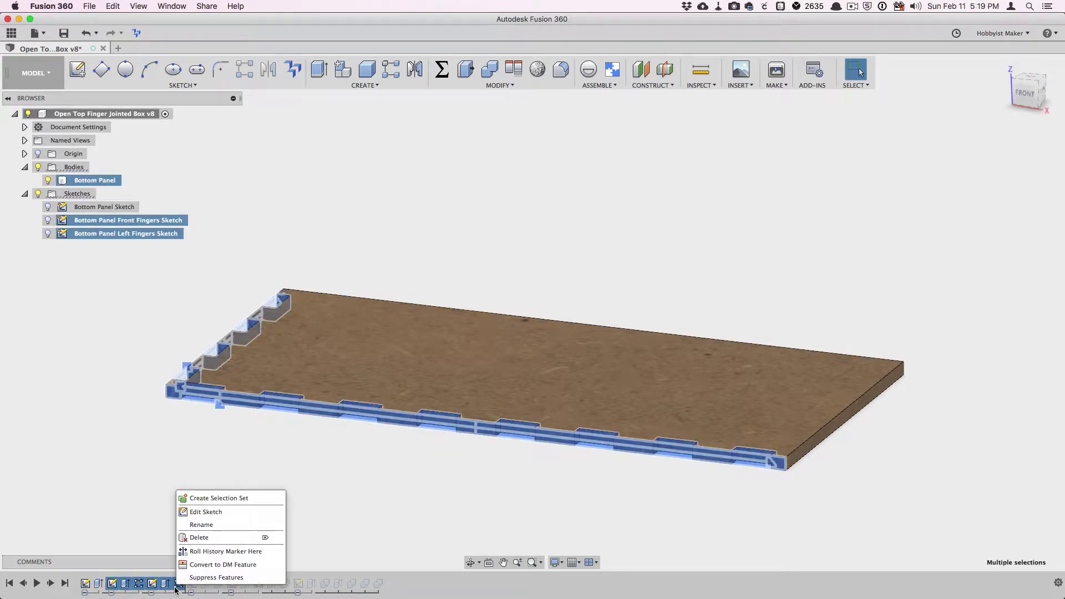
pyautogui.click(211, 538)
pyautogui.click(471, 321)
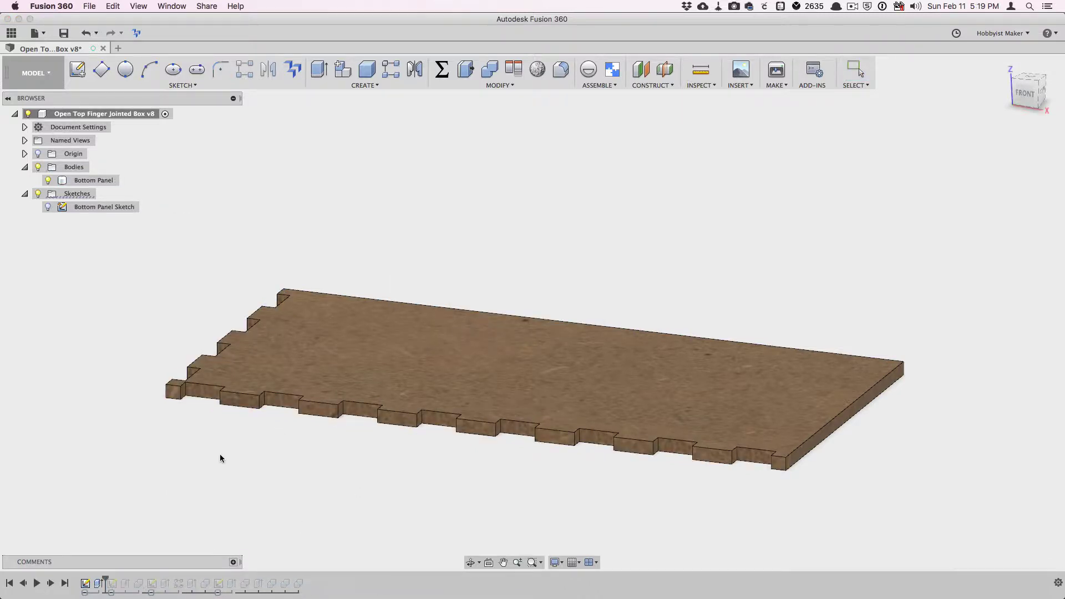
# Edit the Front Panel Sketch with the Bottom Panel hidden, delete the broken reference line near the origin, and finish the sketch
pyautogui.click(50, 583)
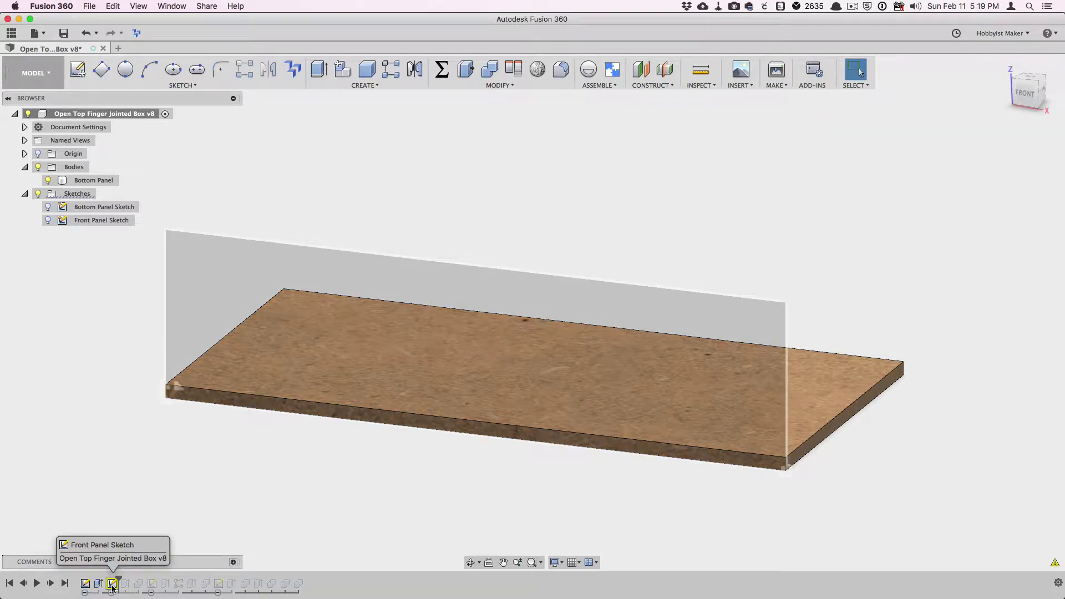
pyautogui.rightClick(112, 587)
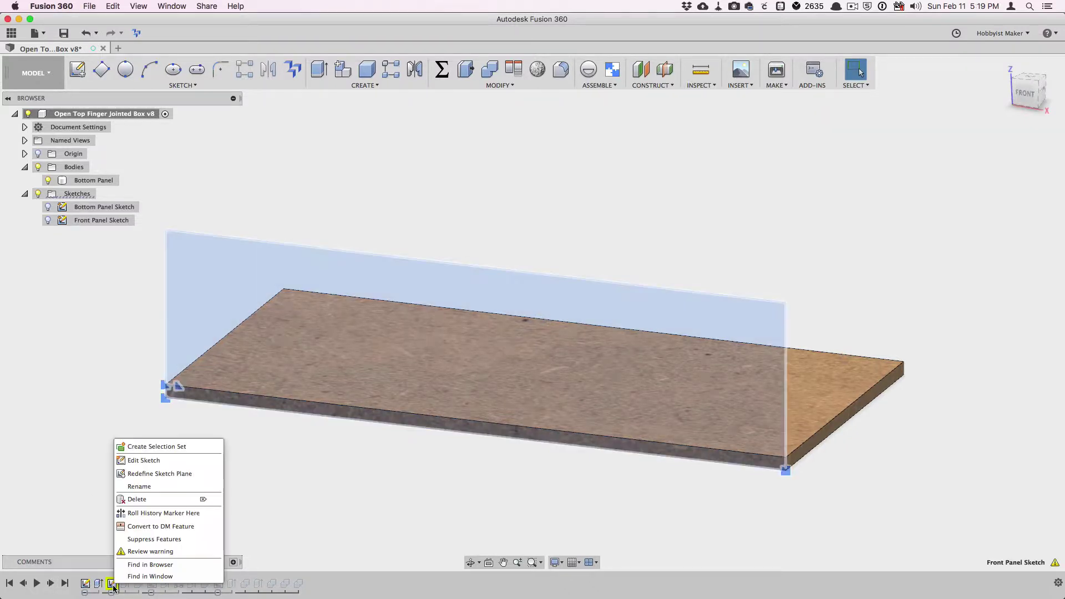
pyautogui.click(166, 463)
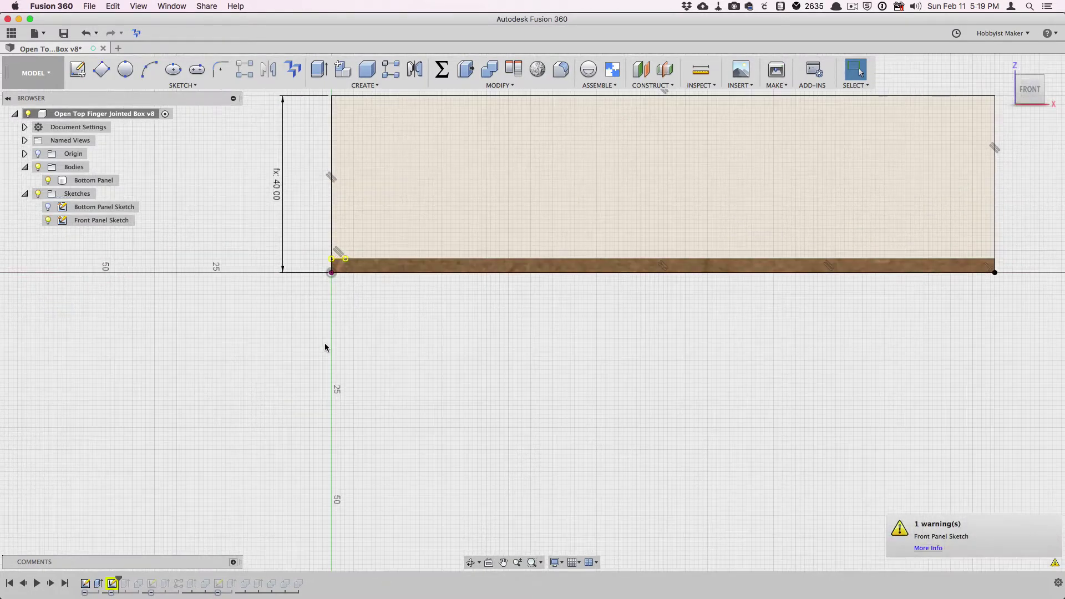
pyautogui.click(48, 181)
pyautogui.scroll(5, 266, 385)
pyautogui.moveTo(254, 378); pyautogui.dragTo(269, 447, button='middle')
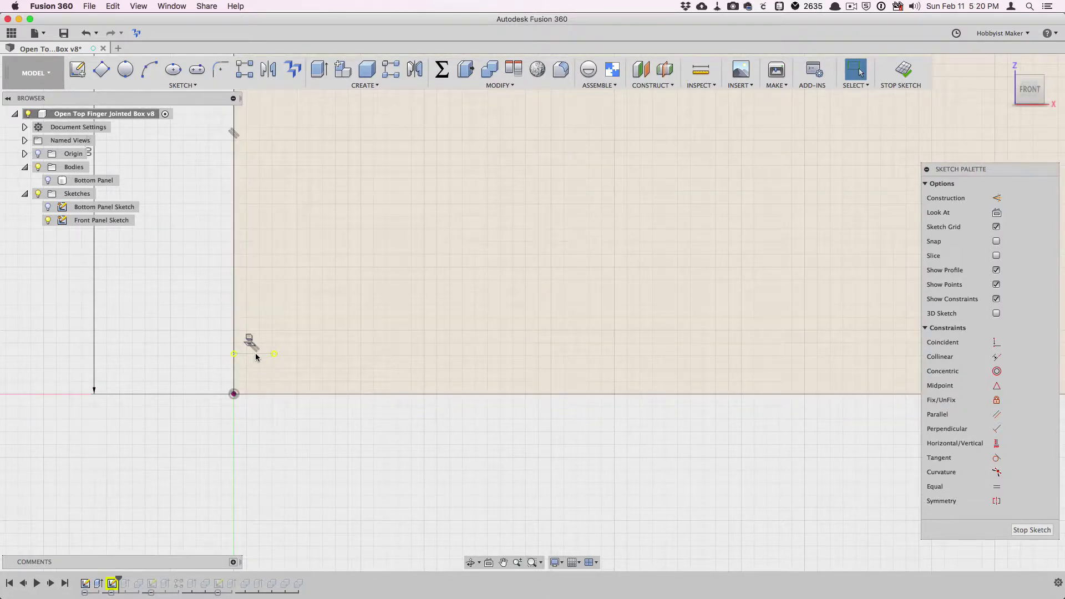
pyautogui.click(255, 353)
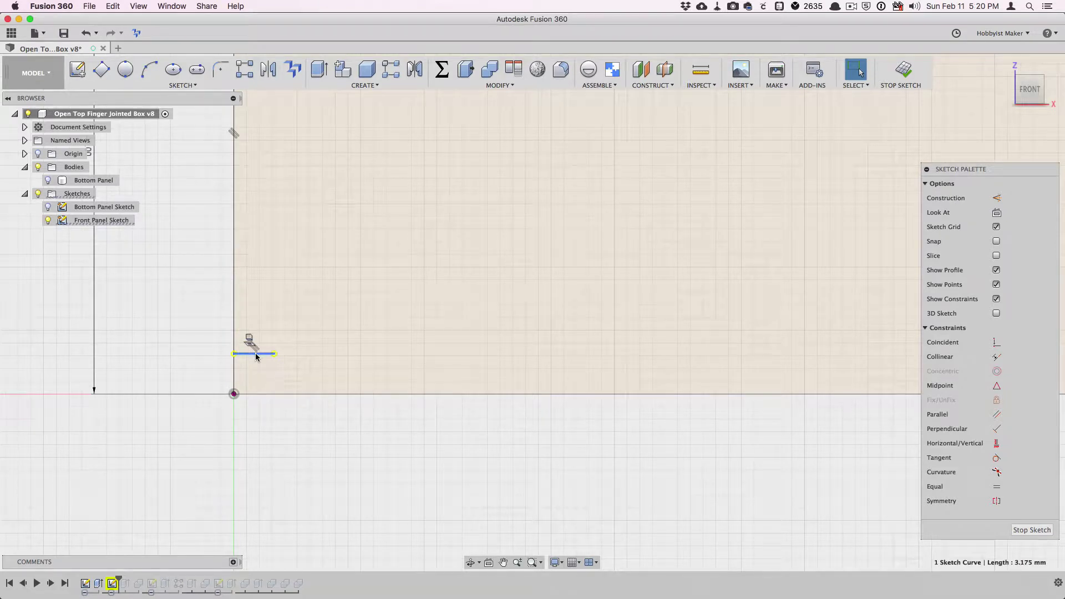
pyautogui.press('Escape')
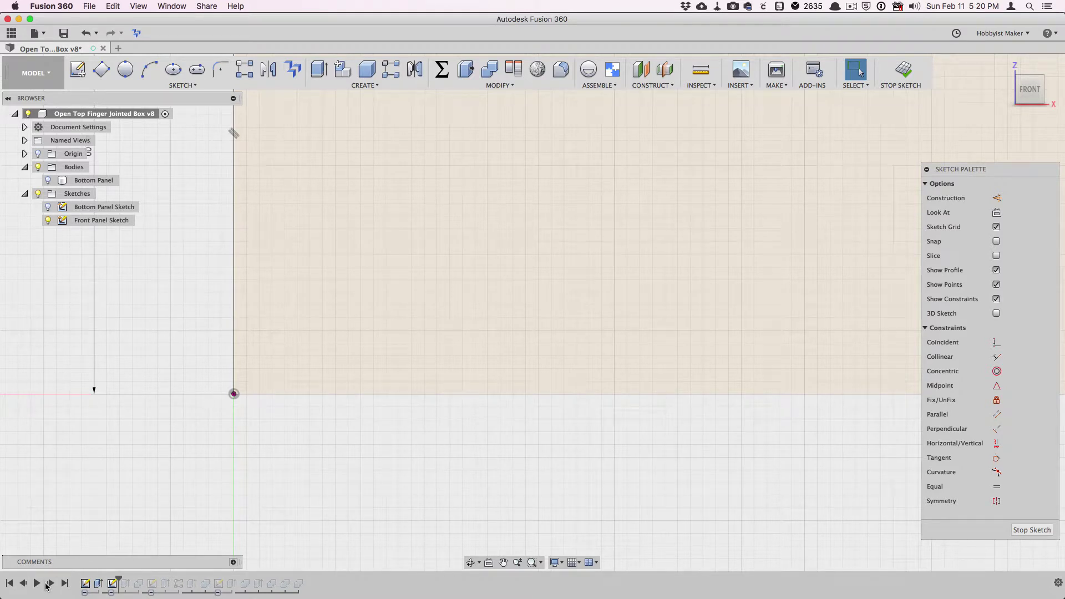
pyautogui.click(891, 71)
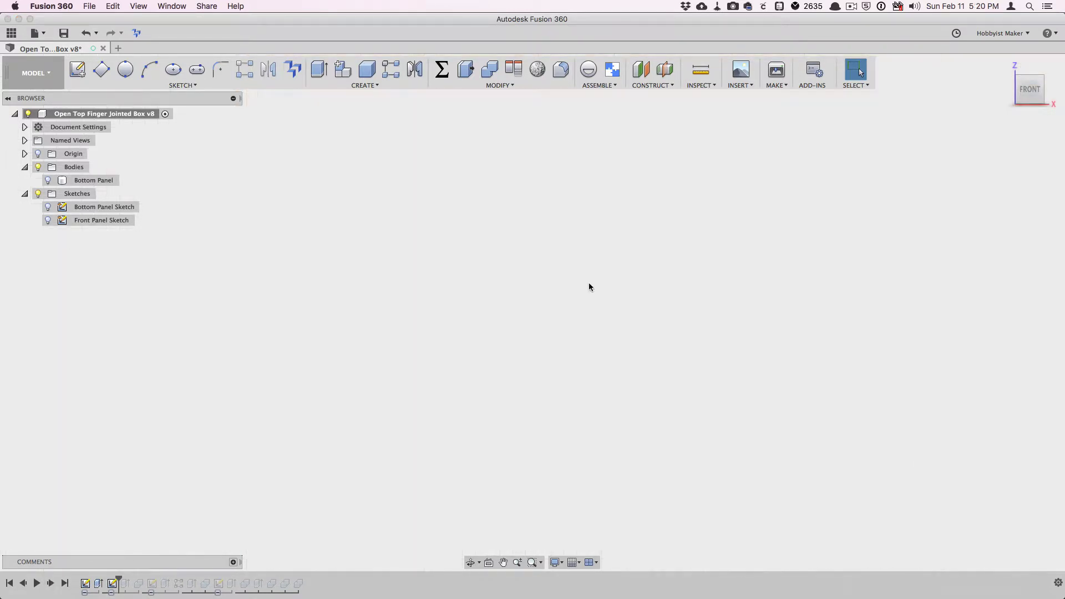
# Show the Bottom Panel again and advance the design history past the front panel extrusion
pyautogui.click(48, 180)
pyautogui.keyDown('shift'); pyautogui.moveTo(435, 452); pyautogui.dragTo(409, 468, button='middle'); pyautogui.keyUp('shift')
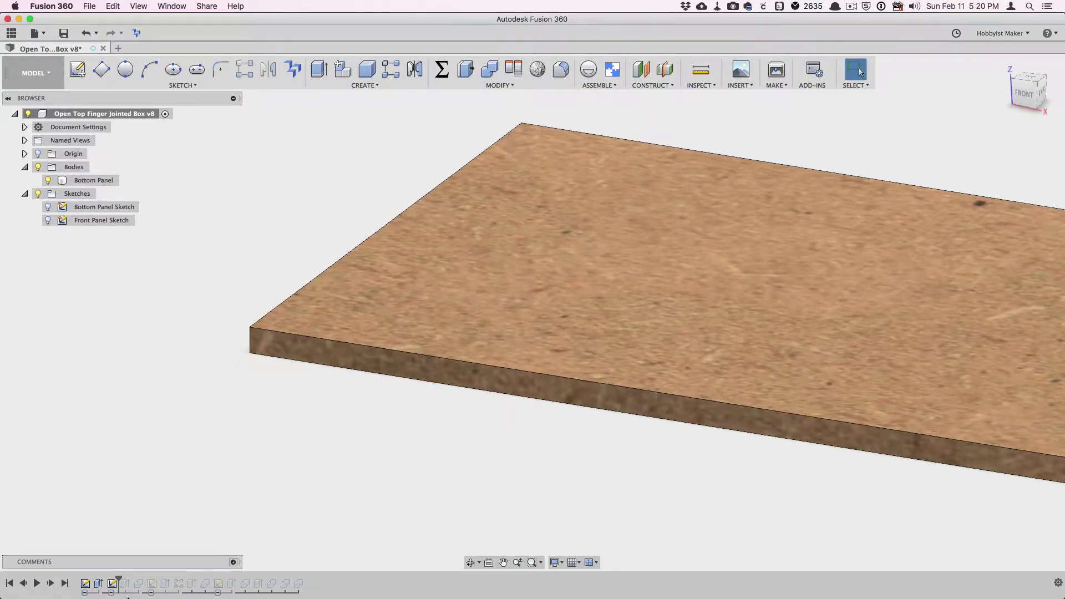
pyautogui.click(50, 583)
pyautogui.scroll(-5, 453, 394)
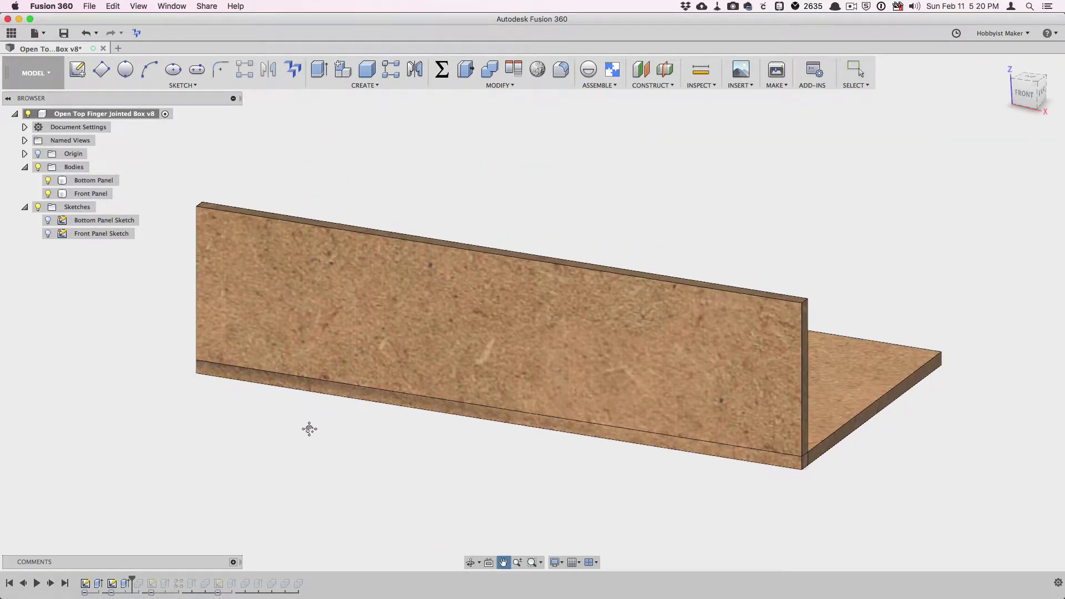
pyautogui.click(295, 452)
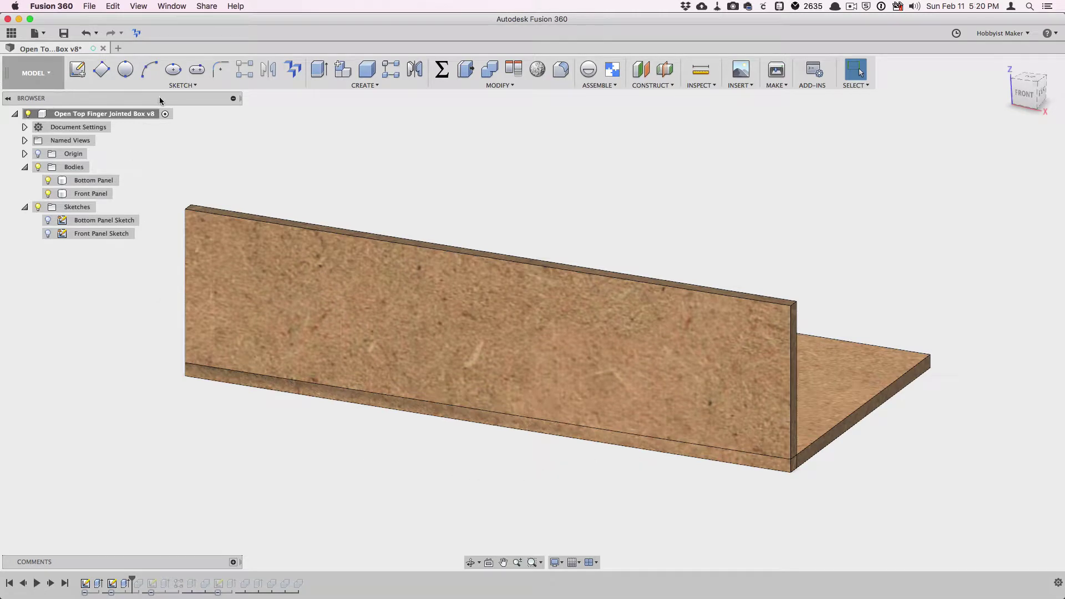
# Hide the Bottom Panel and start a new sketch on the front panel's bottom face
pyautogui.click(77, 69)
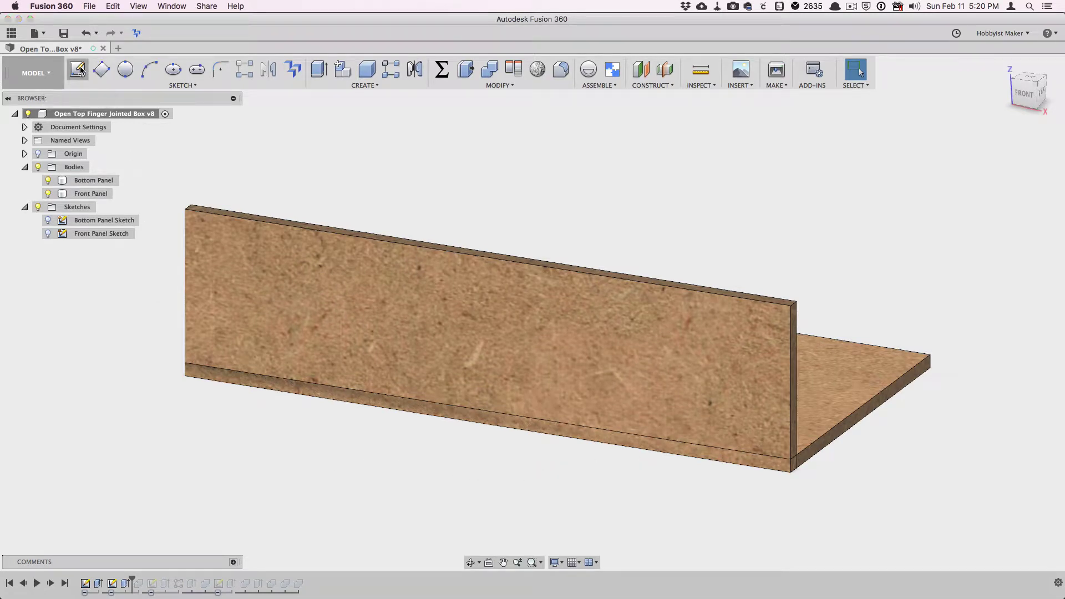
pyautogui.click(47, 180)
pyautogui.click(269, 441)
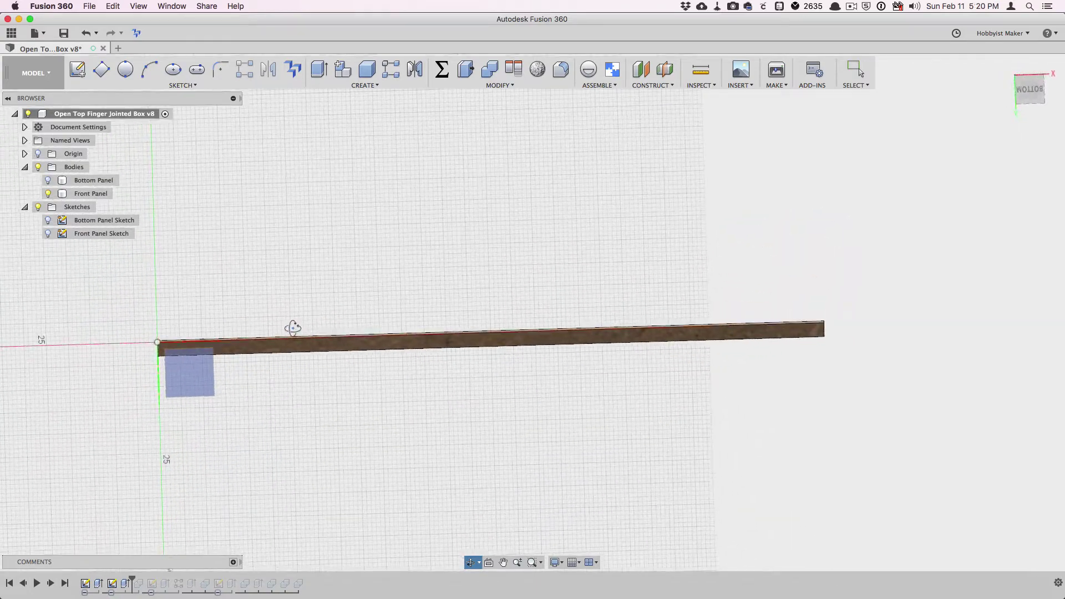
pyautogui.click(473, 342)
pyautogui.moveTo(529, 361); pyautogui.dragTo(518, 414, button='middle')
pyautogui.scroll(3, 544, 410)
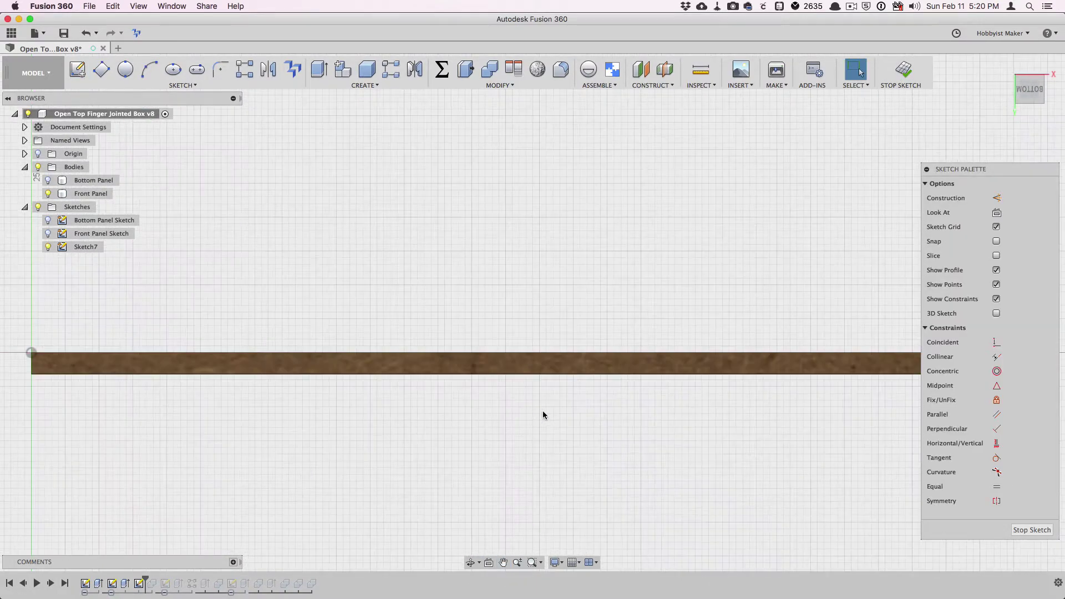
# Draw construction lines across the thickness and along the length of the front panel's bottom face, centring the lengthwise line with a Midpoint constraint
pyautogui.press('l')
pyautogui.press('x')
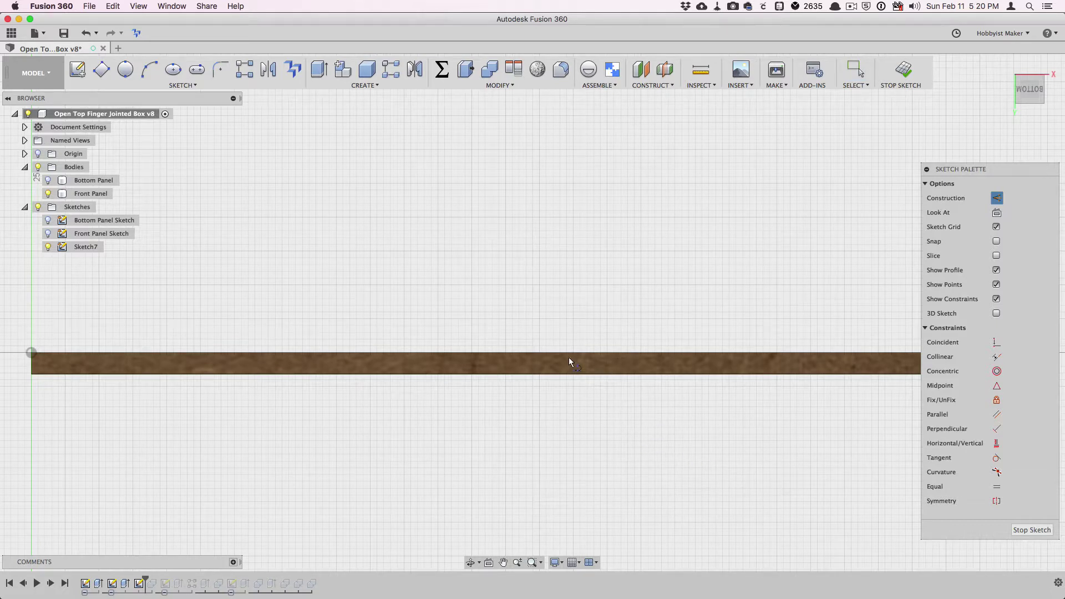
pyautogui.click(539, 353)
pyautogui.doubleClick(541, 376)
pyautogui.click(366, 365)
pyautogui.doubleClick(707, 363)
pyautogui.click(998, 386)
pyautogui.click(538, 363)
pyautogui.scroll(3, 535, 355)
pyautogui.press('Escape')
# Dimension the lengthwise construction line as ((lfingers*2)-1)*fingerw
pyautogui.press('d')
pyautogui.click(658, 364)
pyautogui.click(617, 310)
pyautogui.write('((lfingers*2)-1)*fi')
pyautogui.write('ngerw')
pyautogui.press('Return')
pyautogui.press('Escape')
pyautogui.scroll(-3, 608, 307)
pyautogui.scroll(3, 278, 396)
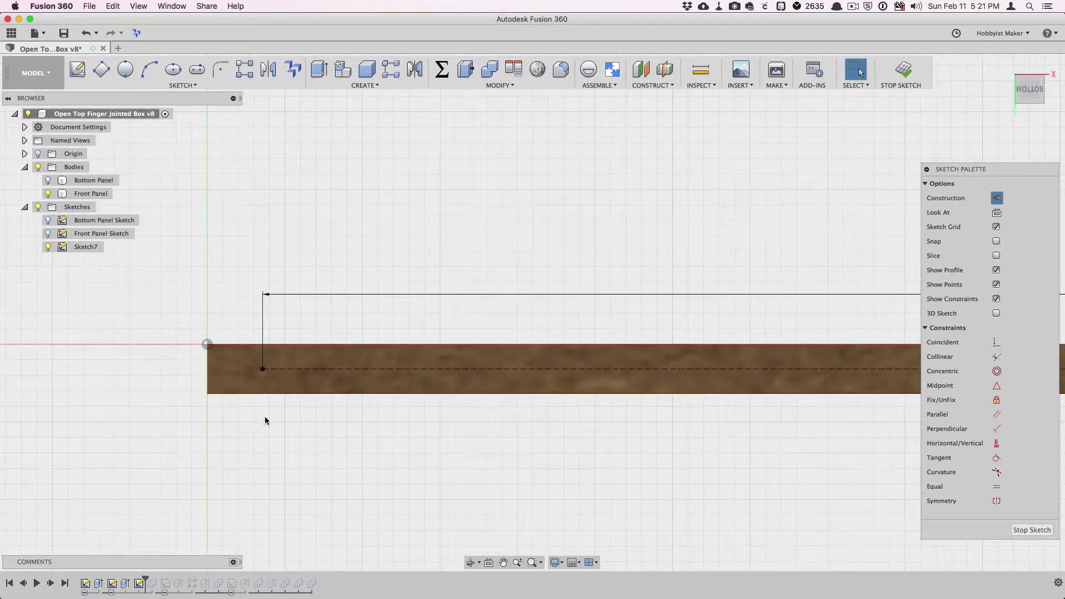
# Draw a two-point rectangle spanning the face's thickness near the construction line's origin-side end, with its width set to fingerw
pyautogui.scroll(3, 283, 459)
pyautogui.press('r')
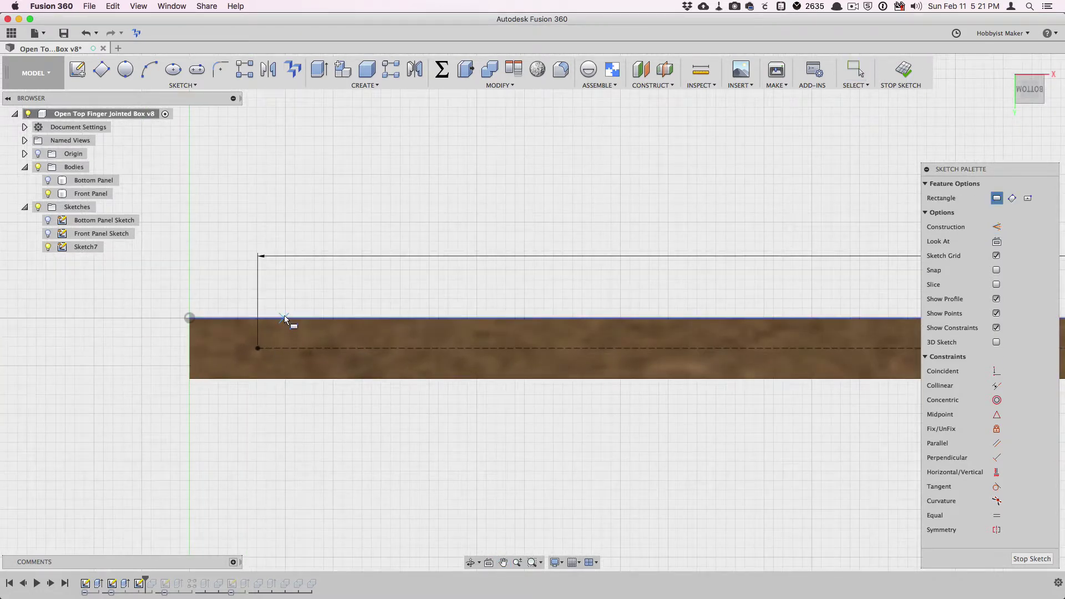
pyautogui.click(284, 318)
pyautogui.click(419, 379)
pyautogui.press('Escape')
pyautogui.click(370, 320)
pyautogui.click(381, 284)
pyautogui.write('fingerw')
pyautogui.press('Return')
pyautogui.press('Escape')
# Make the rectangle's origin-side edge coincident with the end point of the lengthwise construction line
pyautogui.click(957, 342)
pyautogui.click(284, 342)
pyautogui.click(257, 348)
pyautogui.scroll(-3, 483, 427)
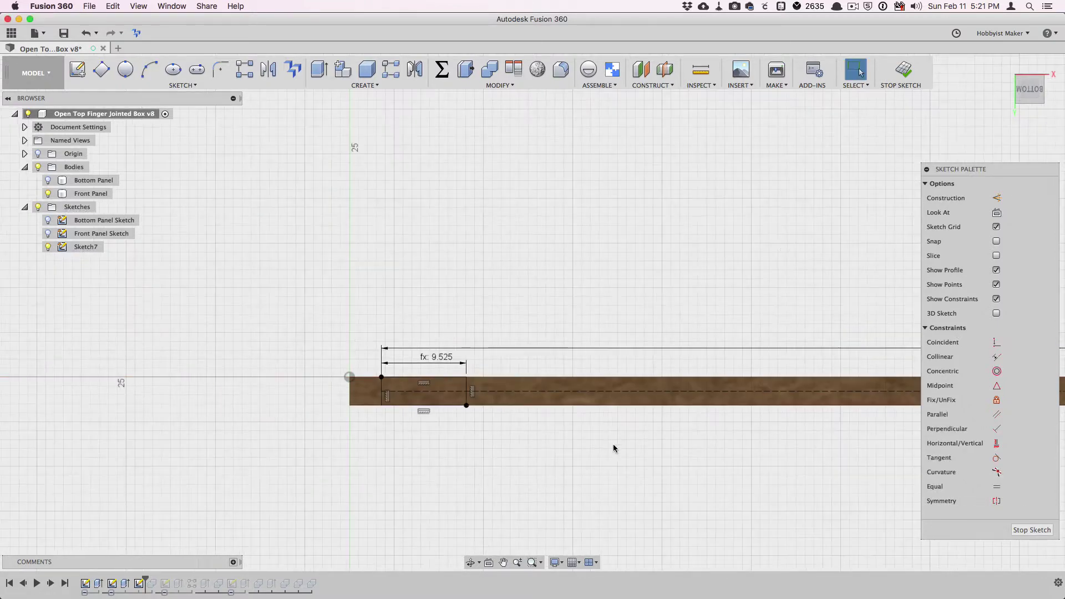
# Finish the sketch and extrude the finger rectangle as a cut into the front panel with a distance of -thickness
pyautogui.click(903, 69)
pyautogui.press('e')
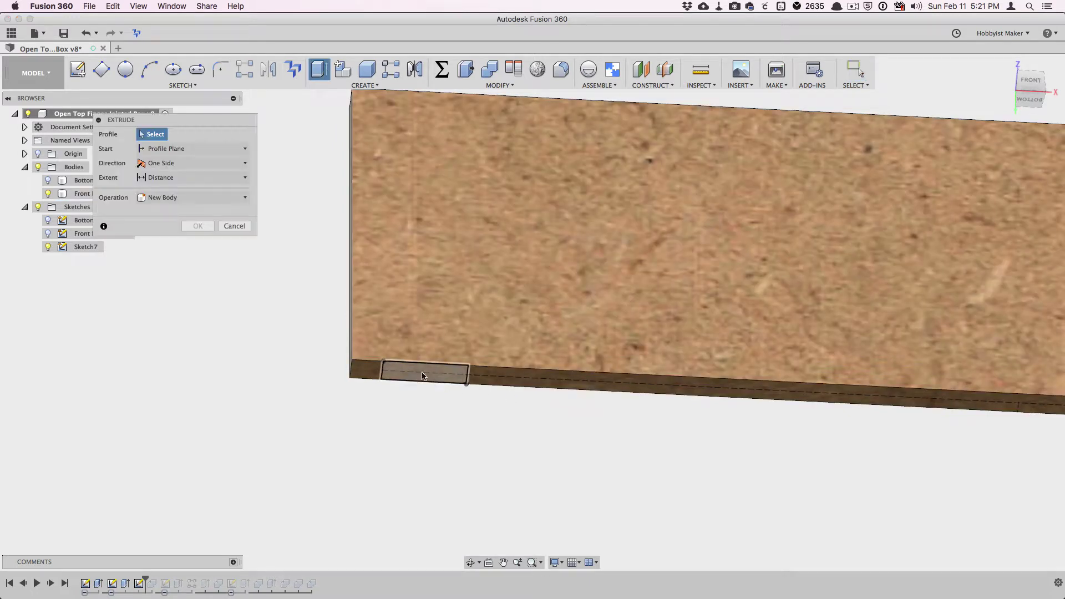
pyautogui.click(447, 376)
pyautogui.write('-thickness')
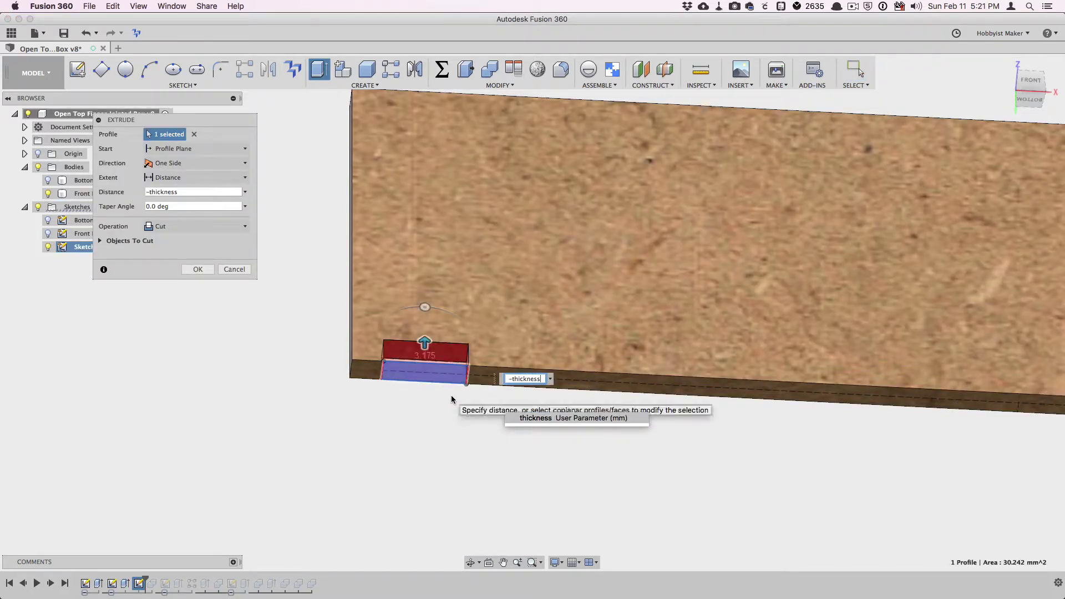
pyautogui.press('Return')
pyautogui.press('Return')
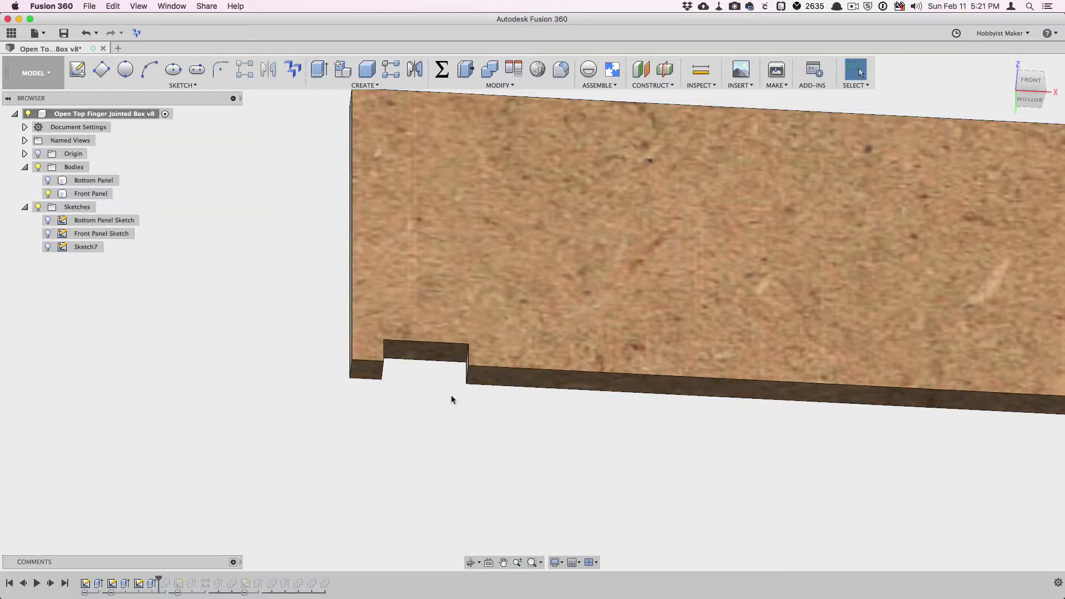
# Create a rectangular pattern of the notch cut along the X axis, with quantity lfingers and spacing distance fingersp
pyautogui.click(391, 69)
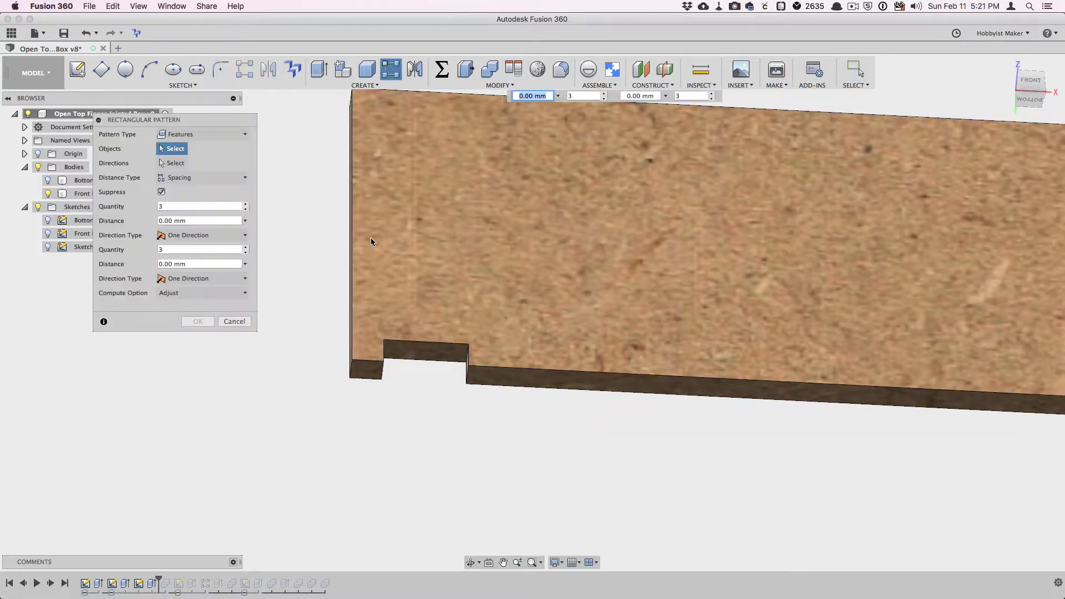
pyautogui.click(151, 583)
pyautogui.click(178, 166)
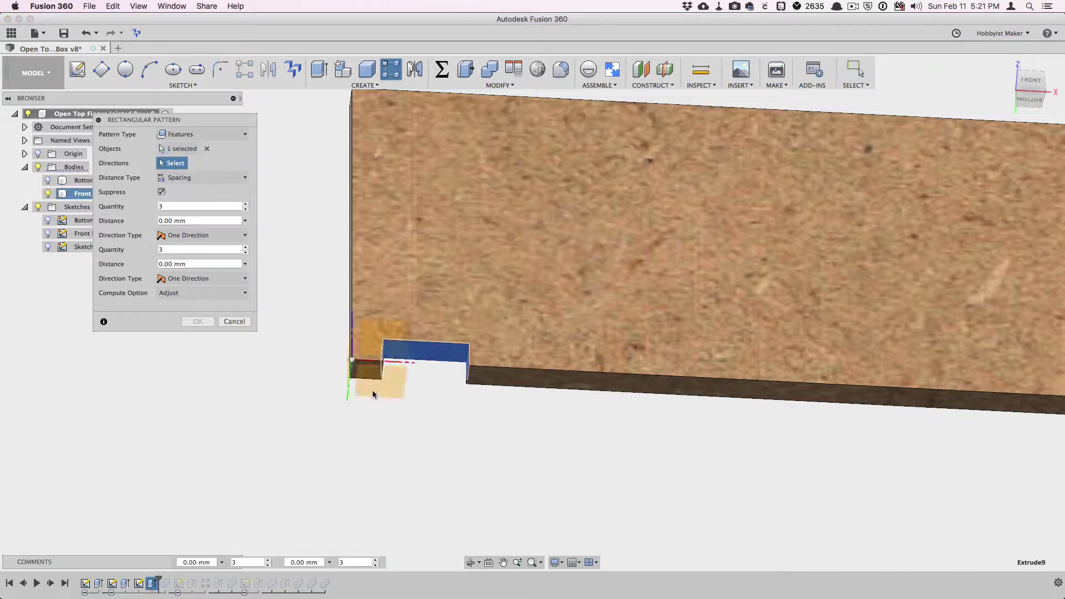
pyautogui.click(400, 363)
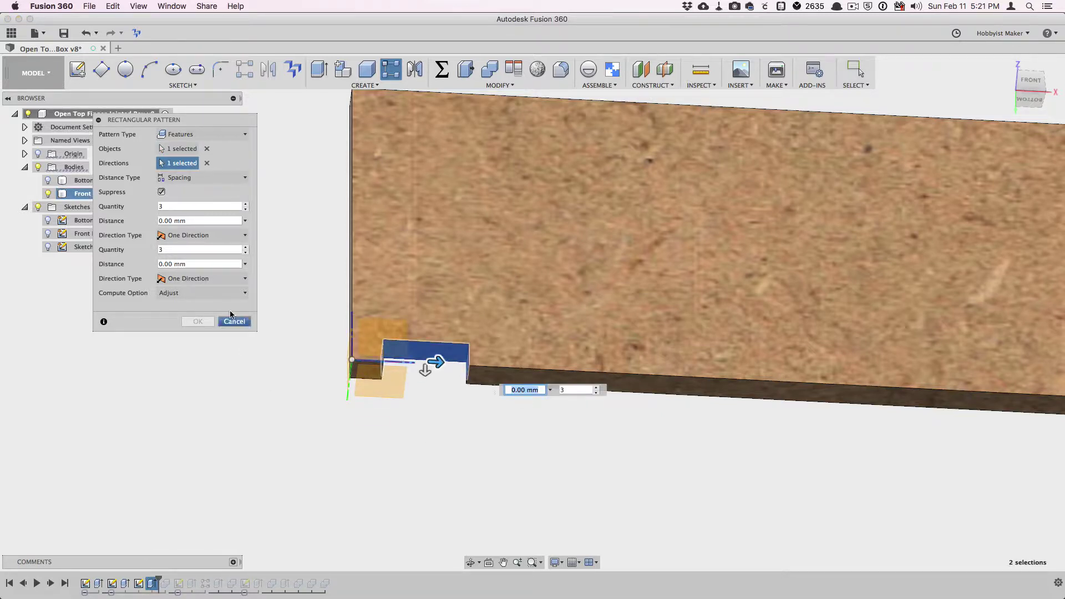
pyautogui.click(189, 206)
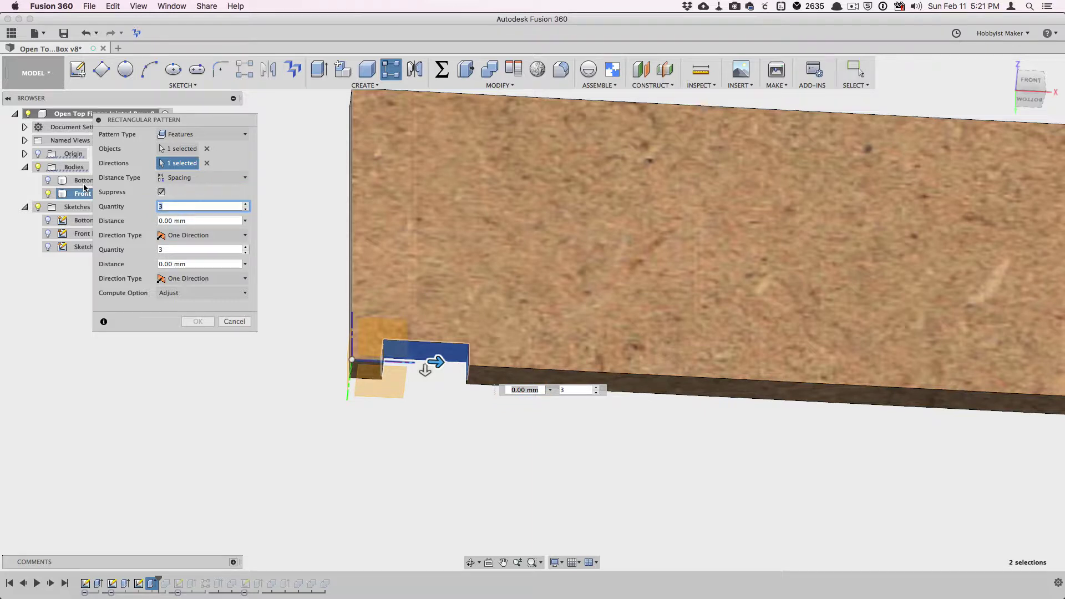
pyautogui.write('lfingers')
pyautogui.press('Tab')
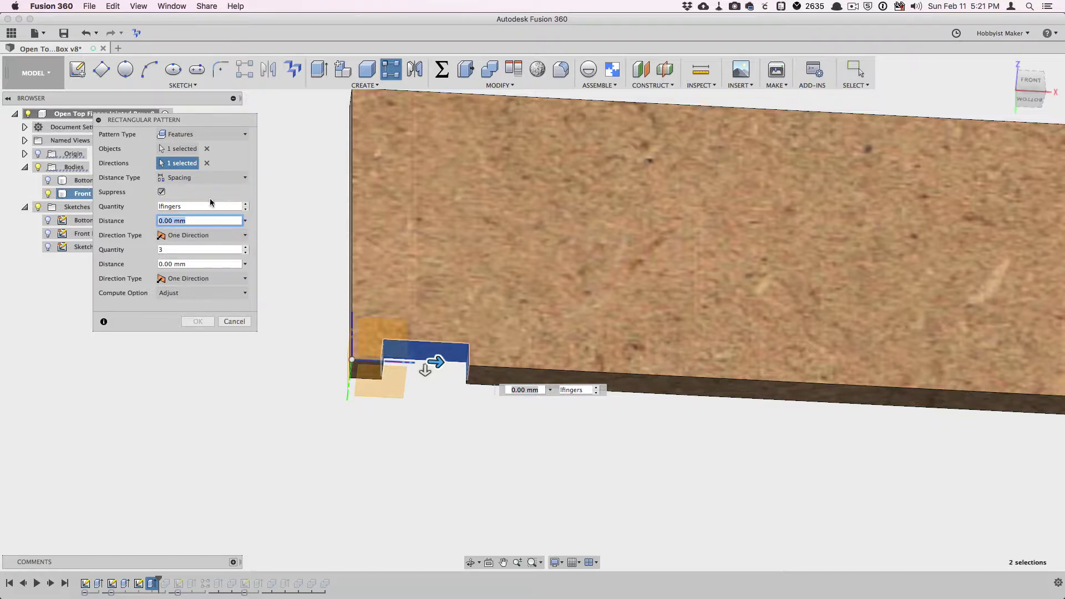
pyautogui.click(202, 178)
pyautogui.click(201, 204)
pyautogui.click(193, 218)
pyautogui.doubleClick(195, 215)
pyautogui.write('fingersp')
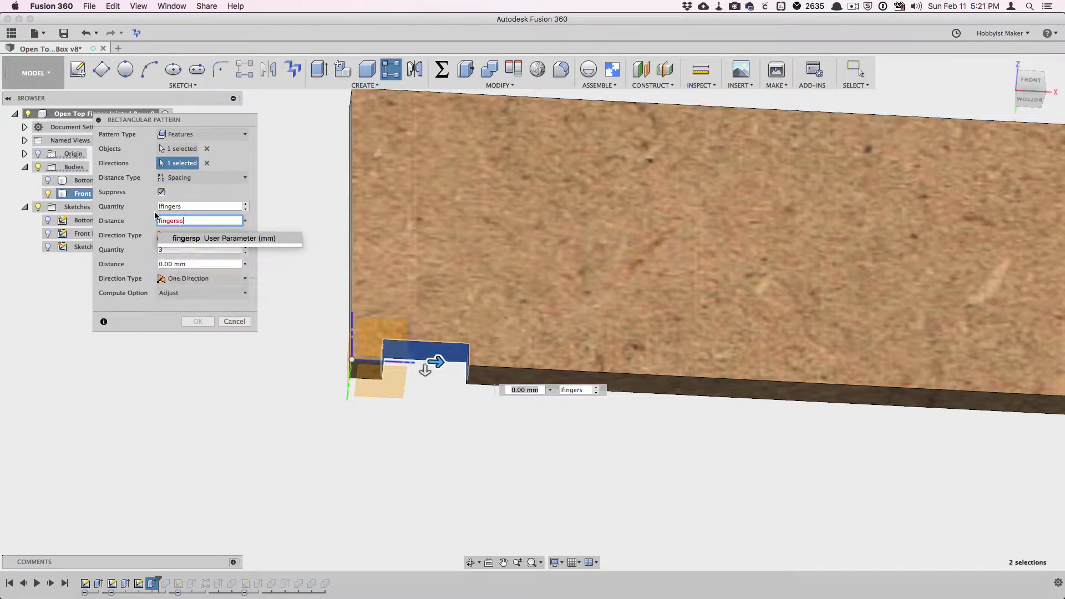
pyautogui.press('Return')
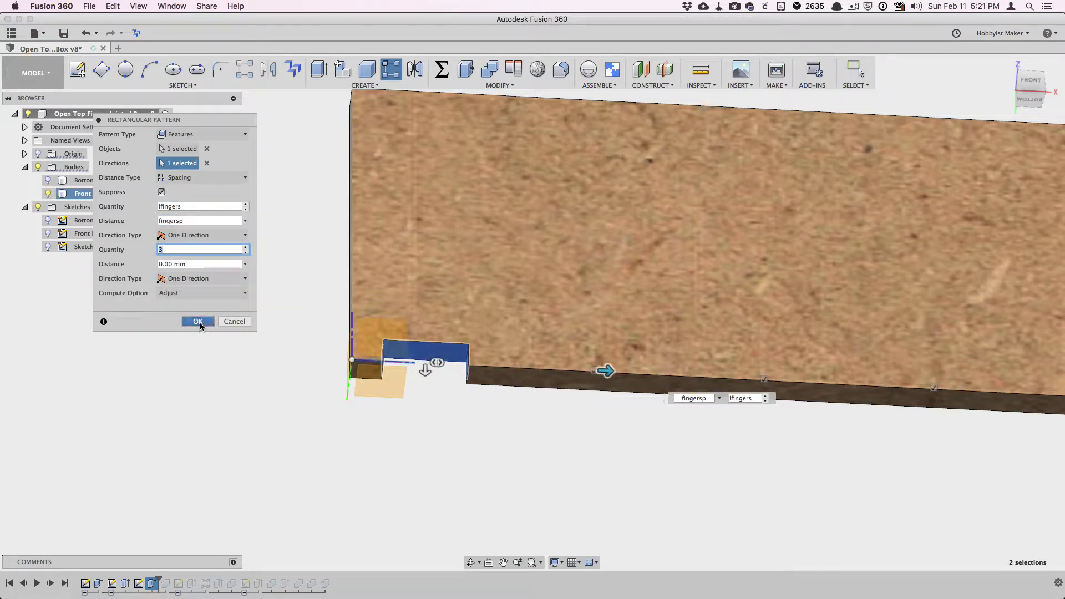
pyautogui.click(199, 322)
pyautogui.scroll(-3, 705, 444)
pyautogui.moveTo(706, 444); pyautogui.dragTo(497, 444, button='middle')
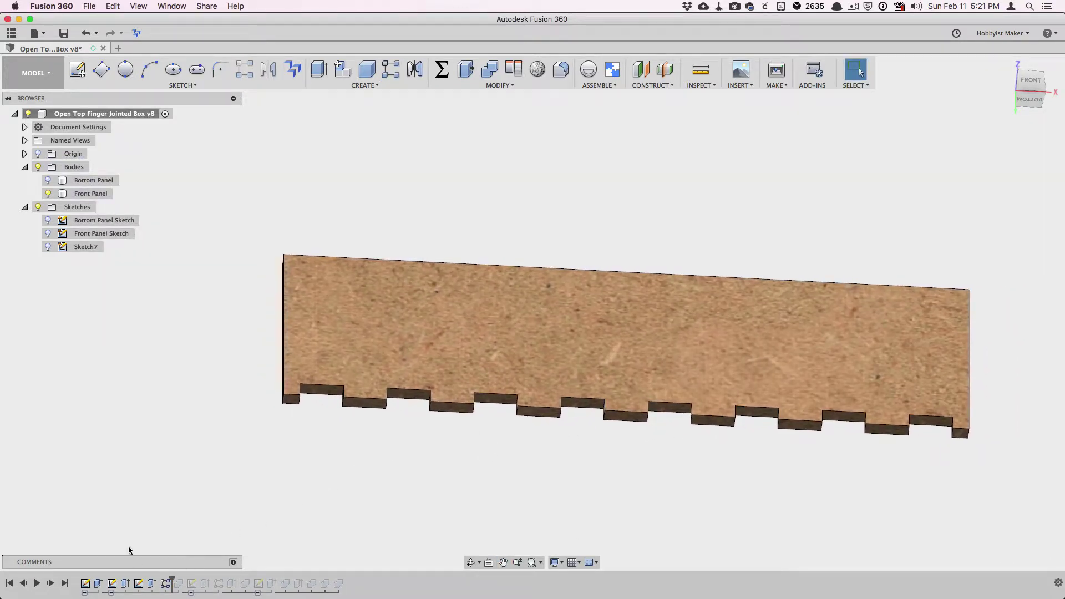
# Advance the timeline by one feature to include the existing Combine, and show the bottom panel body
pyautogui.click(52, 585)
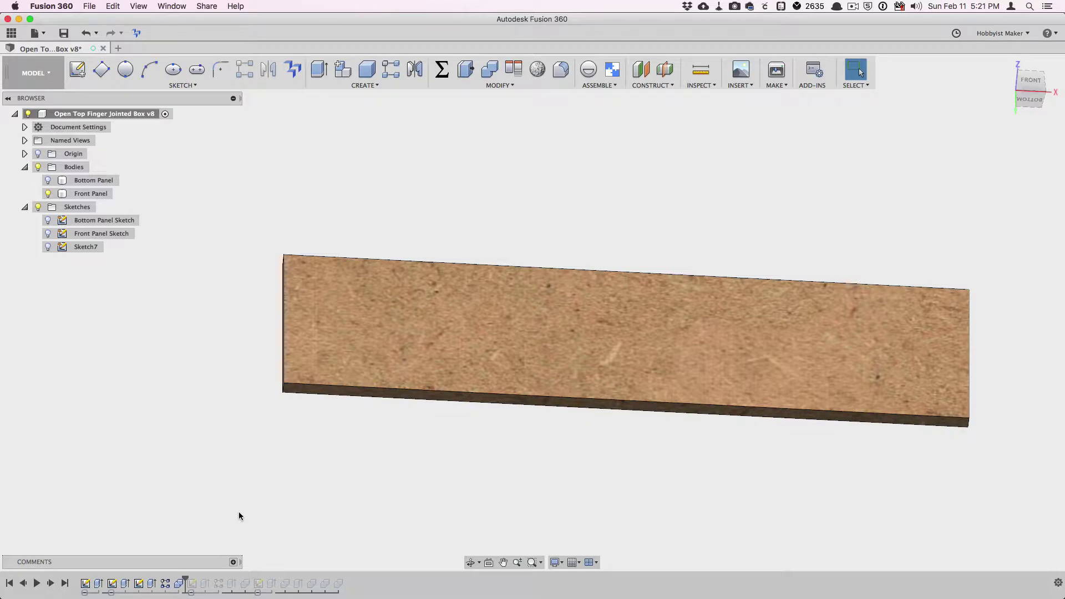
pyautogui.keyDown('shift'); pyautogui.moveTo(279, 500); pyautogui.dragTo(335, 492, button='middle'); pyautogui.keyUp('shift')
pyautogui.click(49, 181)
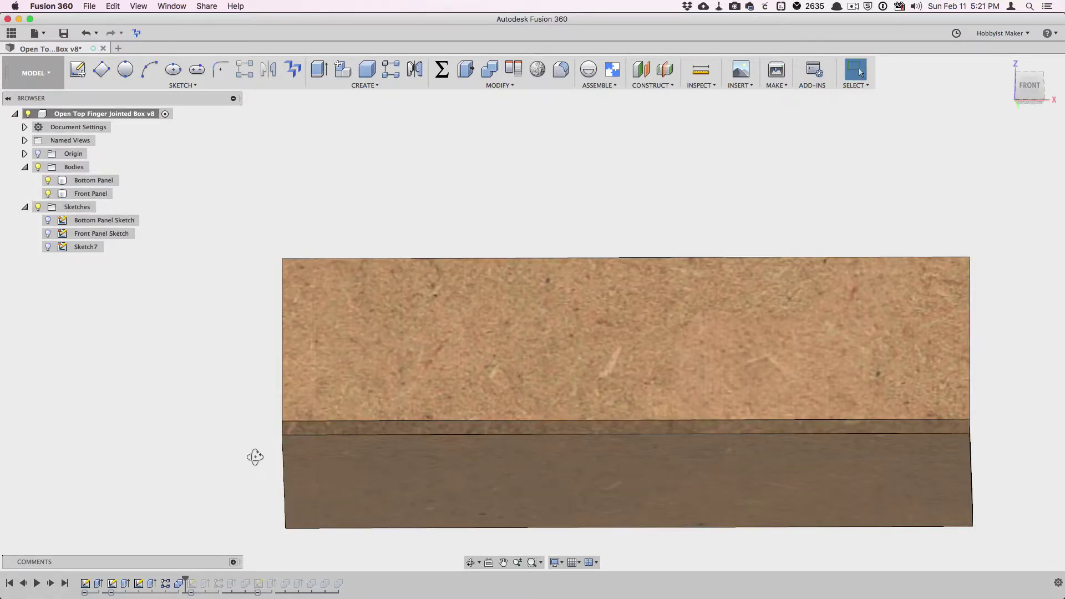
pyautogui.keyDown('shift'); pyautogui.moveTo(257, 455); pyautogui.dragTo(318, 523, button='middle'); pyautogui.keyUp('shift')
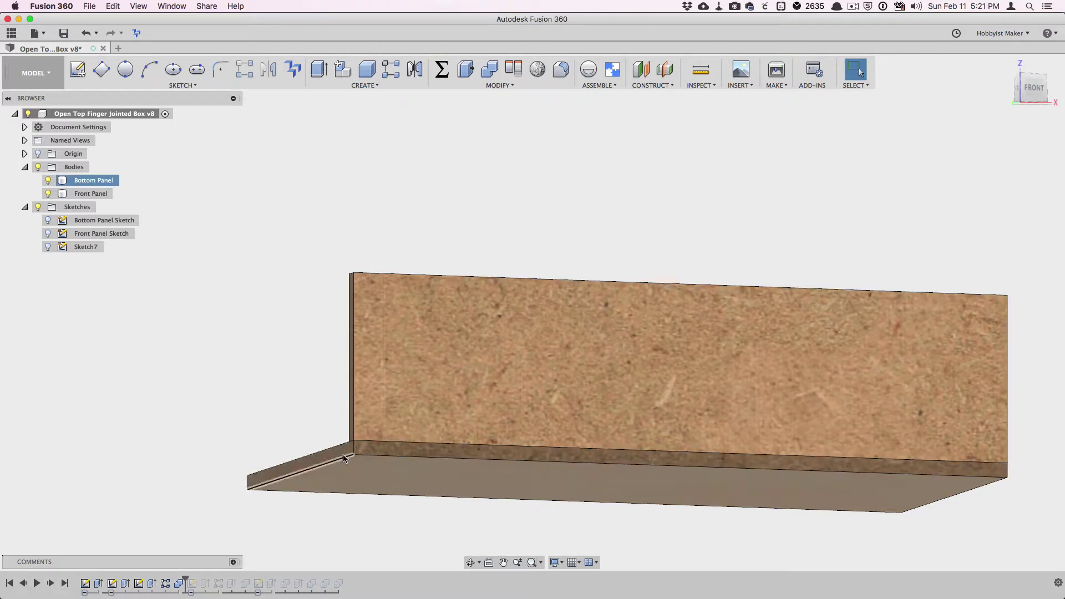
# Edit the Combine feature to cut the bottom panel as target with the front panel as tool body, keeping the tools
pyautogui.rightClick(178, 583)
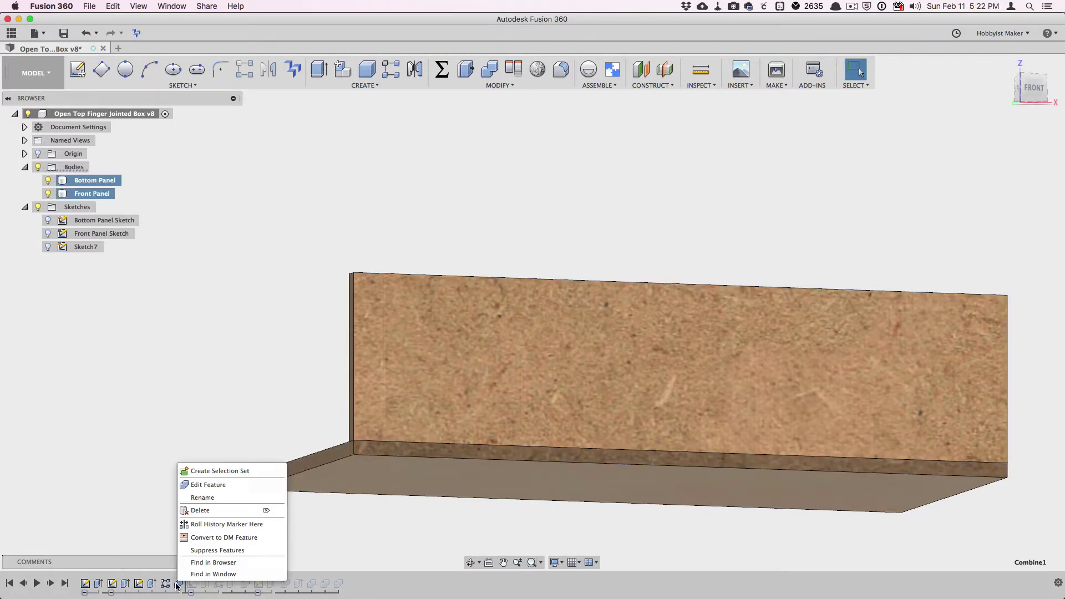
pyautogui.click(233, 485)
pyautogui.click(207, 135)
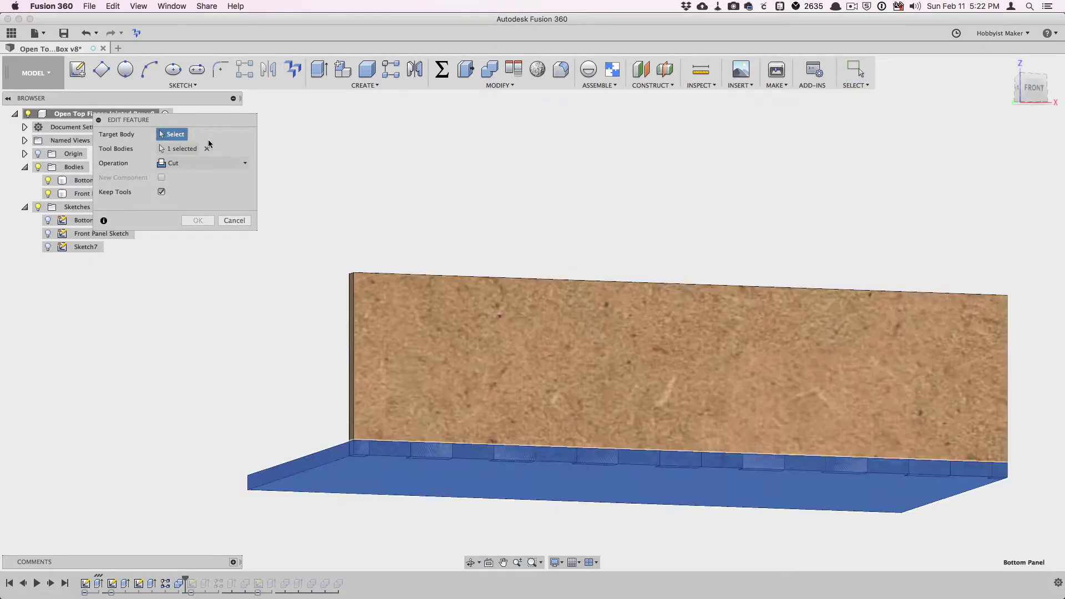
pyautogui.click(208, 148)
pyautogui.click(172, 134)
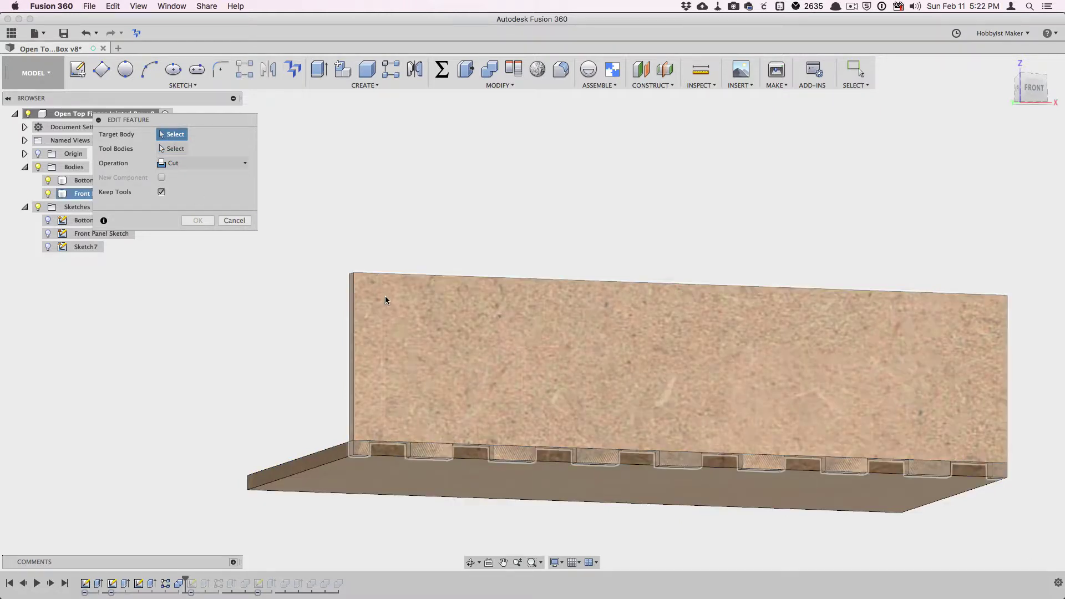
pyautogui.click(308, 457)
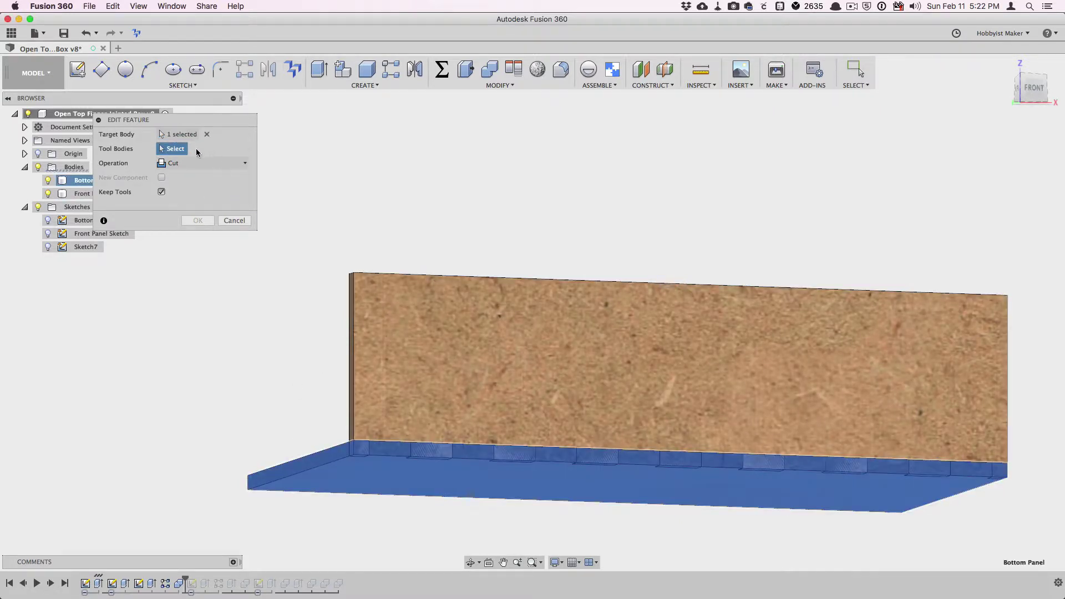
pyautogui.click(444, 379)
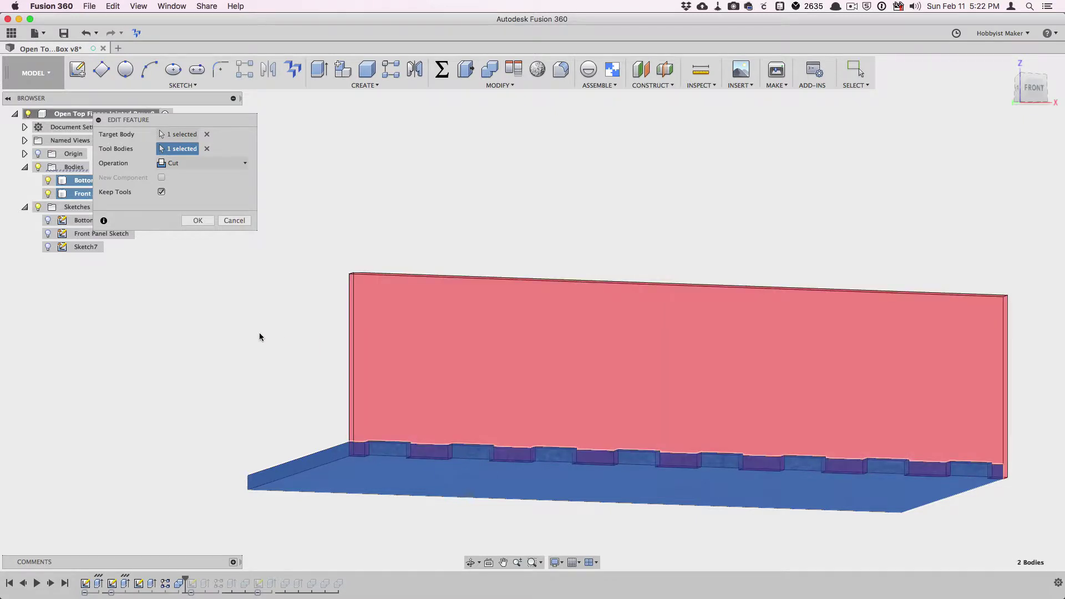
pyautogui.click(199, 221)
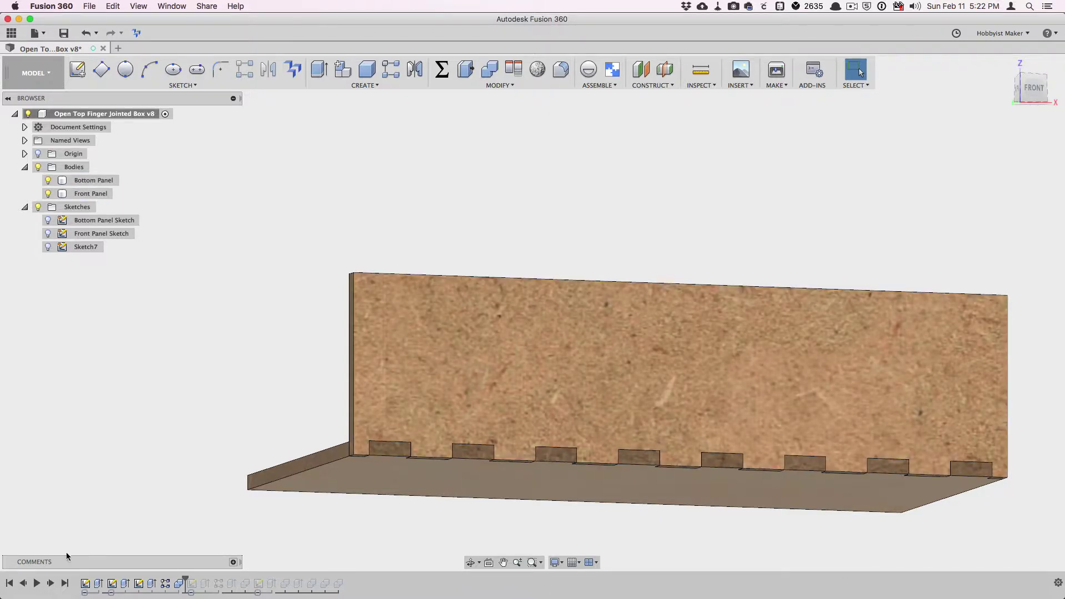
# Roll the timeline back to just before the Combine feature and hide the bottom panel body
pyautogui.click(23, 584)
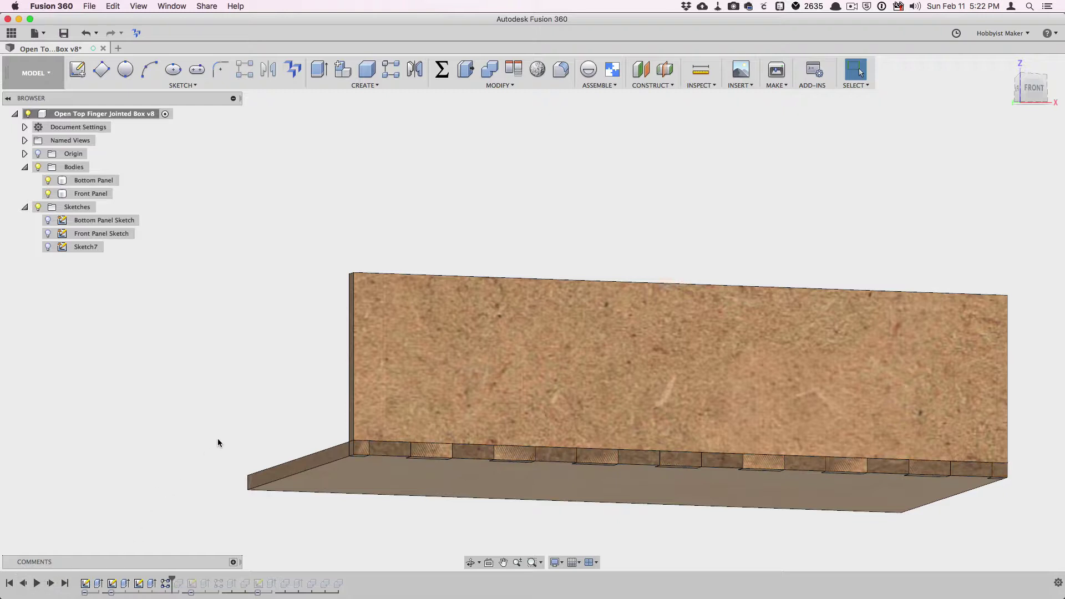
pyautogui.keyDown('shift'); pyautogui.moveTo(219, 438); pyautogui.dragTo(226, 384, button='middle'); pyautogui.keyUp('shift')
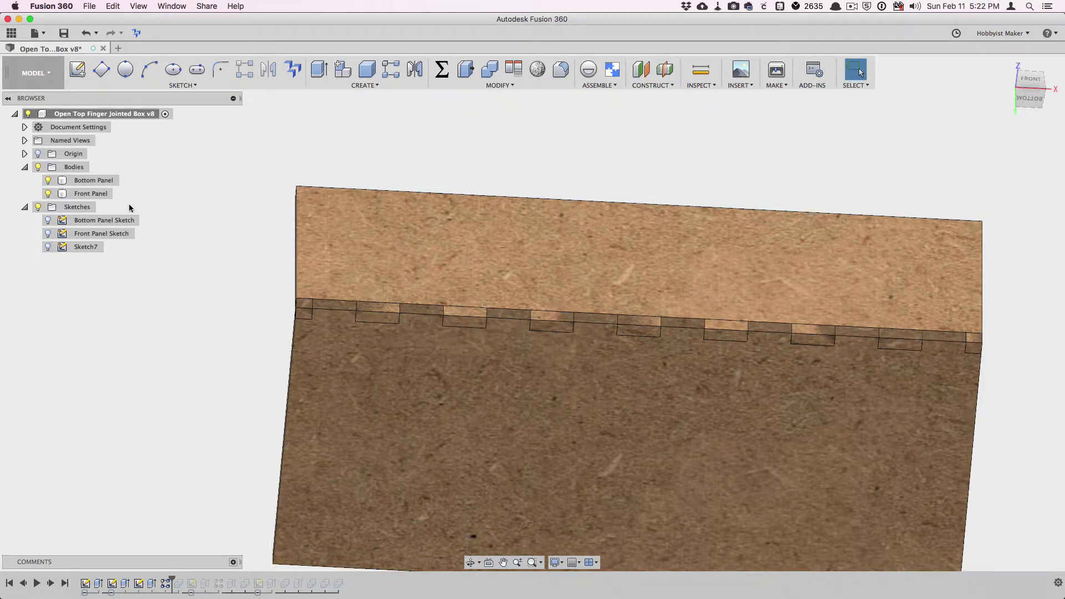
pyautogui.click(47, 181)
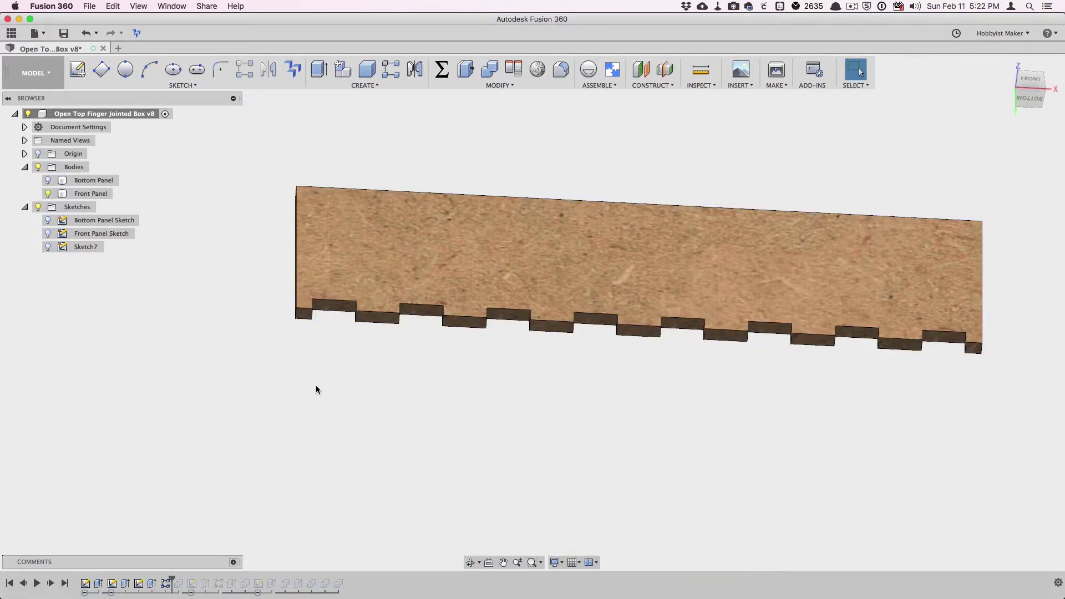
# Construct a midplane between the two end faces of the front panel
pyautogui.keyDown('shift'); pyautogui.moveTo(325, 385); pyautogui.dragTo(364, 429, button='middle'); pyautogui.keyUp('shift')
pyautogui.click(666, 70)
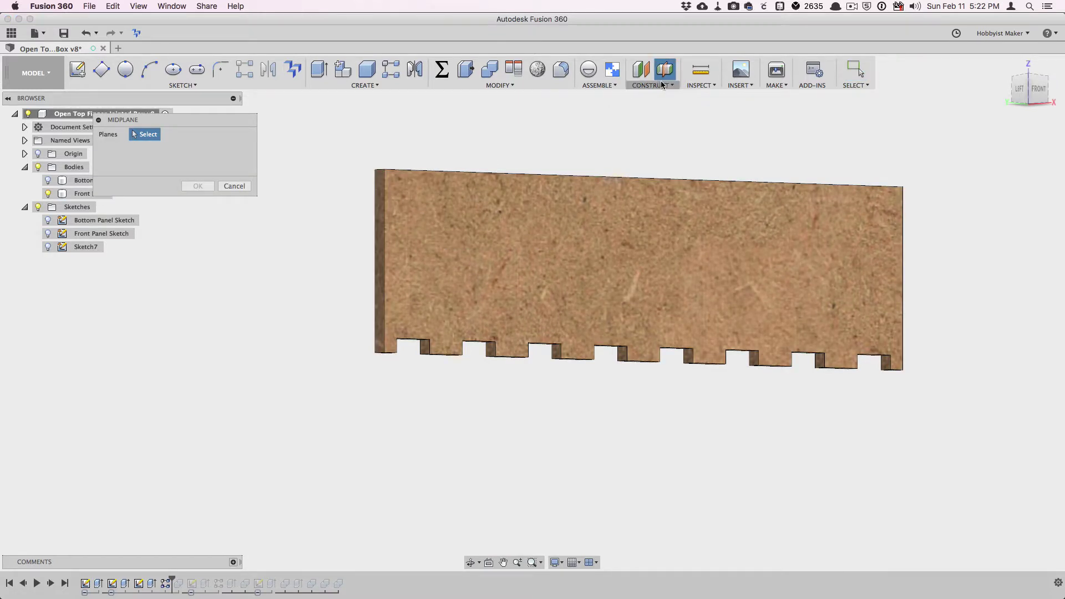
pyautogui.click(376, 229)
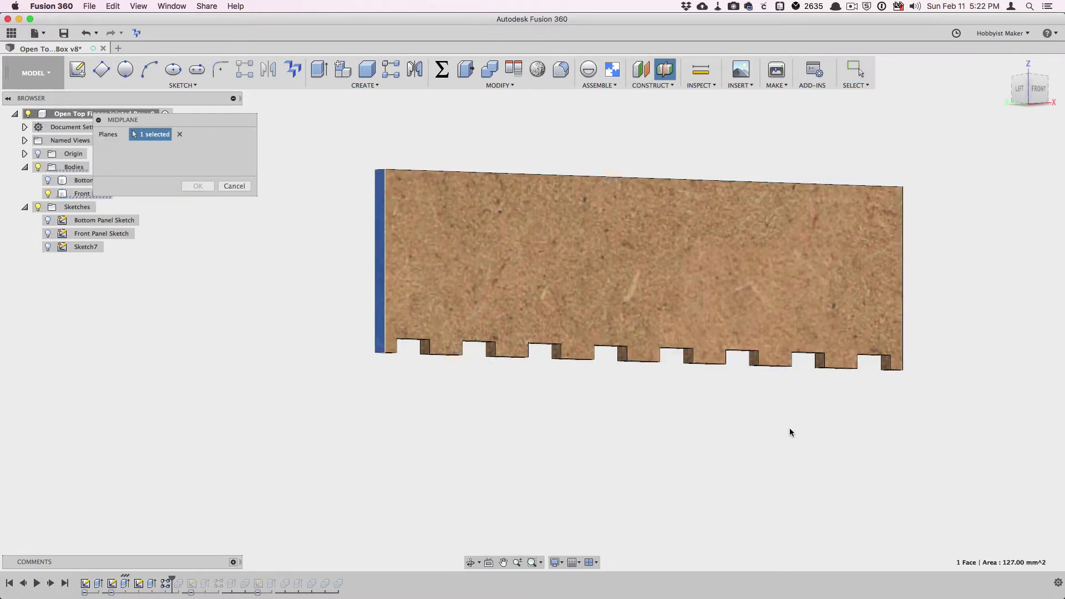
pyautogui.keyDown('shift'); pyautogui.moveTo(799, 428); pyautogui.dragTo(719, 432, button='middle'); pyautogui.keyUp('shift')
pyautogui.click(849, 340)
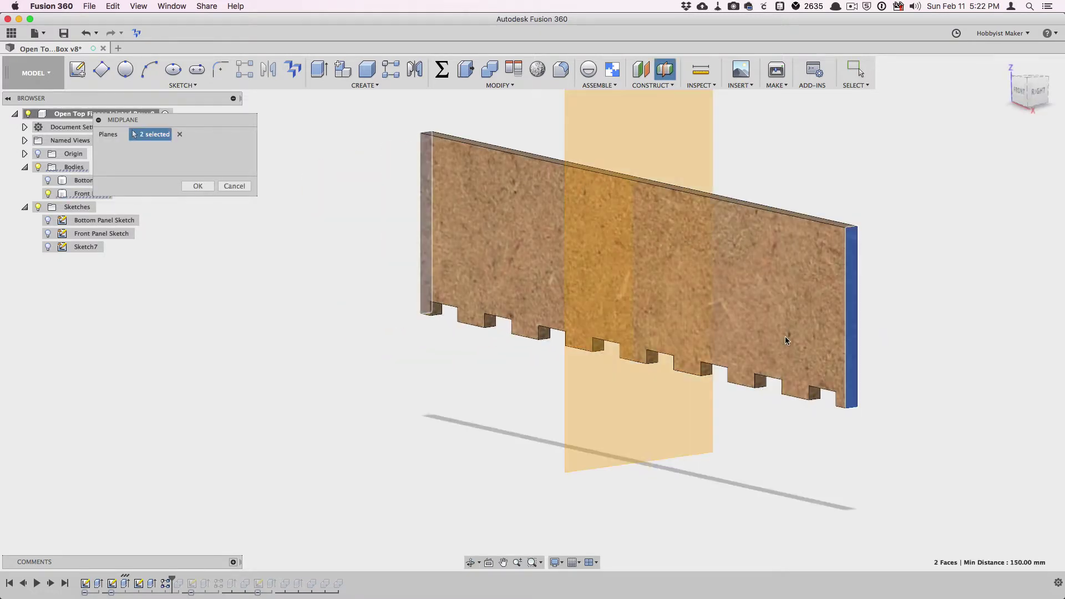
pyautogui.click(200, 187)
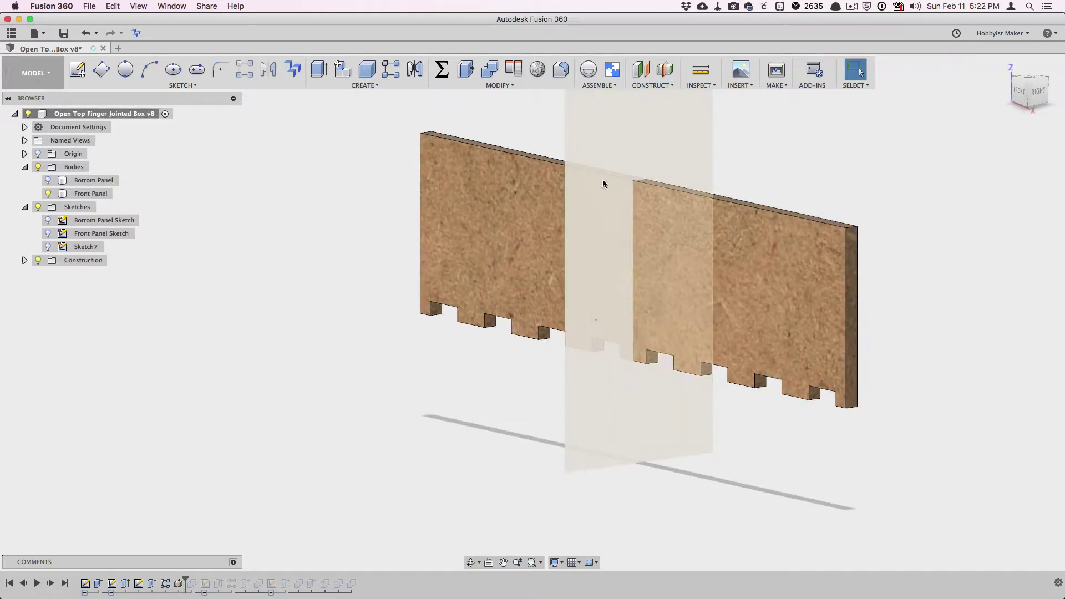
# Cut away the small tab at the origin-side end of the front panel's finger edge by extruding its bottom face -thickness
pyautogui.keyDown('shift'); pyautogui.moveTo(603, 191); pyautogui.dragTo(655, 412, button='middle'); pyautogui.keyUp('shift')
pyautogui.keyDown('shift'); pyautogui.moveTo(350, 396); pyautogui.dragTo(276, 378, button='middle'); pyautogui.keyUp('shift')
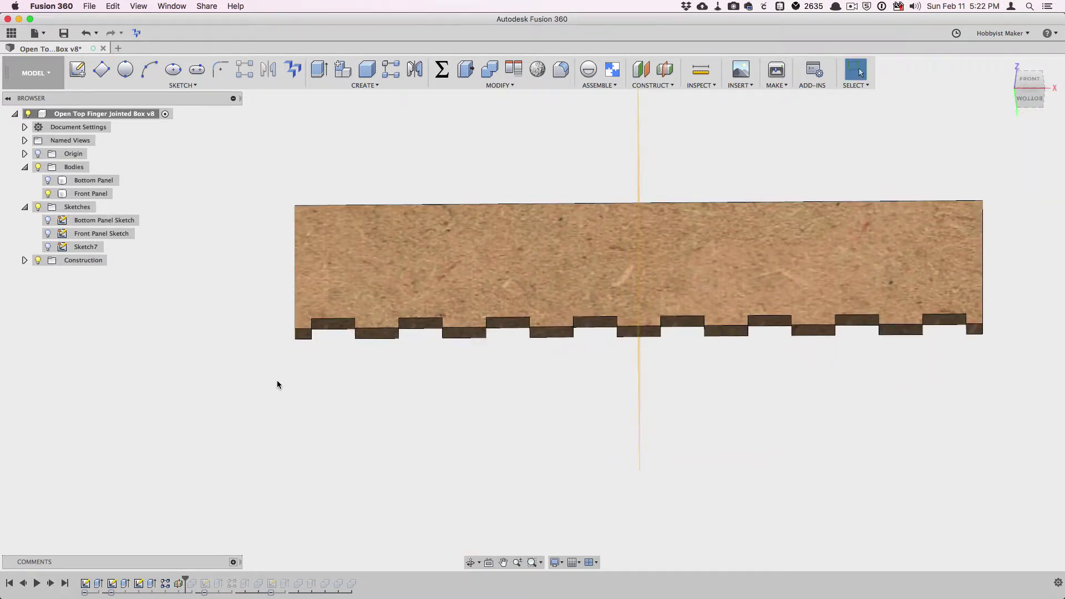
pyautogui.press('e')
pyautogui.click(303, 334)
pyautogui.write('-t')
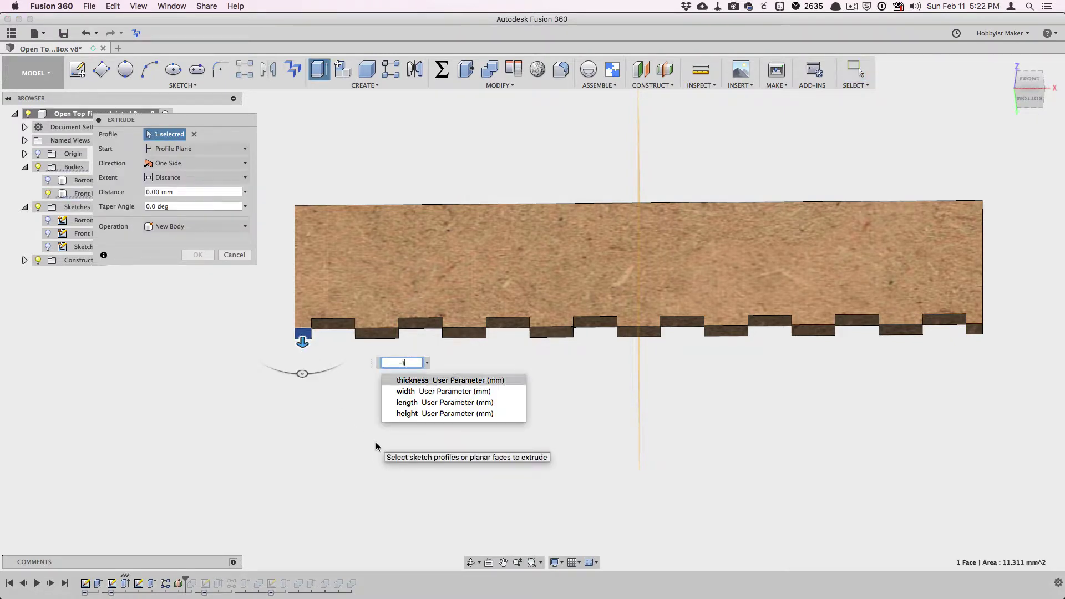
pyautogui.write('hickness')
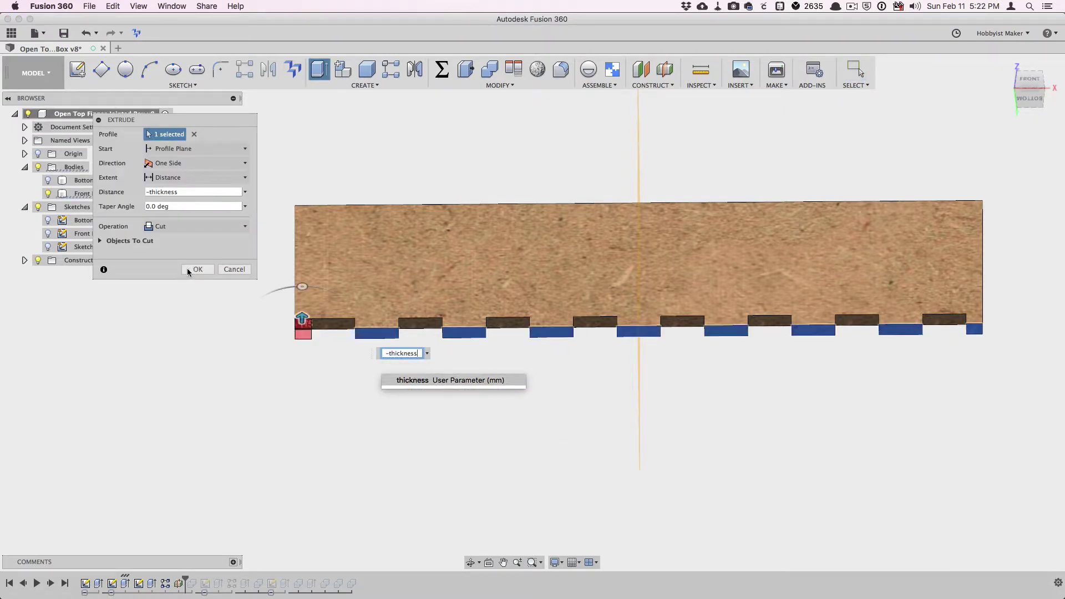
pyautogui.press('Return')
pyautogui.click(197, 269)
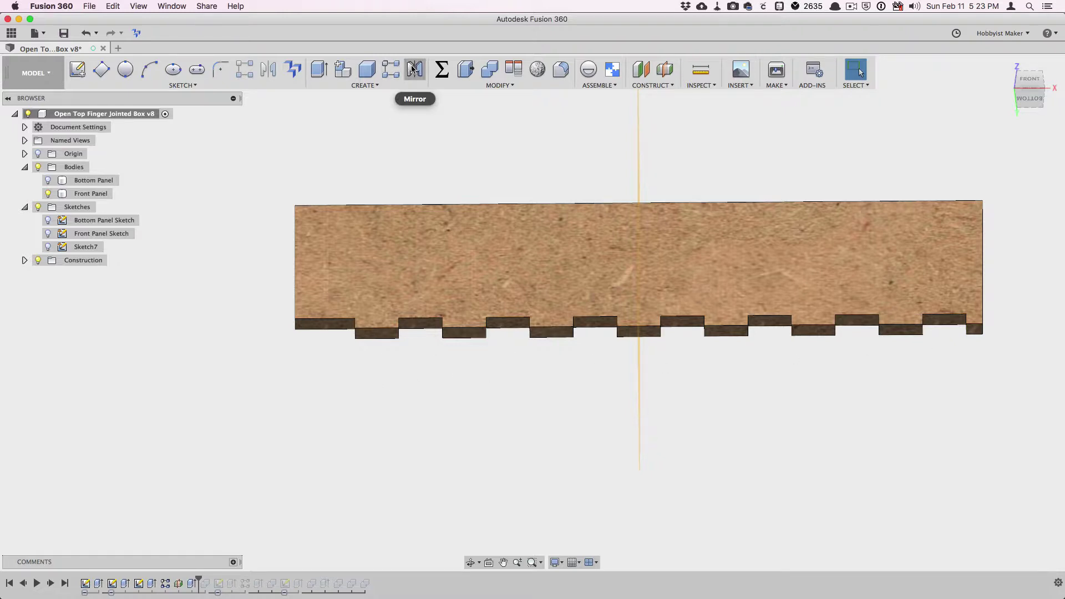
# Mirror the end-tab cut feature across the midplane to the opposite end of the front panel
pyautogui.click(414, 70)
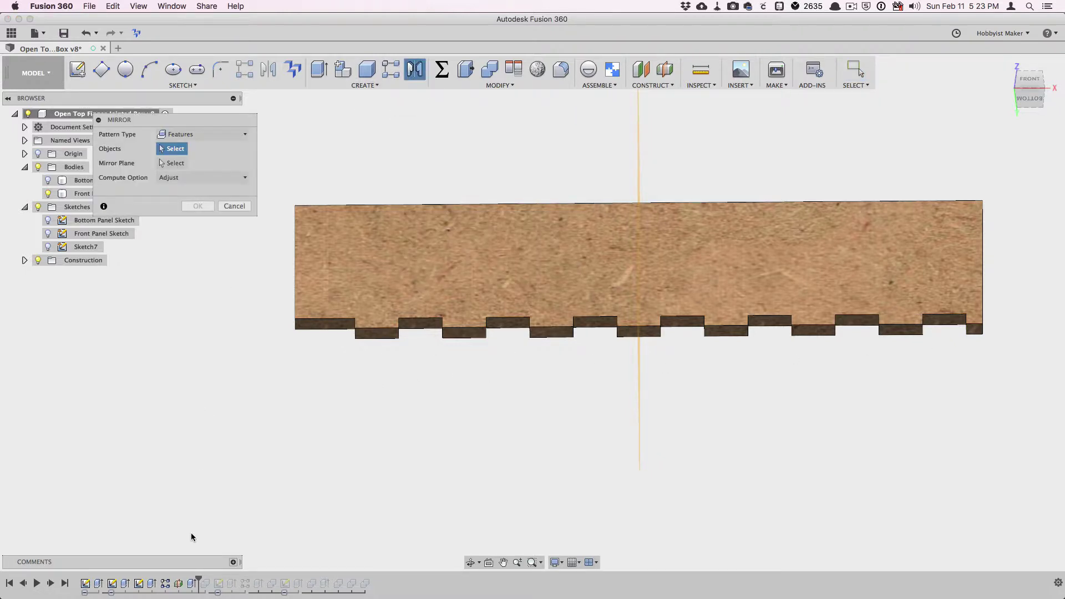
pyautogui.click(191, 584)
pyautogui.click(172, 163)
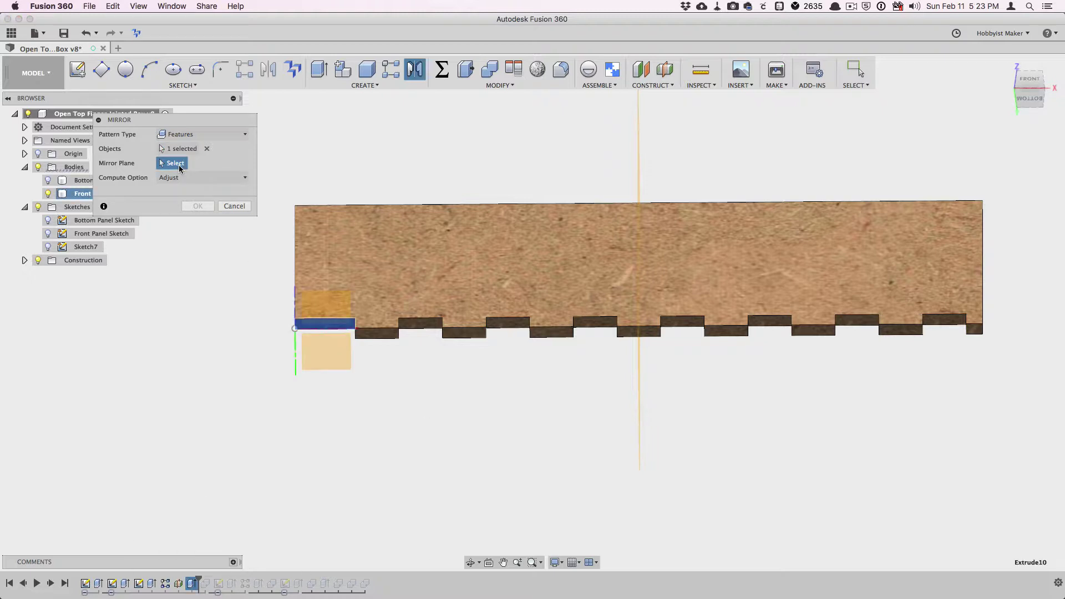
pyautogui.keyDown('shift'); pyautogui.moveTo(421, 167); pyautogui.dragTo(464, 180, button='middle'); pyautogui.keyUp('shift')
pyautogui.click(634, 148)
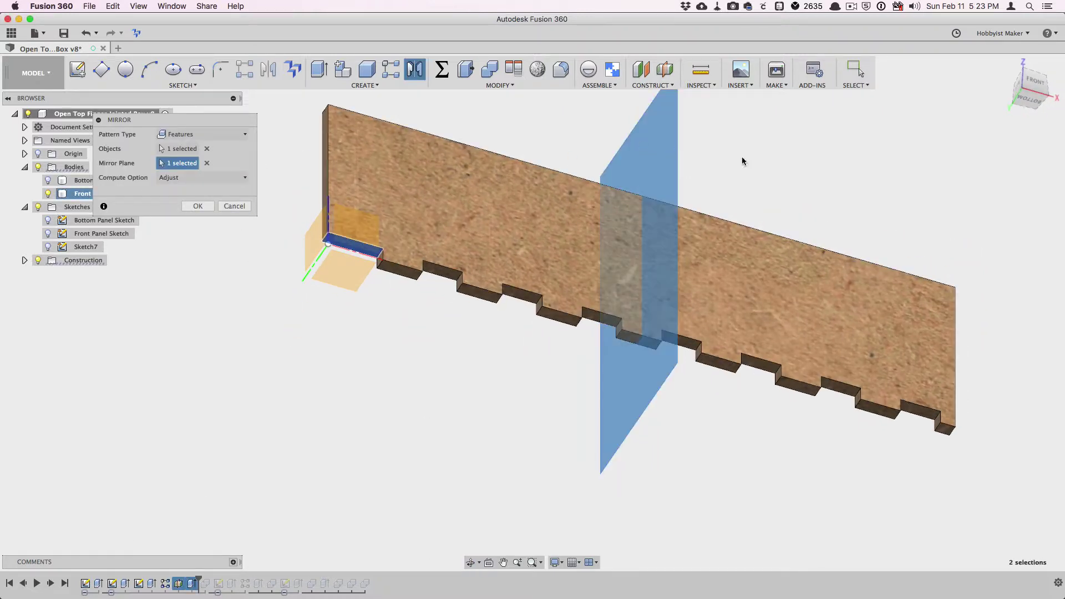
pyautogui.click(198, 207)
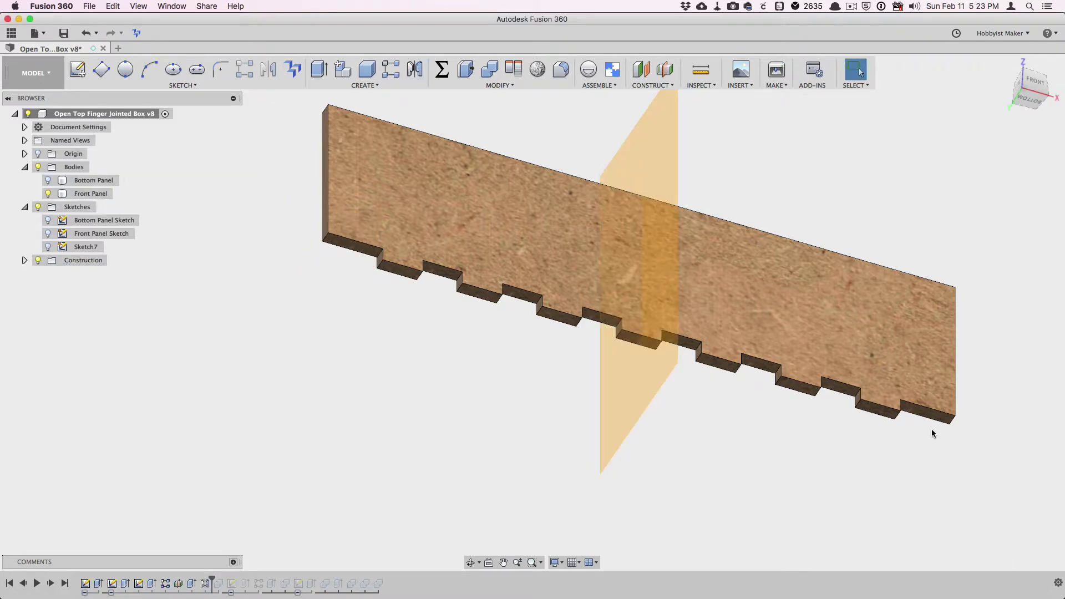
# Hide the midplane construction plane and show the Bottom Panel body again
pyautogui.click(25, 261)
pyautogui.click(47, 273)
pyautogui.moveTo(385, 364)
pyautogui.keyDown('shift'); pyautogui.mouseDown(button='middle')
pyautogui.moveTo(395, 364)
pyautogui.moveTo(388, 383)
pyautogui.mouseUp(button='middle'); pyautogui.keyUp('shift')
pyautogui.click(48, 181)
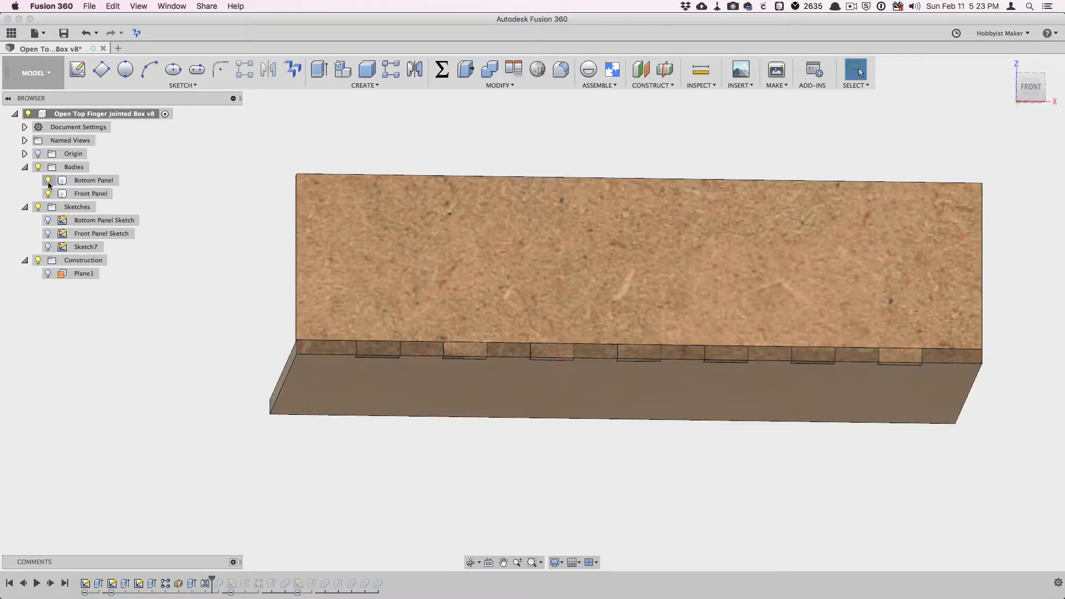
pyautogui.keyDown('shift'); pyautogui.moveTo(217, 417); pyautogui.dragTo(234, 441, button='middle'); pyautogui.keyUp('shift')
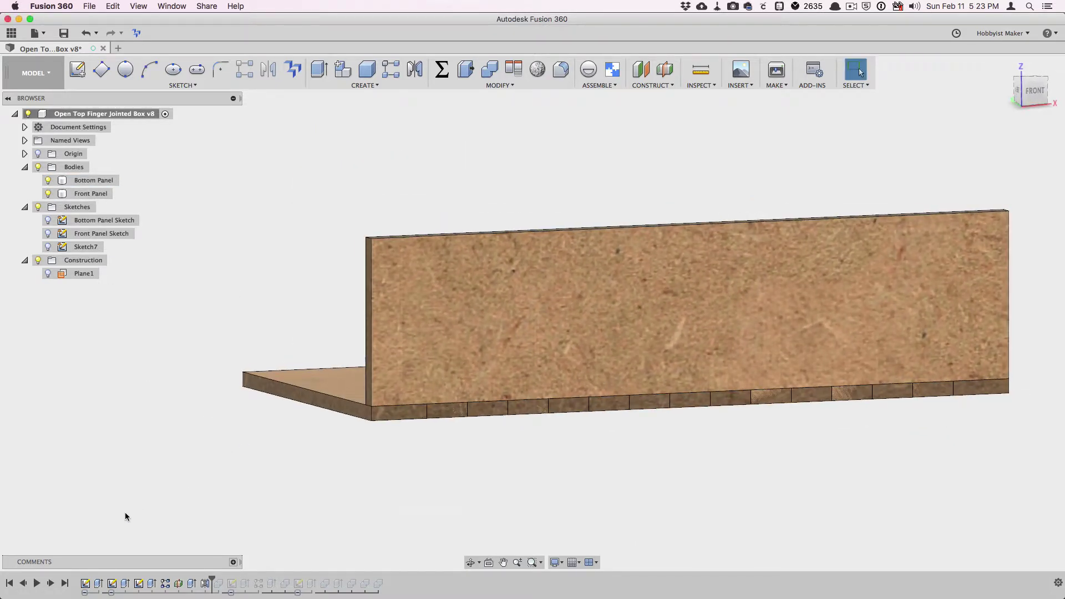
# Advance the timeline feature by feature, through the Combine features, to just after the Left Panel extrusion
pyautogui.click(50, 583)
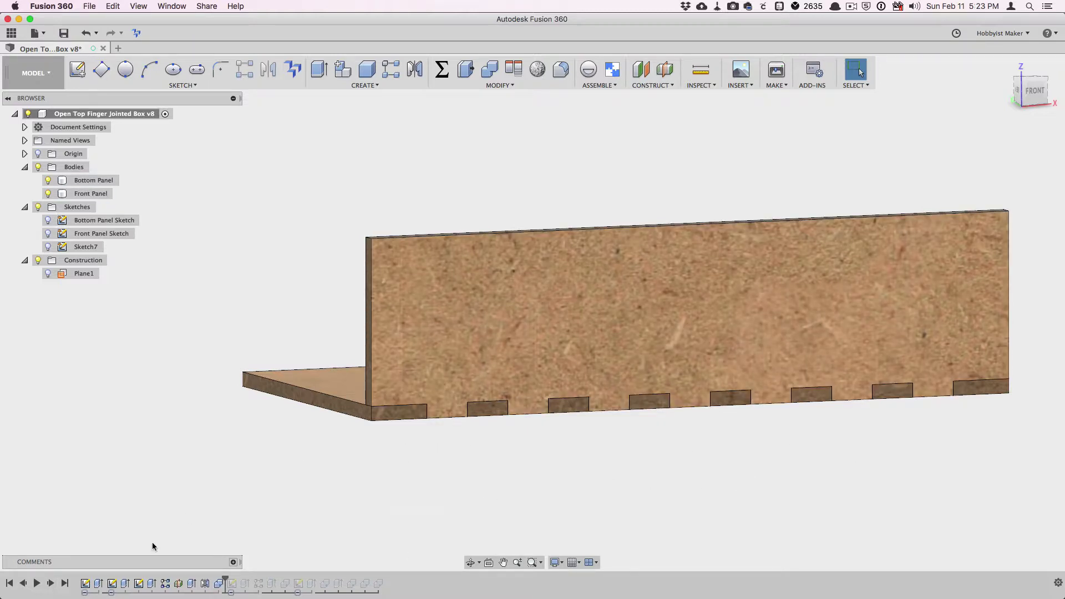
pyautogui.click(50, 583)
pyautogui.click(49, 584)
pyautogui.click(49, 584)
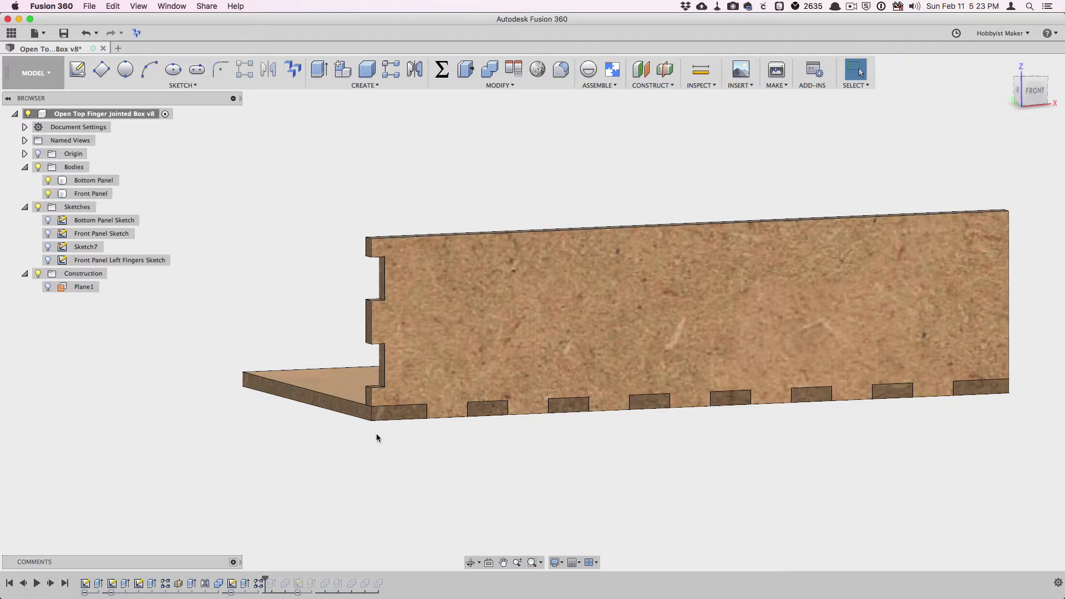
pyautogui.click(50, 584)
pyautogui.keyDown('shift'); pyautogui.moveTo(215, 469); pyautogui.dragTo(225, 490, button='middle'); pyautogui.keyUp('shift')
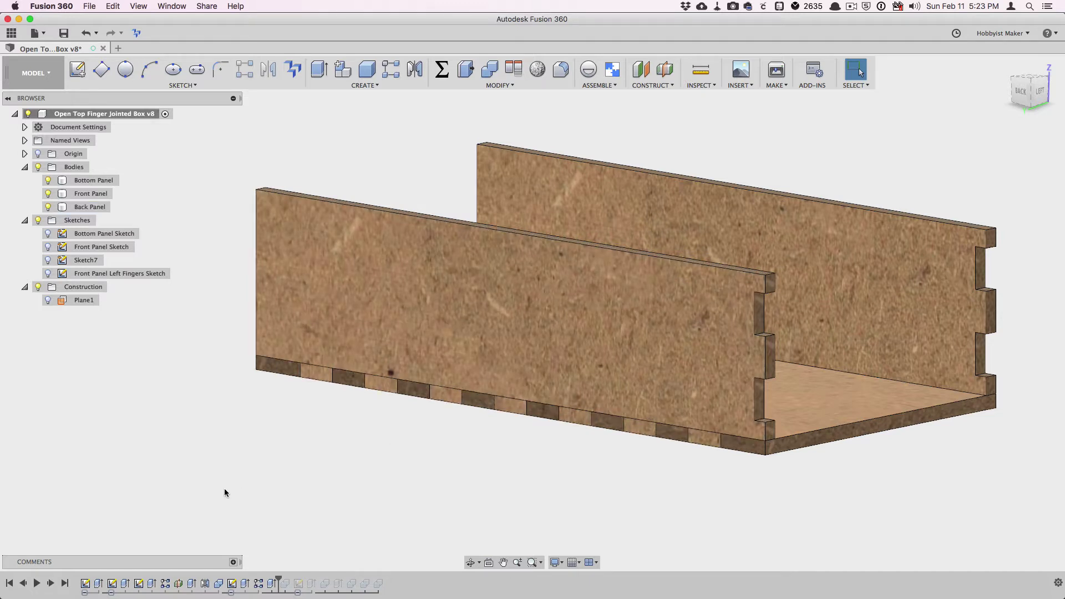
pyautogui.click(50, 583)
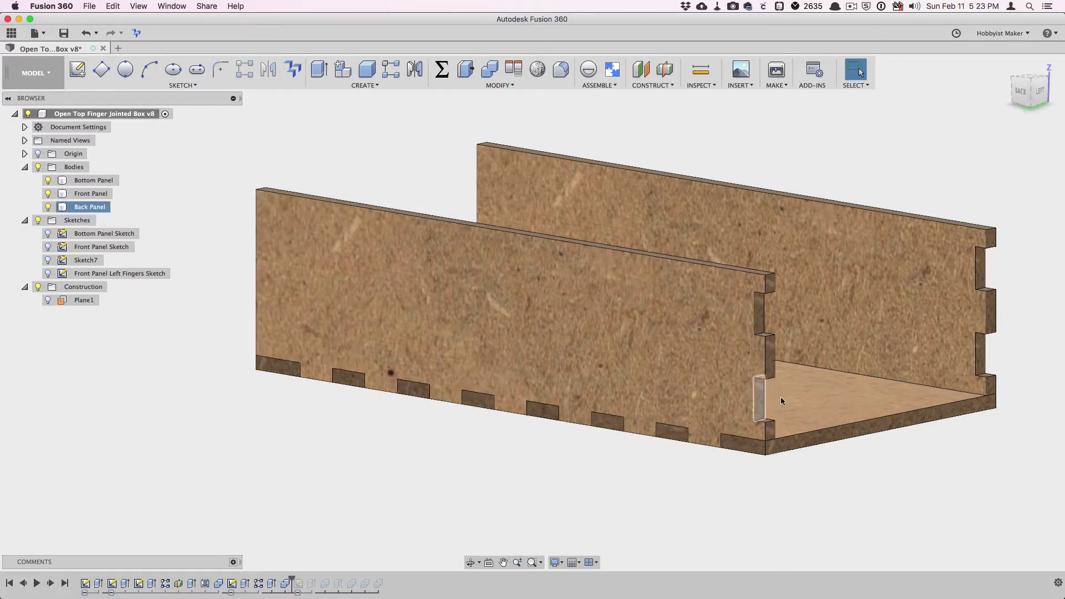
pyautogui.click(50, 583)
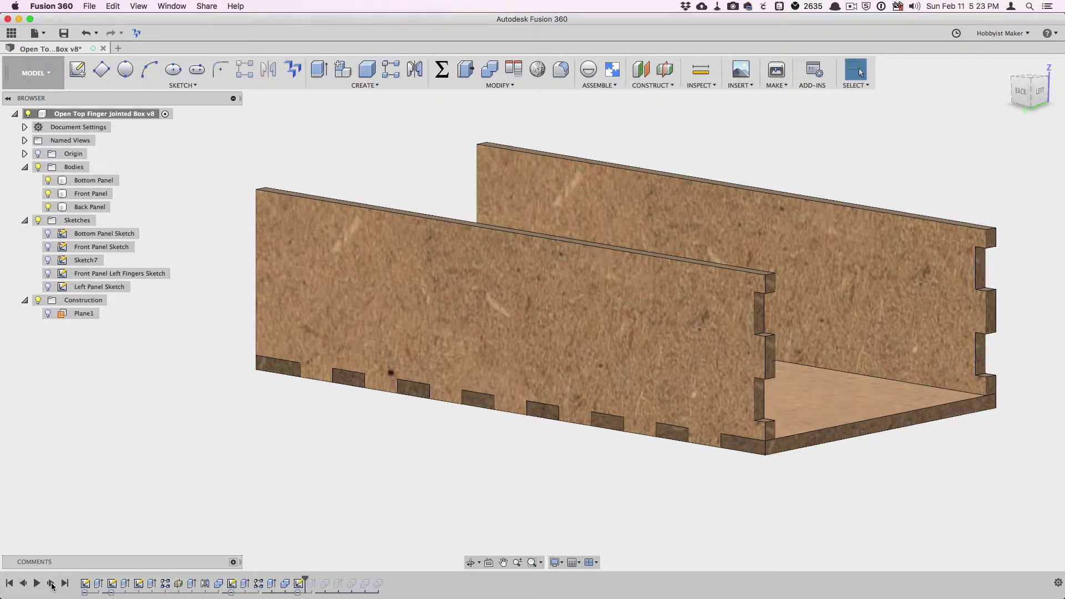
pyautogui.click(51, 584)
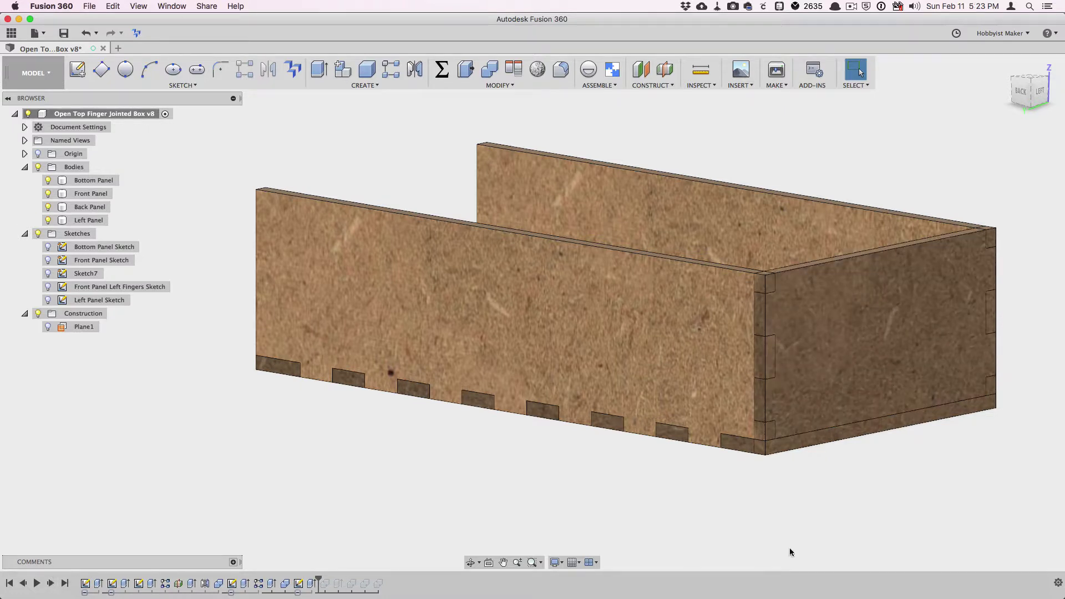
pyautogui.keyDown('shift'); pyautogui.moveTo(851, 534); pyautogui.dragTo(780, 535, button='middle'); pyautogui.keyUp('shift')
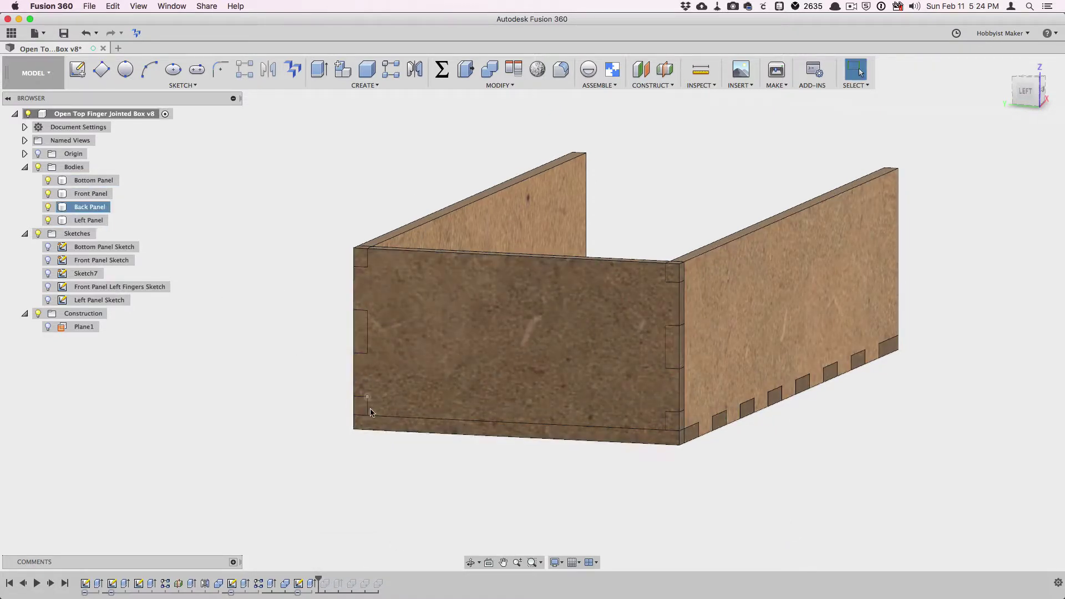
pyautogui.click(387, 416)
pyautogui.click(417, 499)
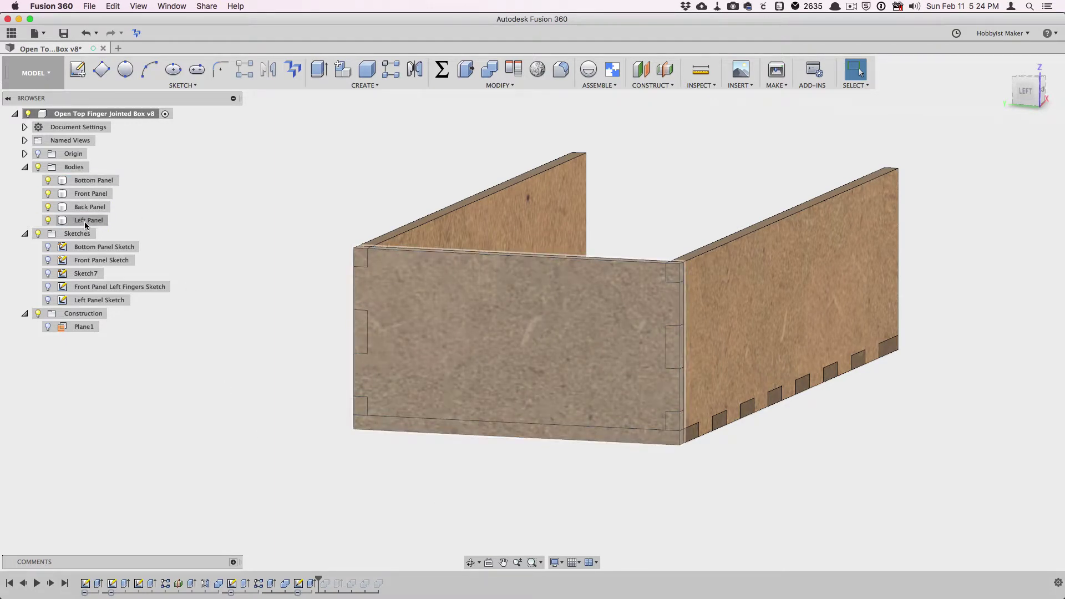
# Hide every body except the Left Panel and start a sketch on its bottom face, viewed with the face's long edges horizontal
pyautogui.rightClick(85, 221)
pyautogui.click(158, 447)
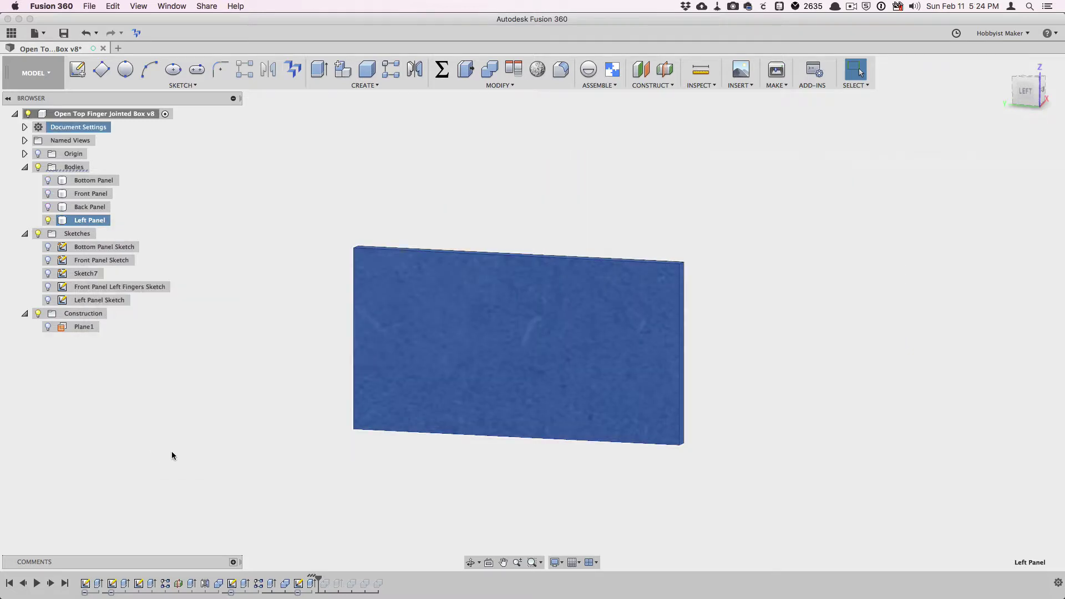
pyautogui.click(334, 488)
pyautogui.keyDown('shift'); pyautogui.moveTo(509, 523); pyautogui.dragTo(527, 439, button='middle'); pyautogui.keyUp('shift')
pyautogui.click(77, 70)
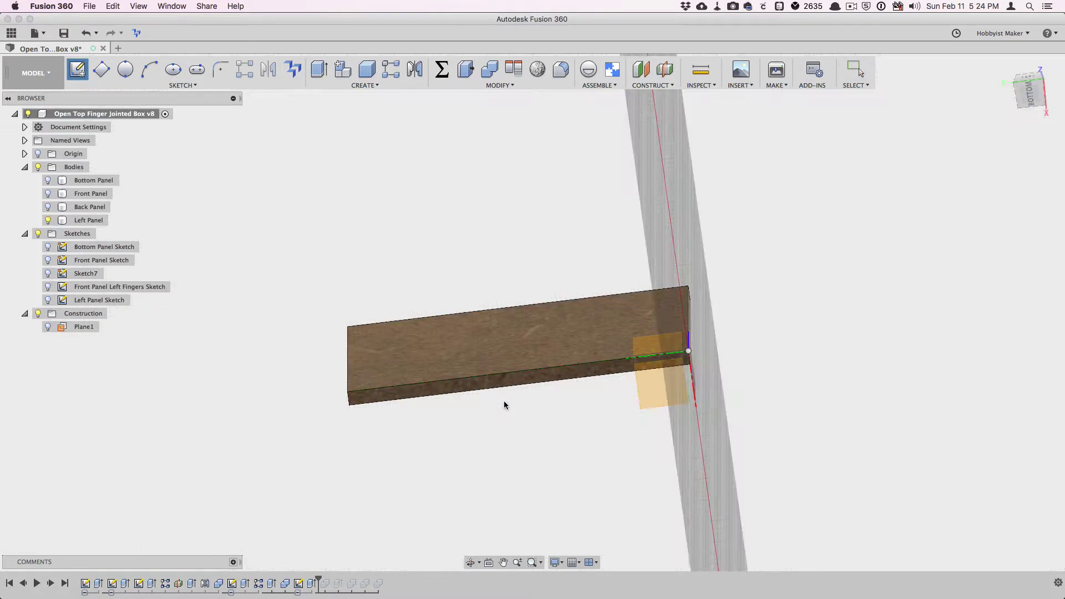
pyautogui.click(499, 383)
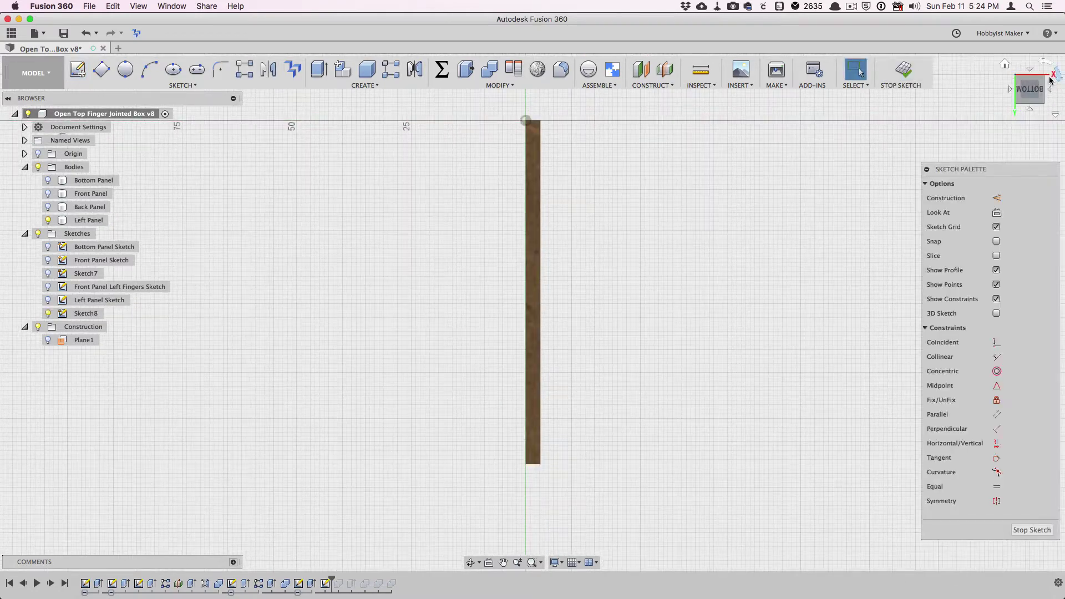
pyautogui.click(1056, 72)
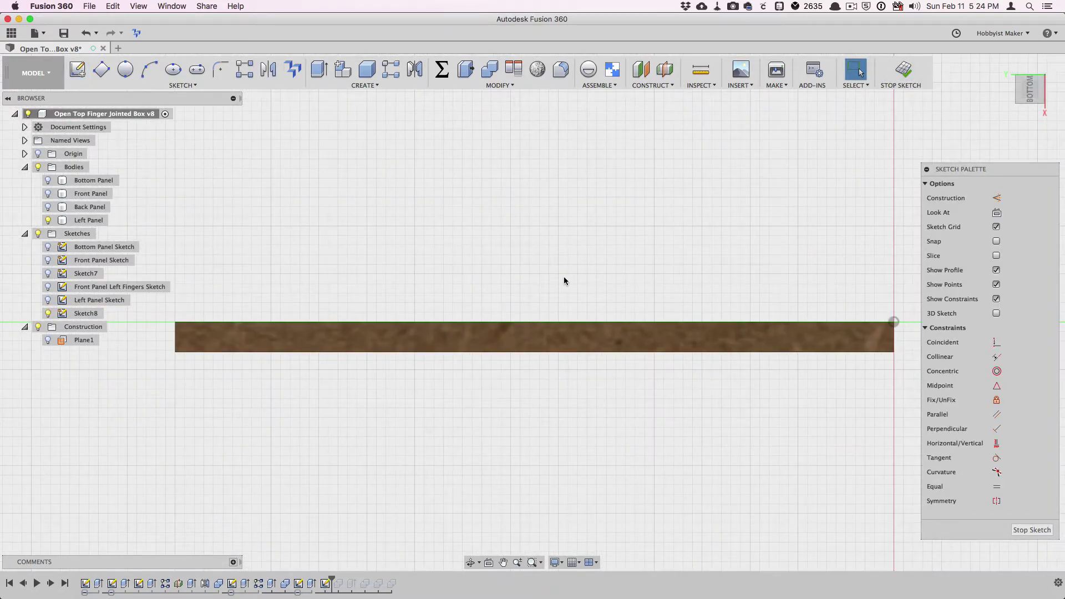
# Draw a construction line between the midpoints of the face's long edges and a horizontal construction line about 12.4 mm long crossing it
pyautogui.press('x')
pyautogui.press('l')
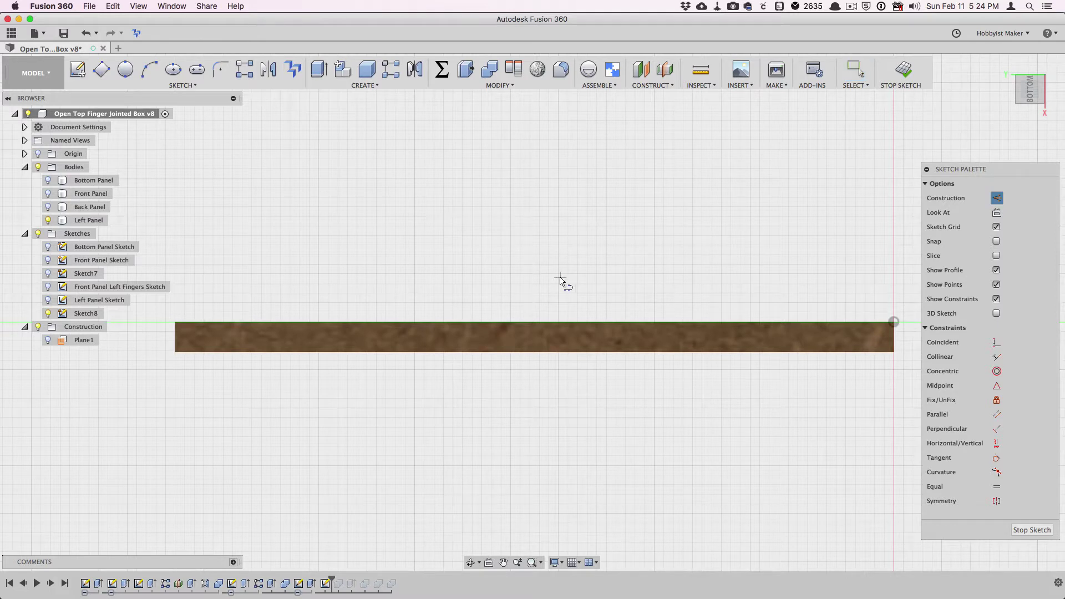
pyautogui.click(535, 324)
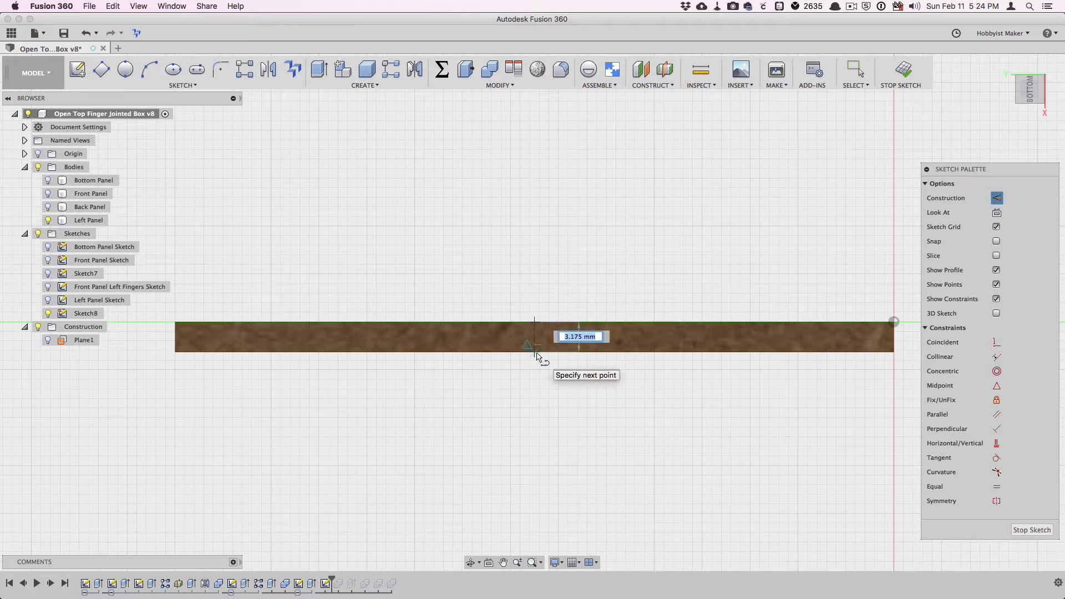
pyautogui.click(535, 352)
pyautogui.click(483, 336)
pyautogui.click(602, 337)
pyautogui.press('Escape')
# Apply a midpoint constraint so the two construction lines cross at their centres
pyautogui.click(997, 386)
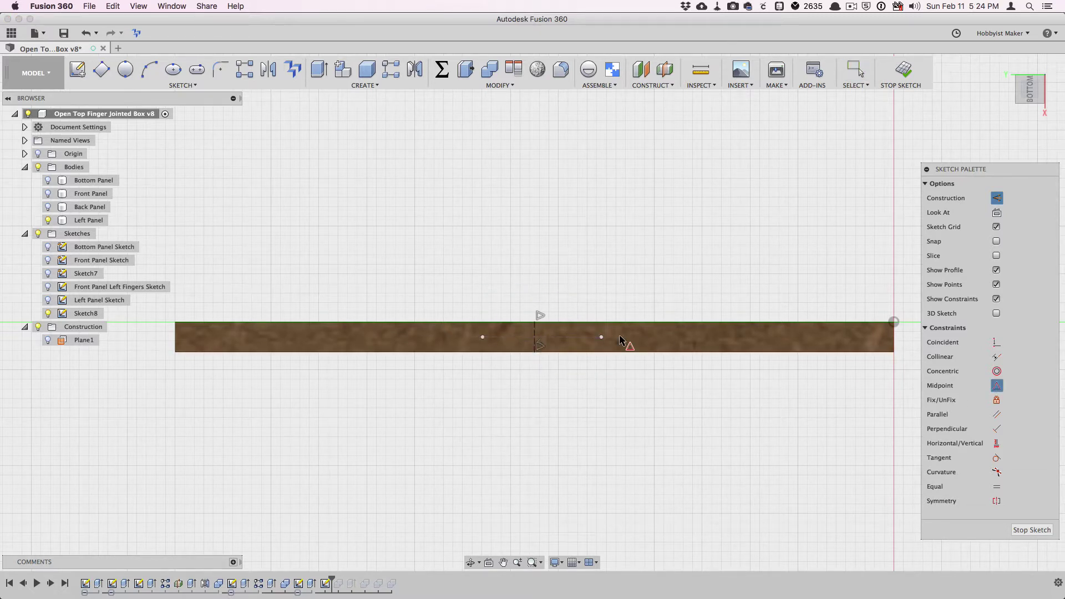
pyautogui.click(578, 338)
pyautogui.click(535, 332)
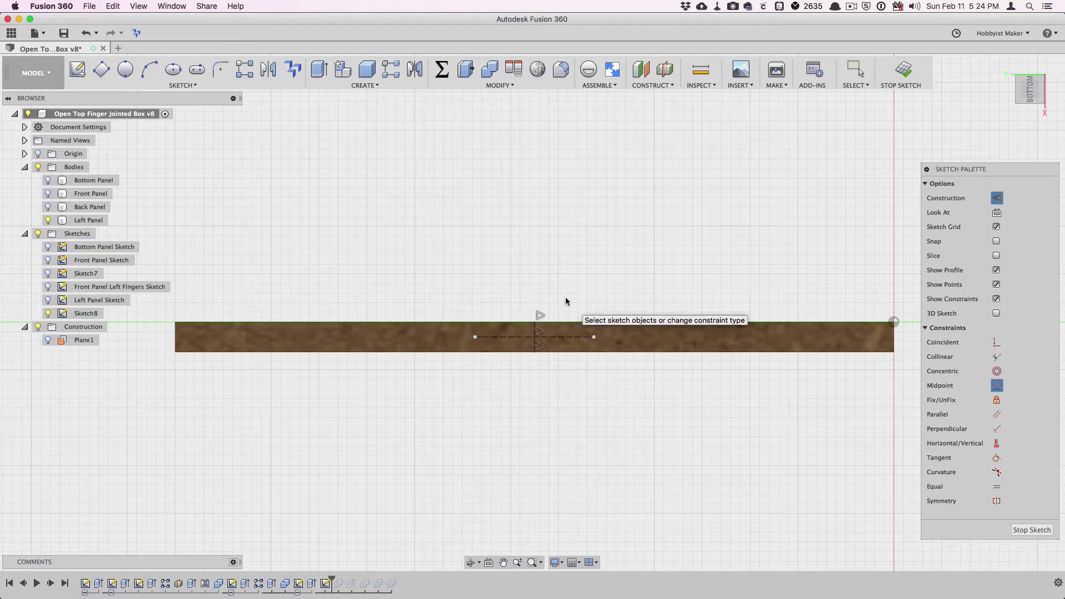
# Dimension the horizontal construction line's length as ((wfingers*2)-1)*fingerw
pyautogui.click(560, 335)
pyautogui.click(583, 290)
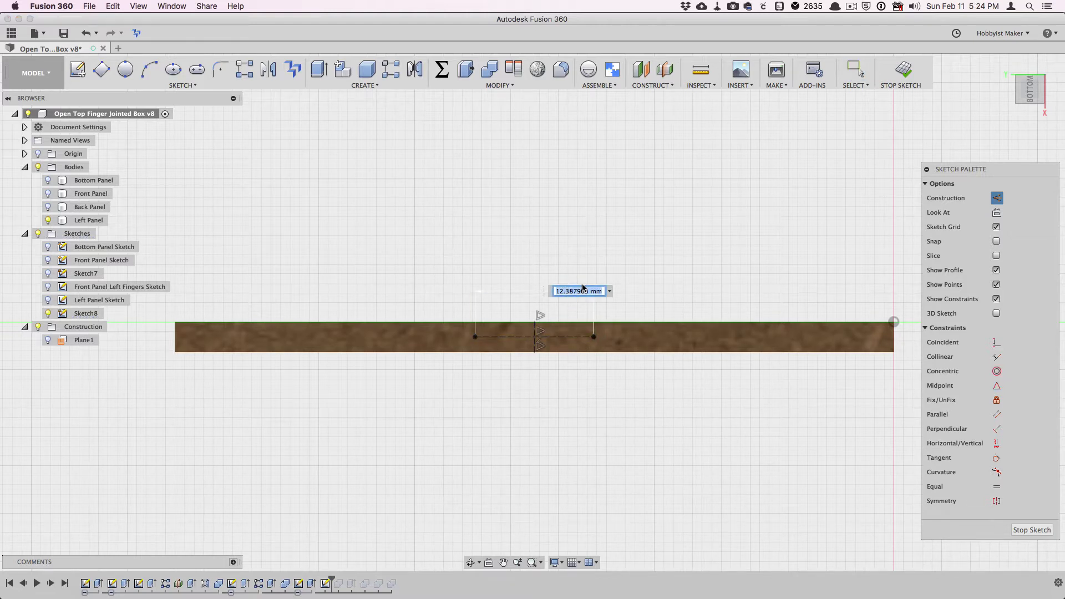
pyautogui.write('((wfinge')
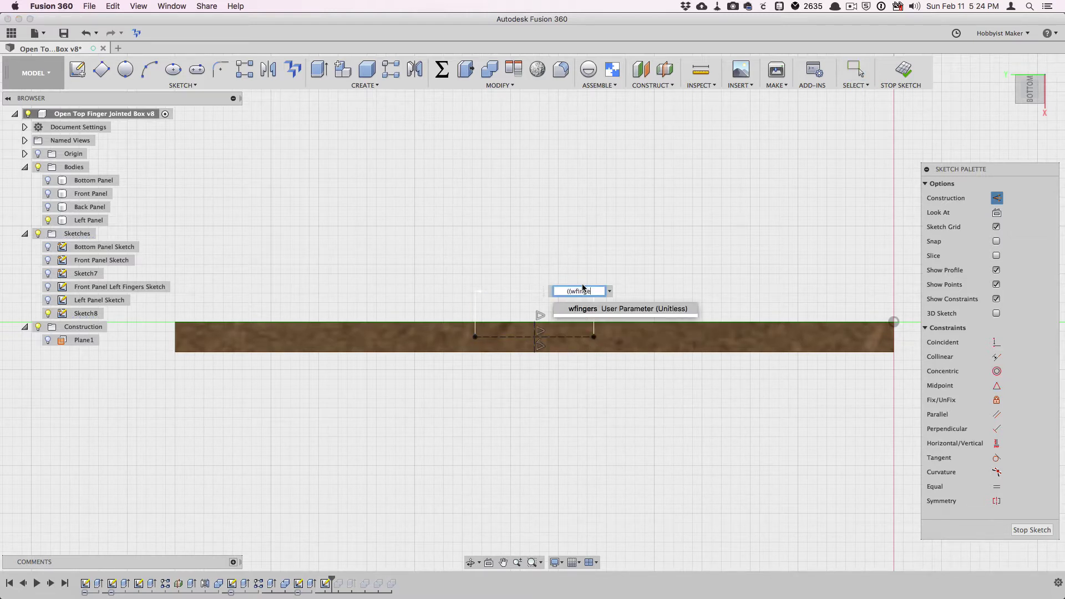
pyautogui.write('rs*2)-1)*fingerw')
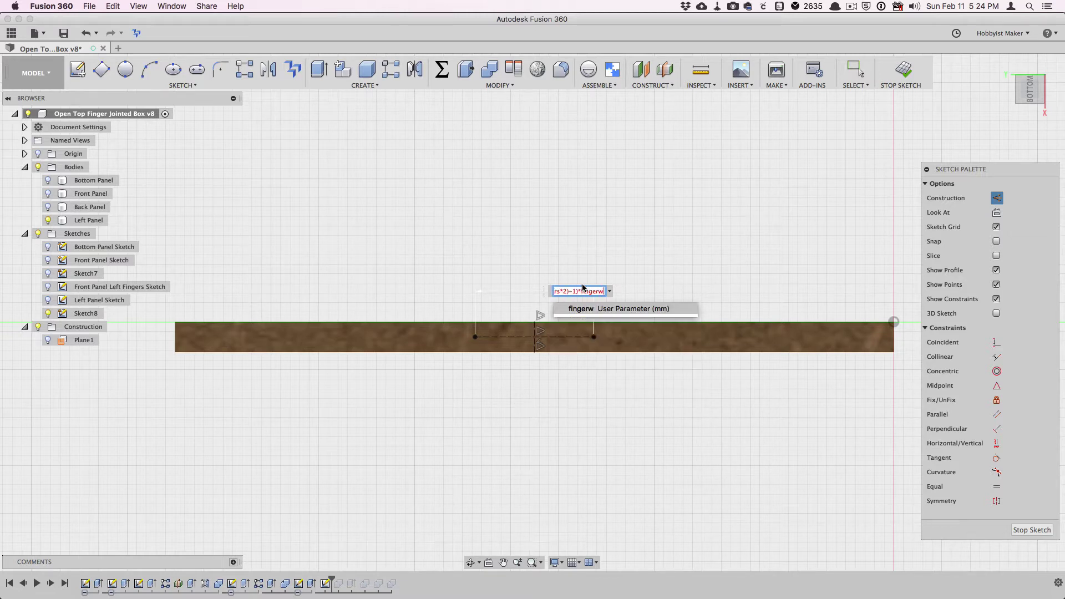
pyautogui.press('Return')
pyautogui.press('Escape')
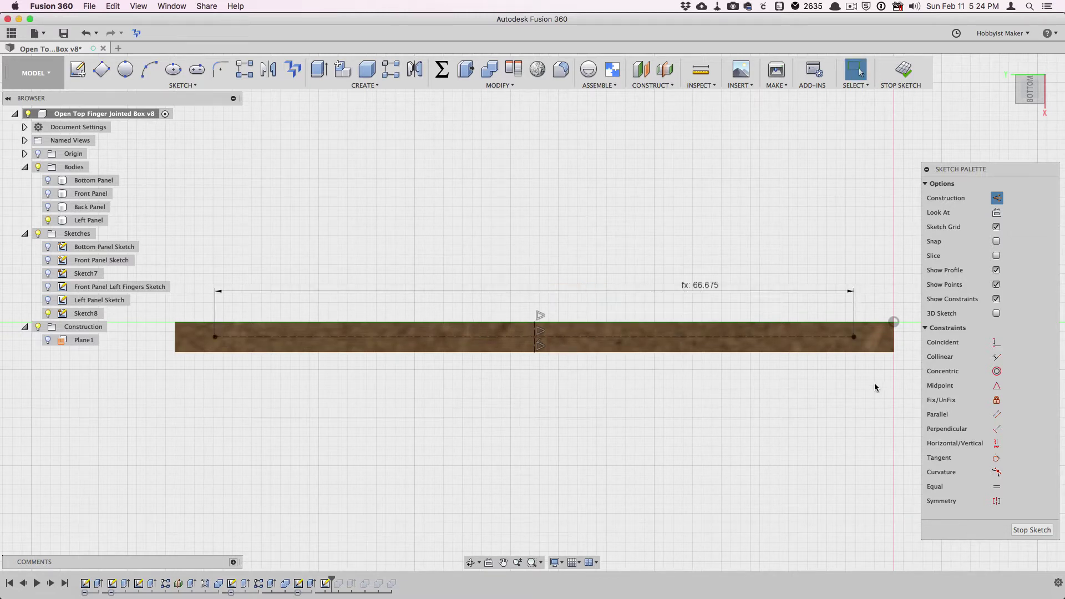
# Draw a solid-line rectangle about 5.7 mm wide across the panel's full thickness, near the construction line's origin-side end
pyautogui.scroll(1, 757, 397)
pyautogui.scroll(3, 750, 398)
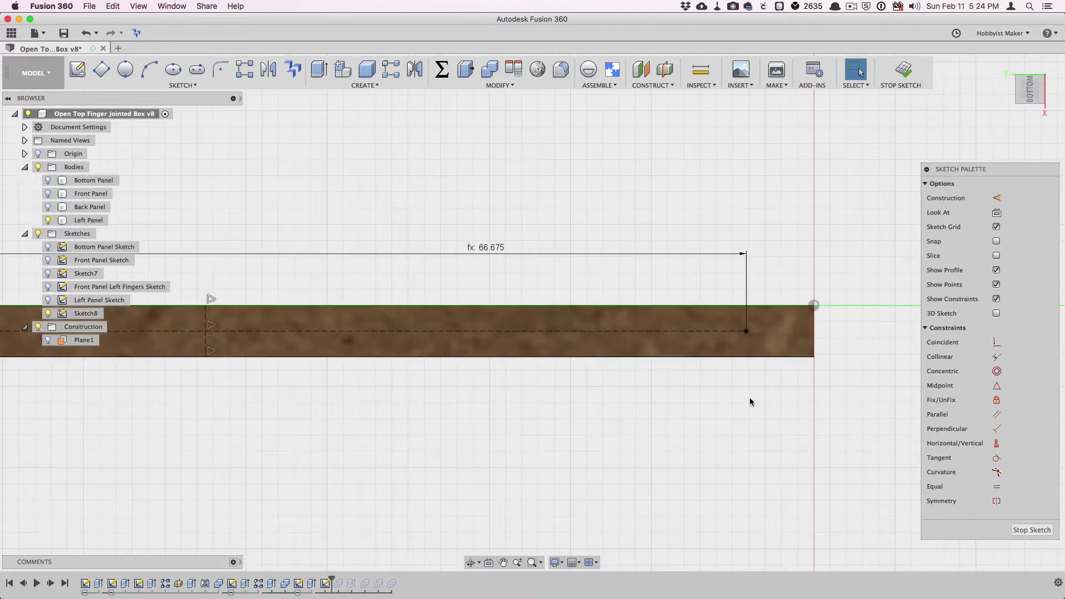
pyautogui.press('r')
pyautogui.click(737, 357)
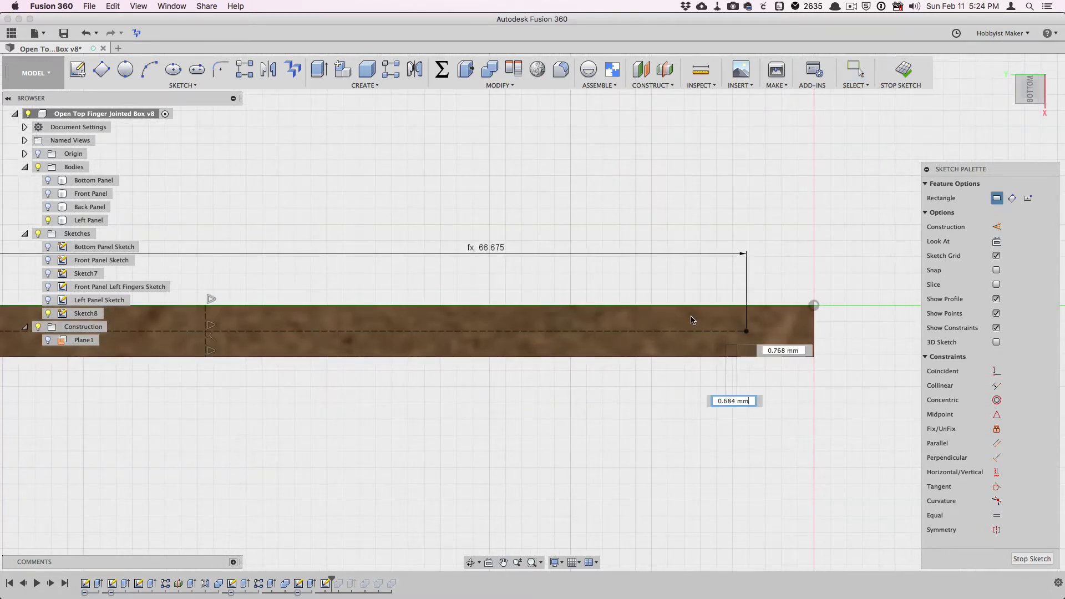
pyautogui.click(645, 305)
pyautogui.press('Escape')
# Dimension the rectangle's width with the finger width parameter fingerw
pyautogui.click(706, 358)
pyautogui.press('d')
pyautogui.click(707, 400)
pyautogui.write('fingerWidth')
pyautogui.press('Return')
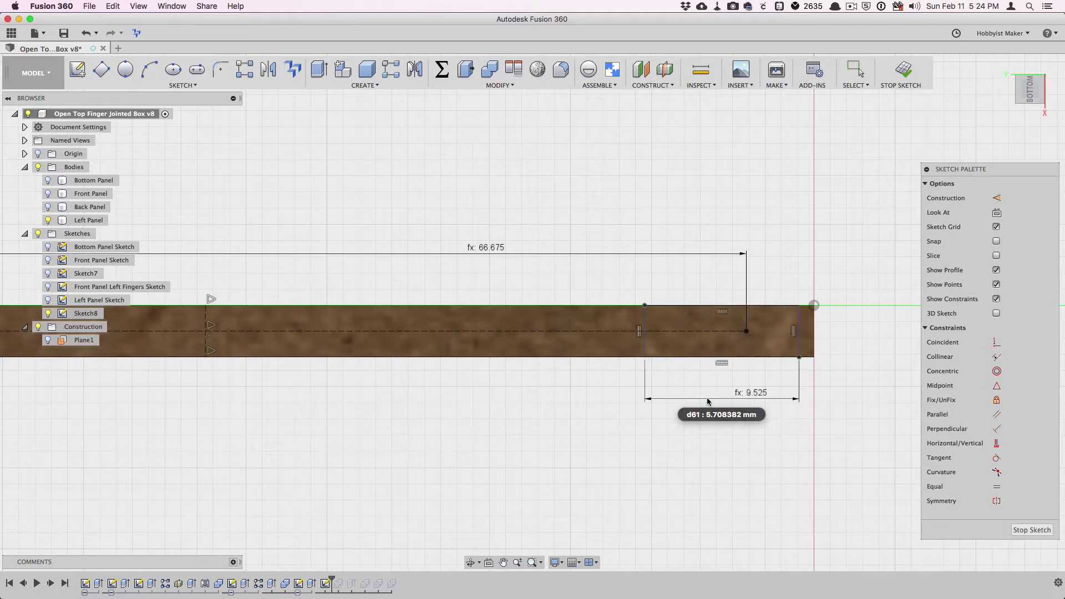
# Make the construction line's origin-side endpoint coincident with the rectangle's nearer-to-origin short side
pyautogui.click(997, 343)
pyautogui.click(747, 331)
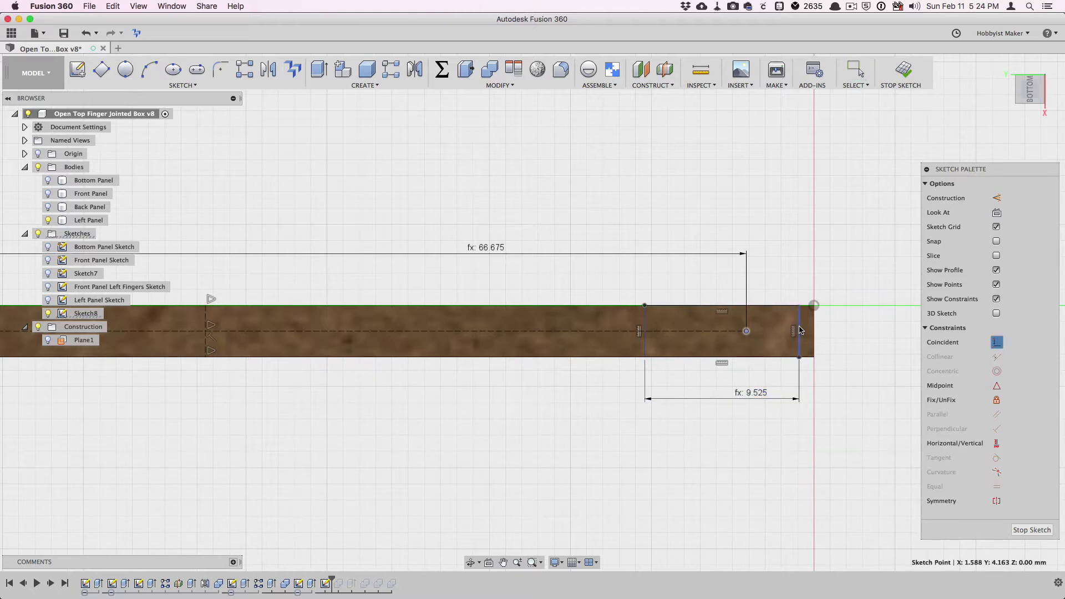
pyautogui.click(800, 332)
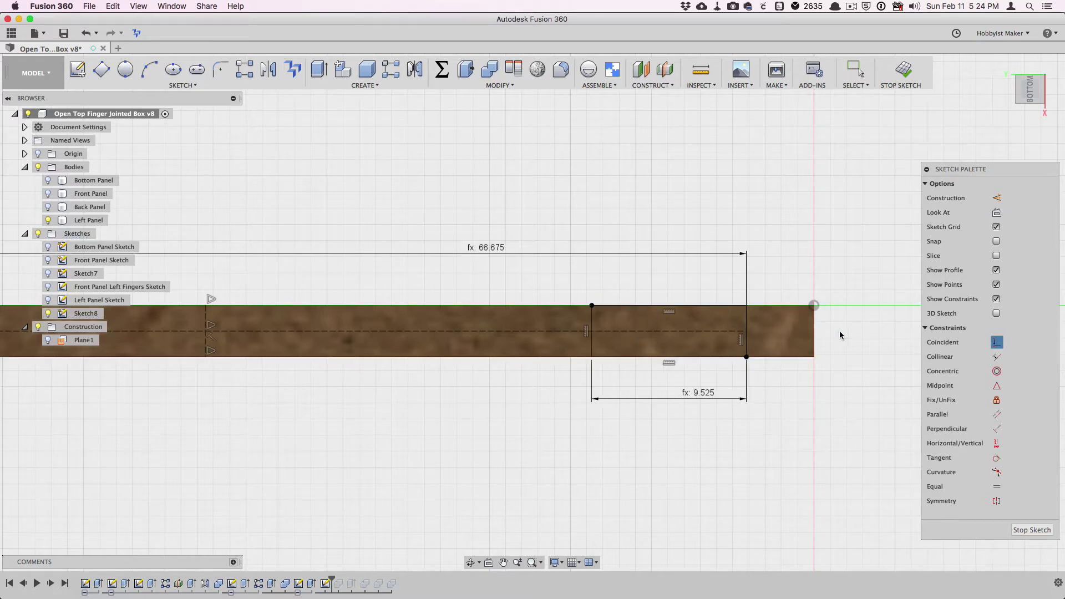
# Finish the sketch and extrude the rectangle -thickness as a cut into the left panel
pyautogui.click(902, 70)
pyautogui.moveTo(801, 316)
pyautogui.keyDown('shift'); pyautogui.mouseDown(button='middle')
pyautogui.moveTo(806, 363)
pyautogui.moveTo(780, 422)
pyautogui.mouseUp(button='middle'); pyautogui.keyUp('shift')
pyautogui.press('e')
pyautogui.click(721, 353)
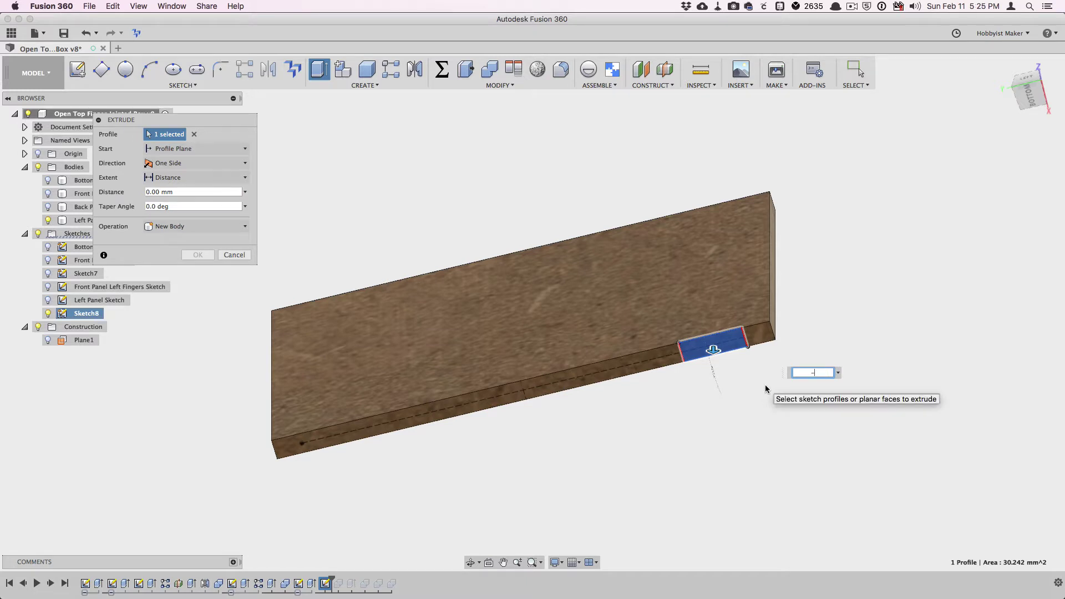
pyautogui.write('-thickness')
pyautogui.press('Return')
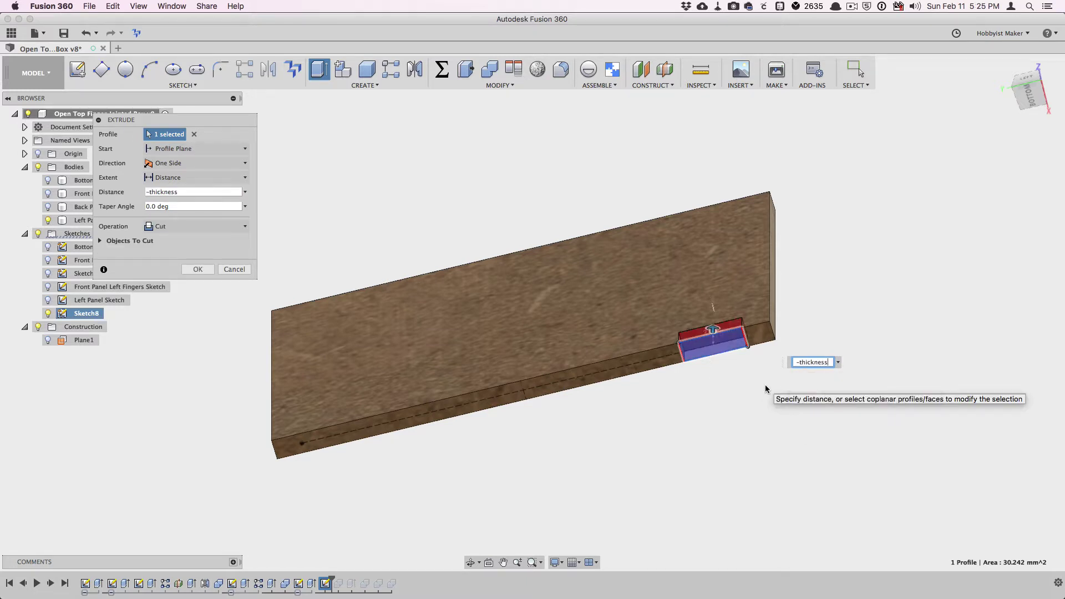
pyautogui.press('Return')
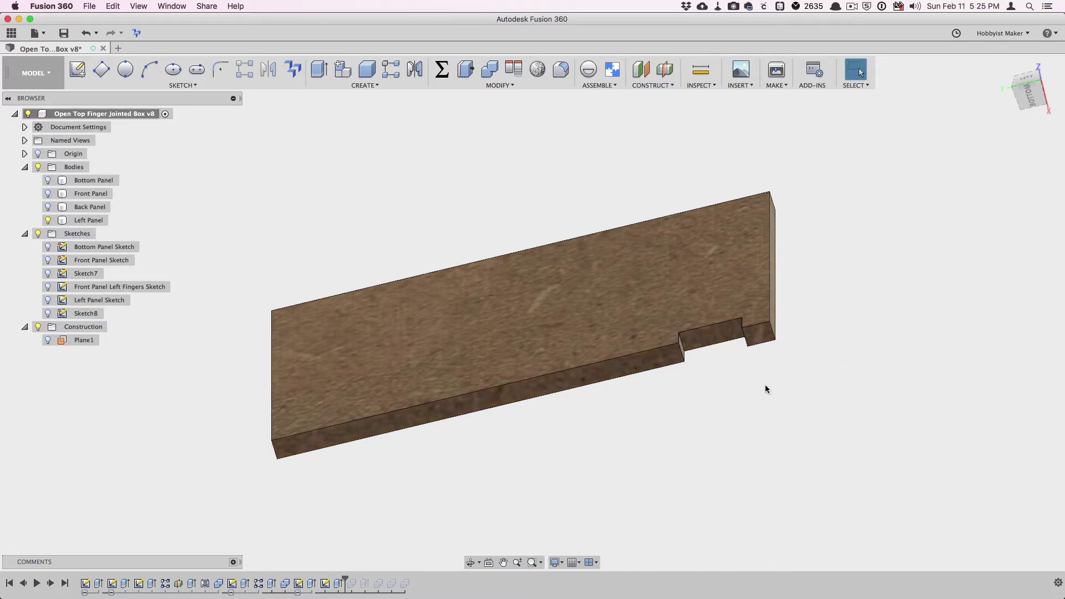
# Pattern the notch cut rectangularly along the Y axis with quantity wfingers and distance -fingersp
pyautogui.click(391, 69)
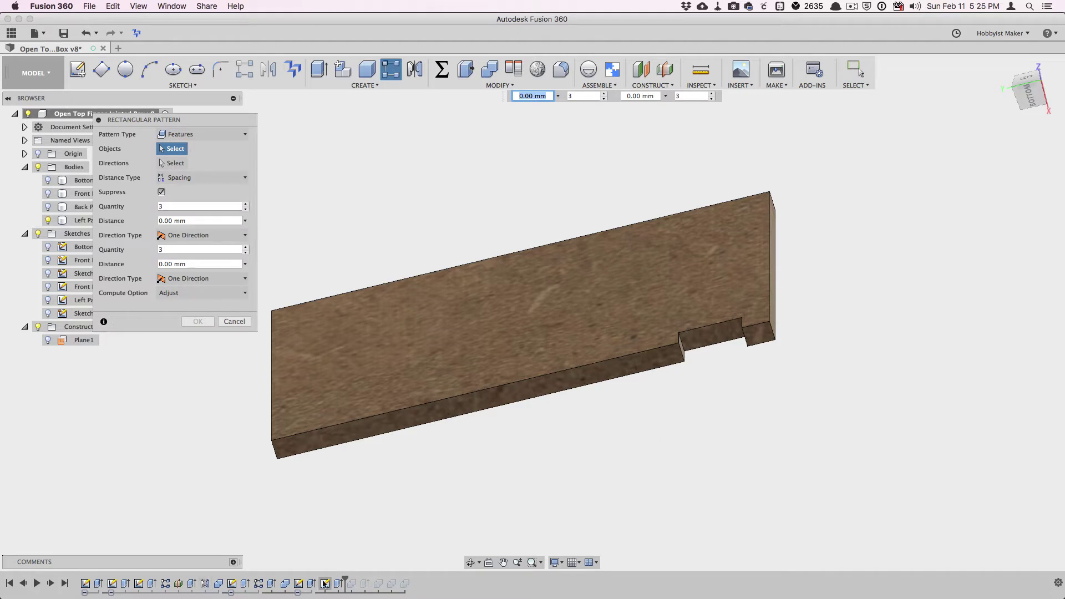
pyautogui.click(338, 583)
pyautogui.click(181, 165)
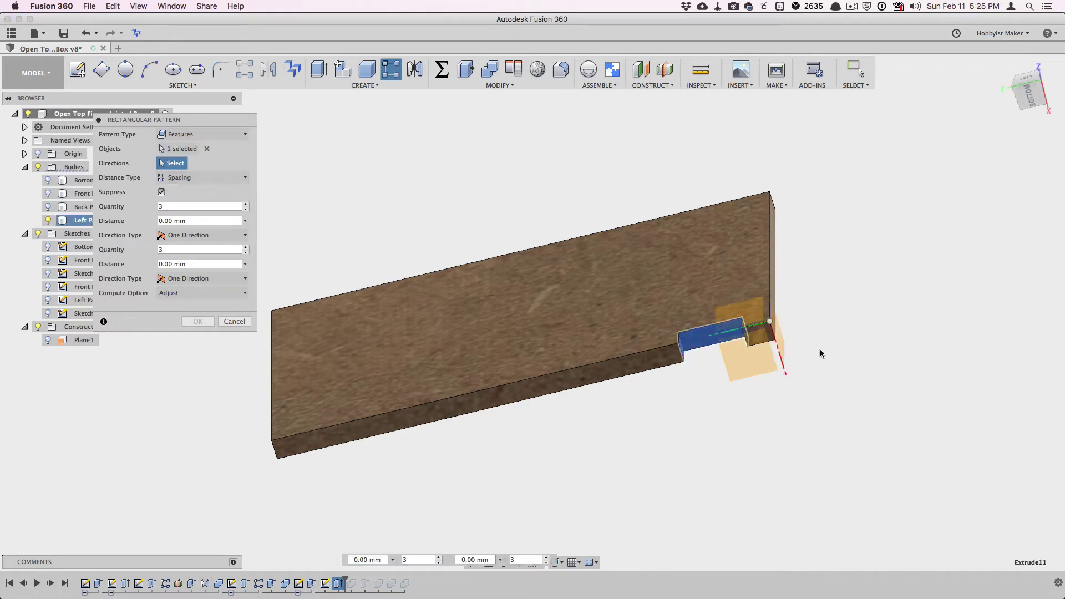
pyautogui.click(729, 335)
pyautogui.click(201, 205)
pyautogui.write('wfingers')
pyautogui.press('Tab')
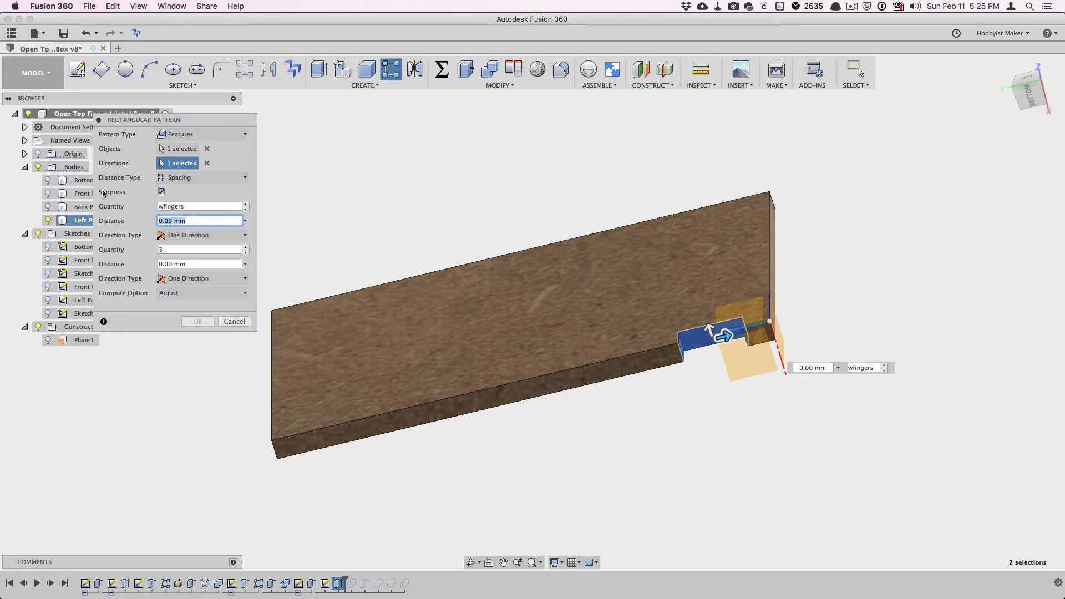
pyautogui.write('-fingersp')
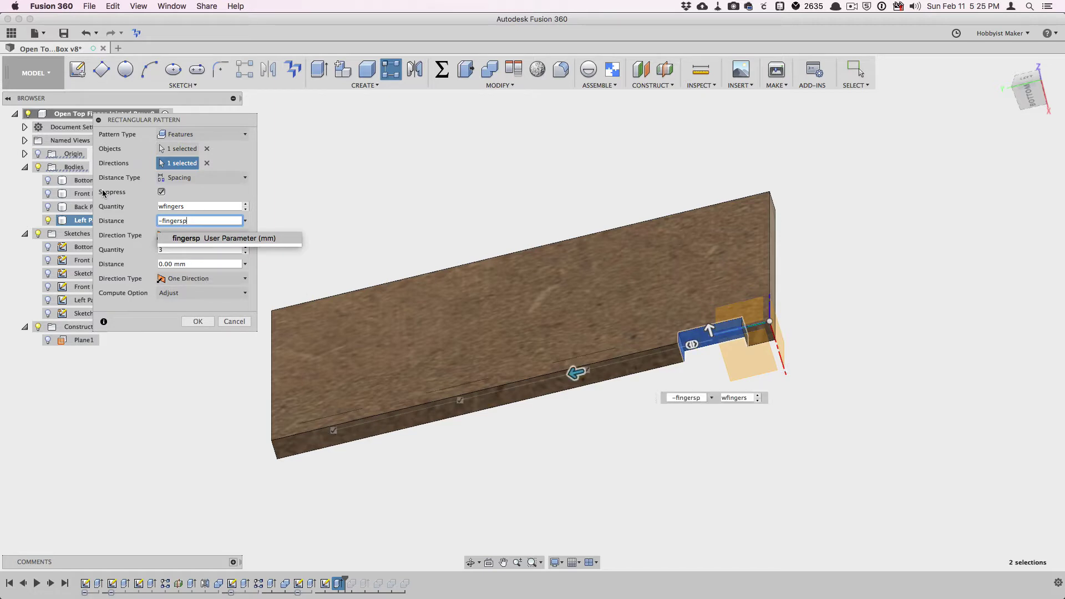
pyautogui.click(201, 322)
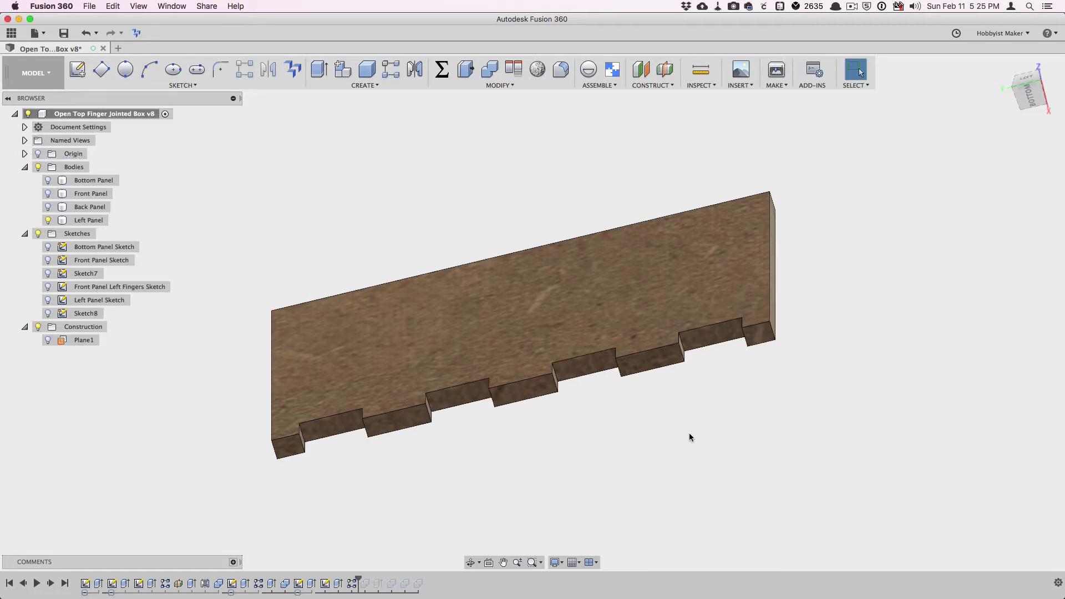
# Create a midplane between the two opposite end faces of the left panel
pyautogui.keyDown('shift'); pyautogui.moveTo(726, 443); pyautogui.dragTo(740, 449, button='middle'); pyautogui.keyUp('shift')
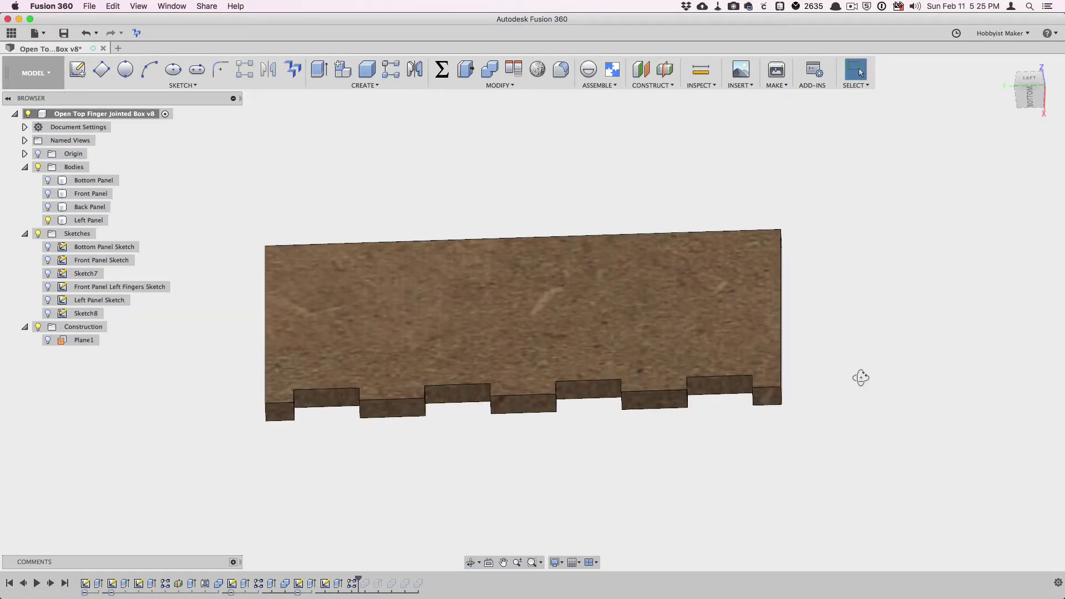
pyautogui.keyDown('shift'); pyautogui.moveTo(857, 376); pyautogui.dragTo(833, 355, button='middle'); pyautogui.keyUp('shift')
pyautogui.click(664, 68)
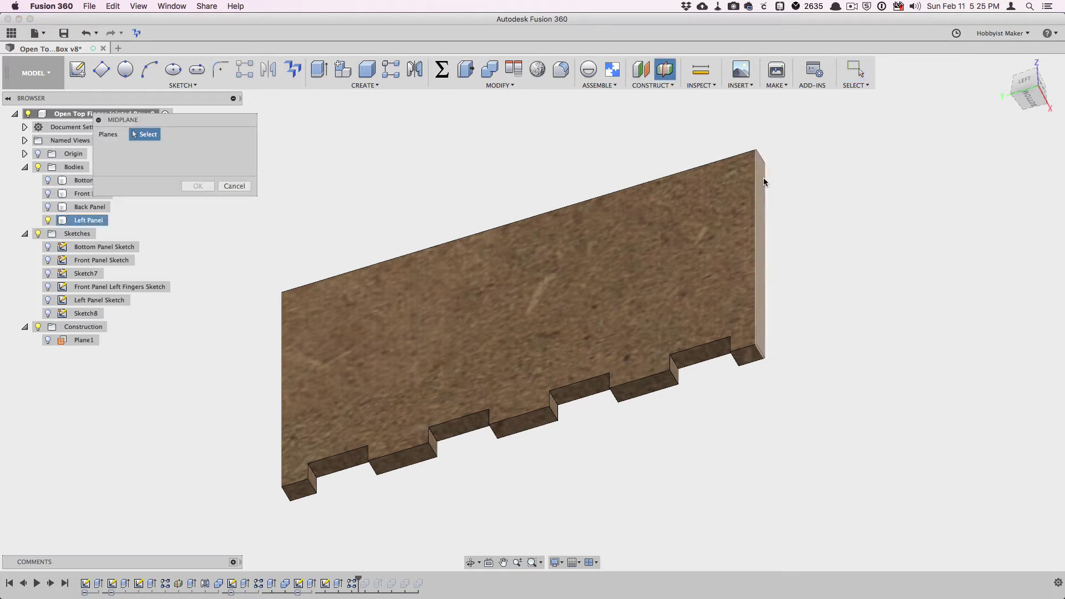
pyautogui.click(762, 181)
pyautogui.keyDown('shift'); pyautogui.moveTo(508, 239); pyautogui.dragTo(293, 213, button='middle'); pyautogui.keyUp('shift')
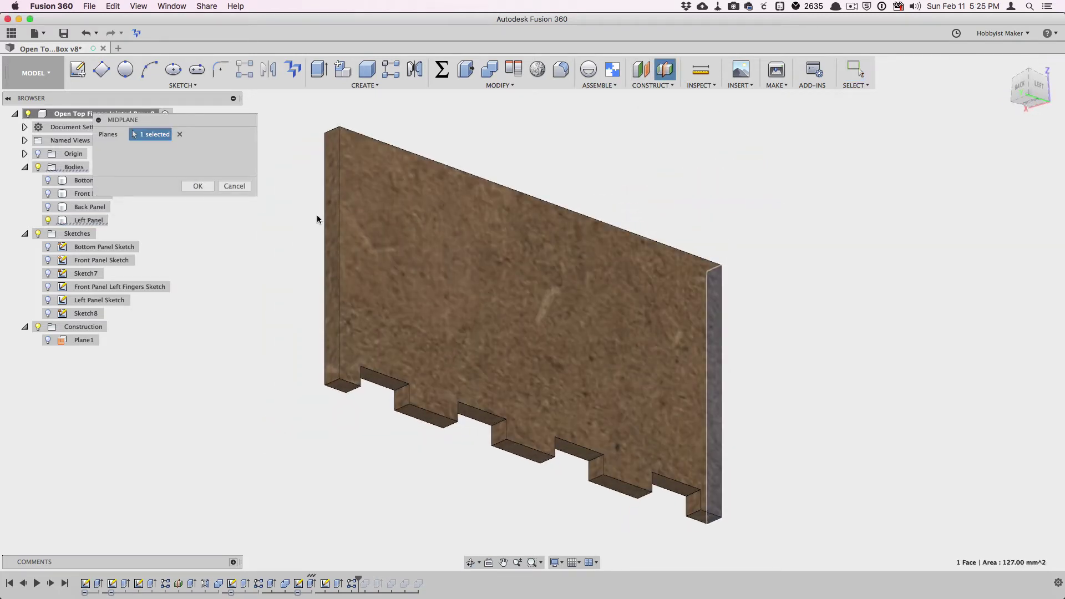
pyautogui.click(332, 222)
pyautogui.click(198, 186)
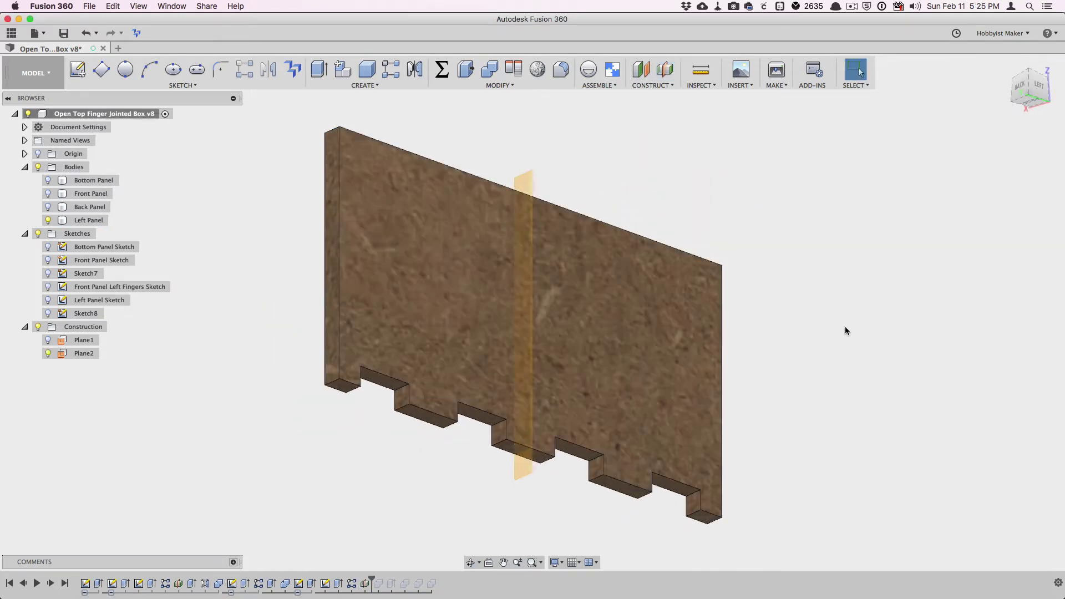
# Extrude the bottom face of the left panel's end finger by -thickness as a cut
pyautogui.keyDown('shift'); pyautogui.moveTo(845, 326); pyautogui.dragTo(805, 366, button='middle'); pyautogui.keyUp('shift')
pyautogui.press('e')
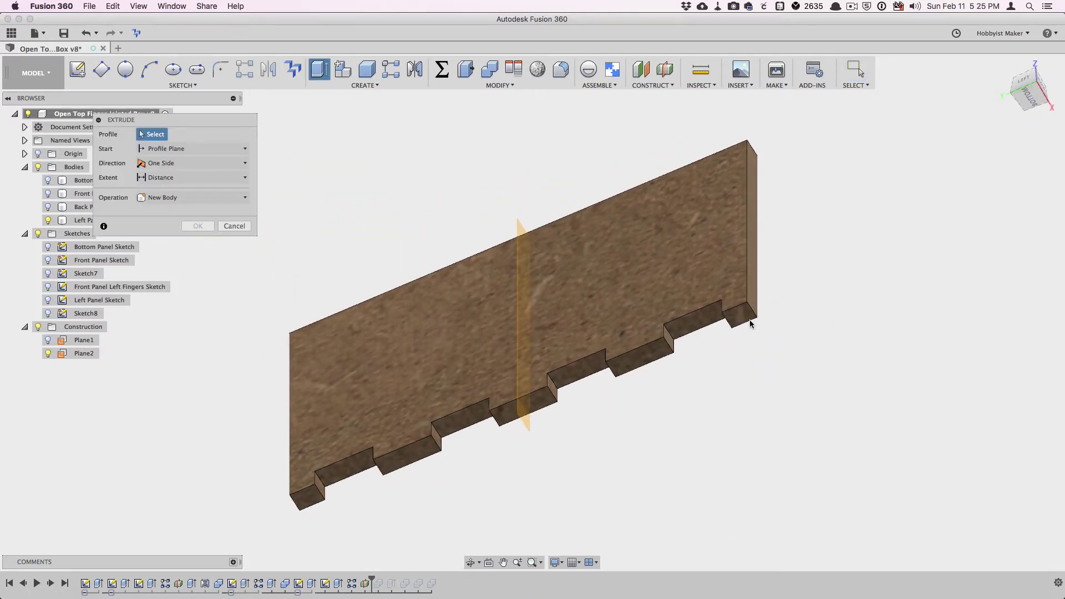
pyautogui.click(748, 321)
pyautogui.write('-thic')
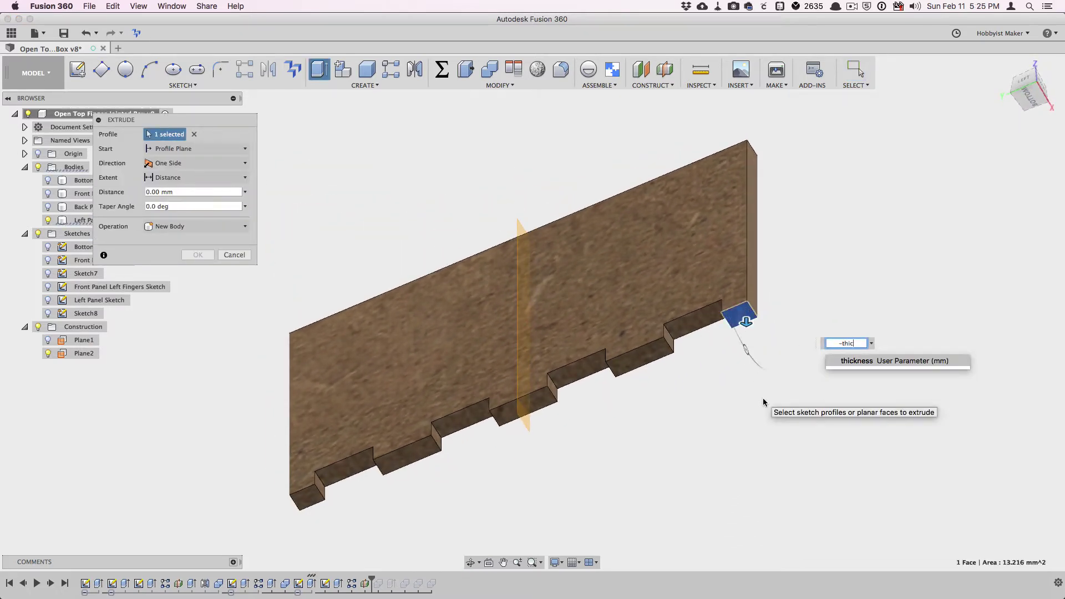
pyautogui.write('kness')
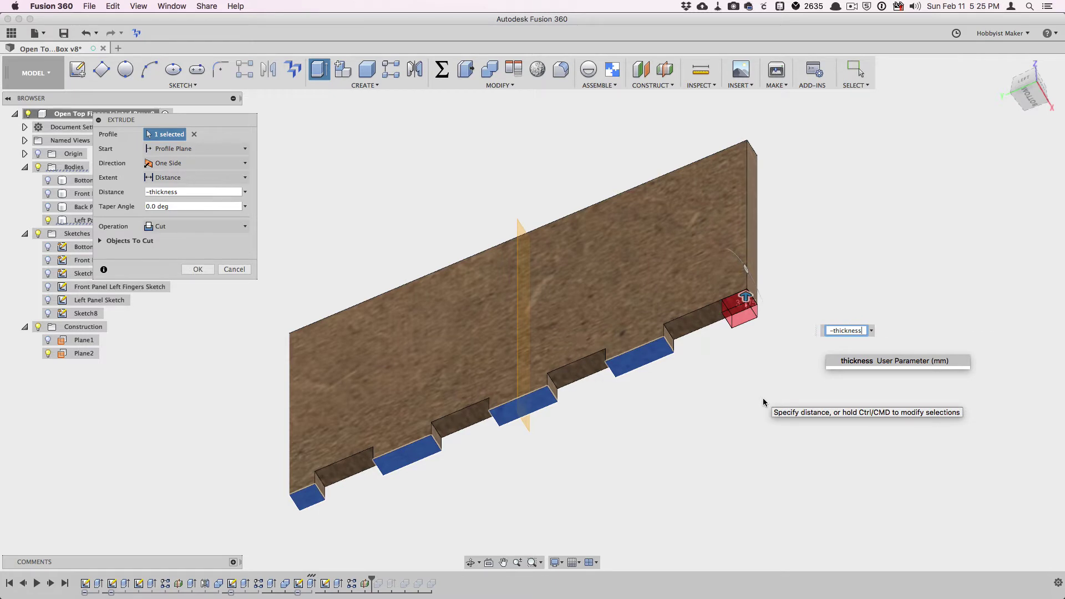
pyautogui.press('Return')
pyautogui.press('Return')
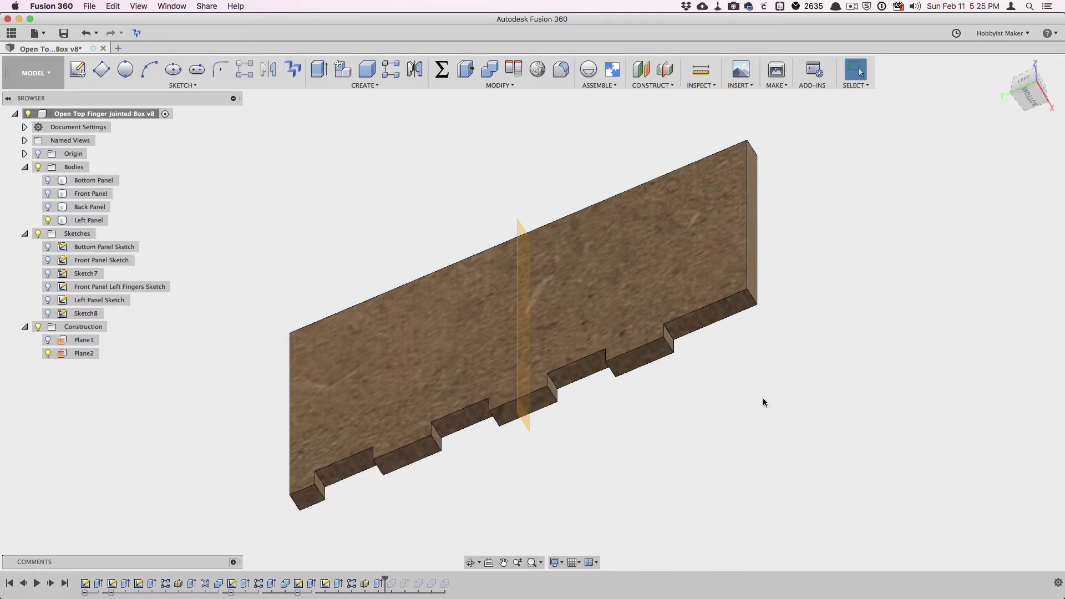
# Mirror the end finger cut feature across the left panel's midplane and hide that plane
pyautogui.press('m')
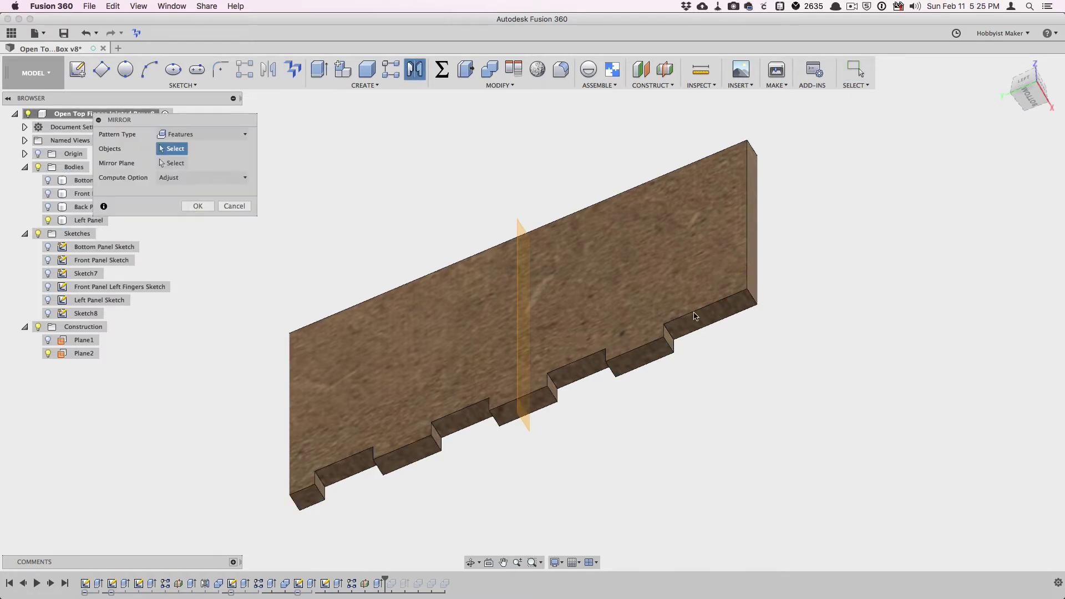
pyautogui.click(378, 583)
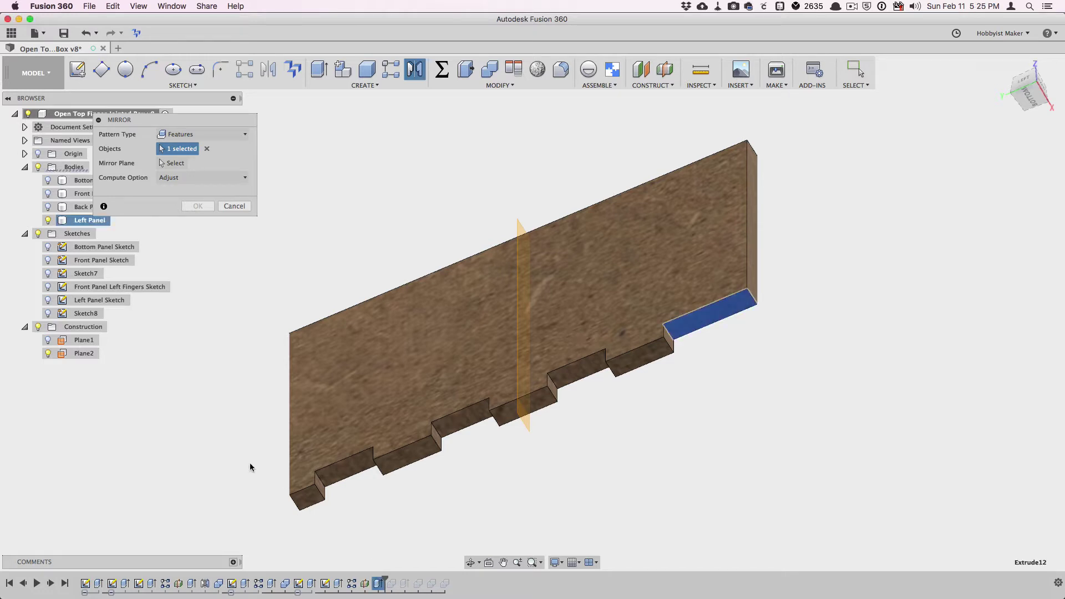
pyautogui.click(524, 228)
pyautogui.click(198, 206)
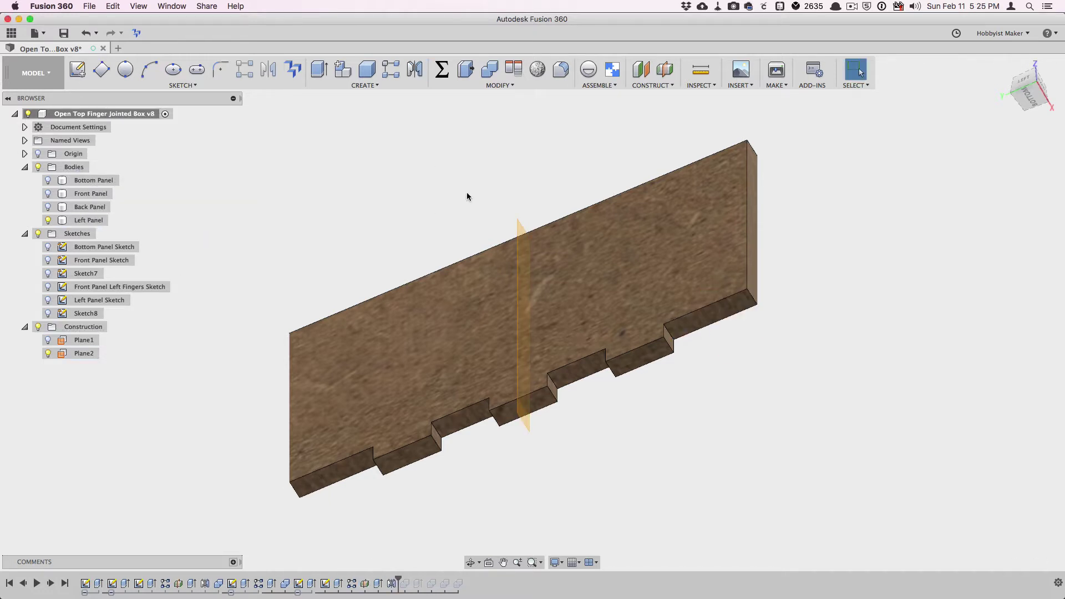
pyautogui.keyDown('shift'); pyautogui.moveTo(476, 194); pyautogui.dragTo(227, 242, button='middle'); pyautogui.keyUp('shift')
pyautogui.click(49, 354)
# Rename Plane1 as Front Panel Midplane and Plane2 as Left Panel Midplane
pyautogui.click(93, 341)
pyautogui.write('Front')
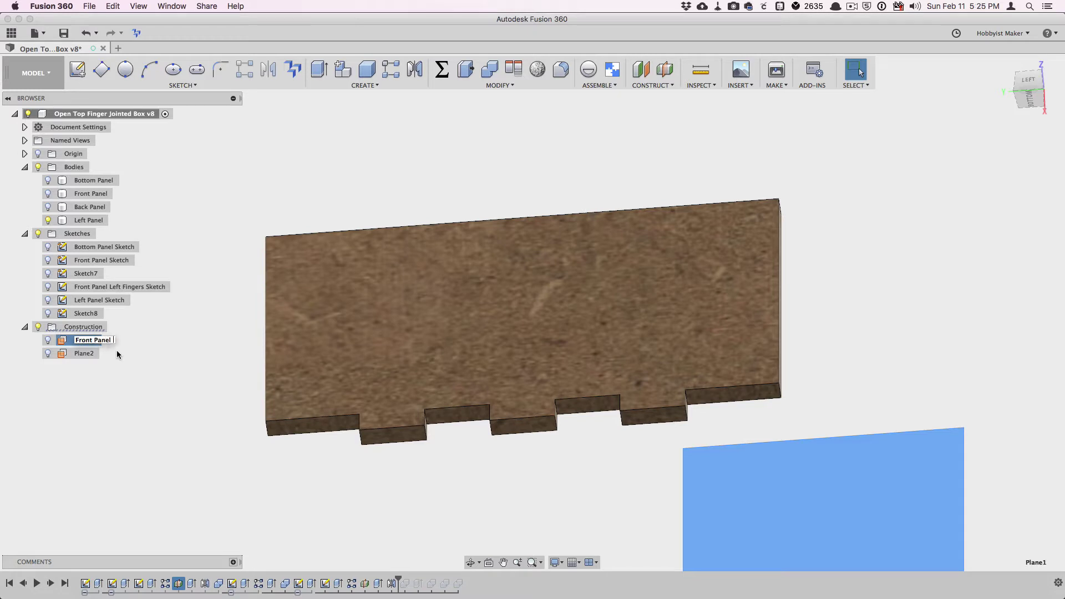
pyautogui.write(' Panel Midplane')
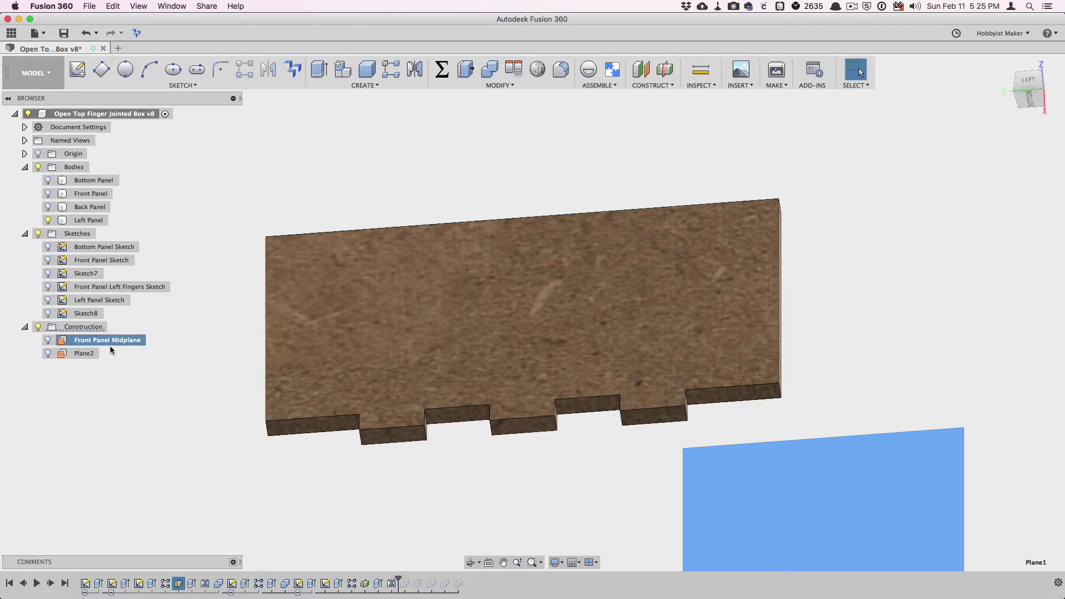
pyautogui.click(83, 354)
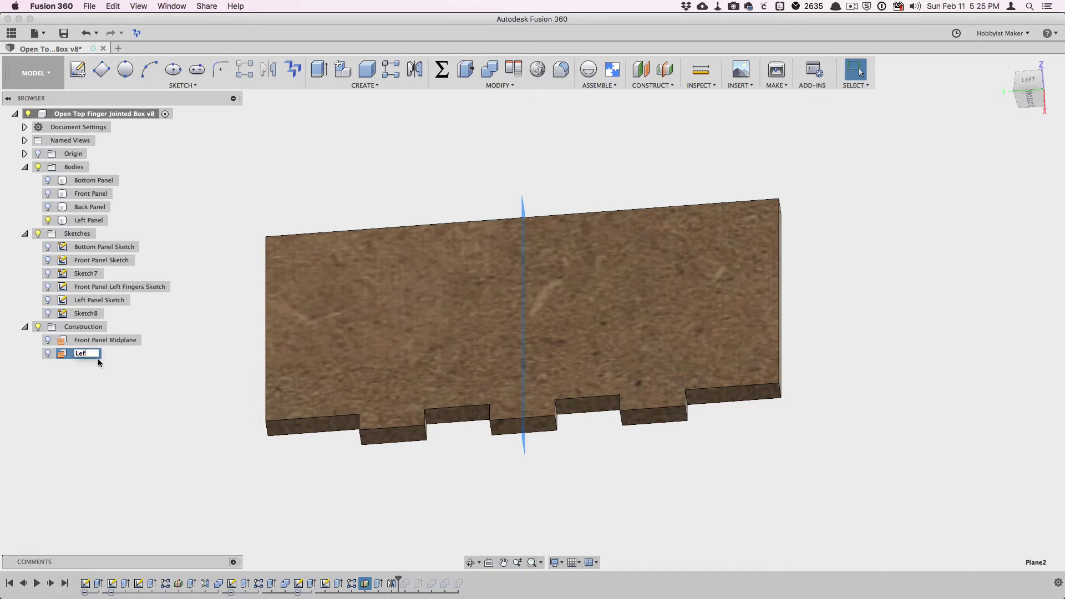
pyautogui.write('Left Panel Midplane')
pyautogui.click(152, 411)
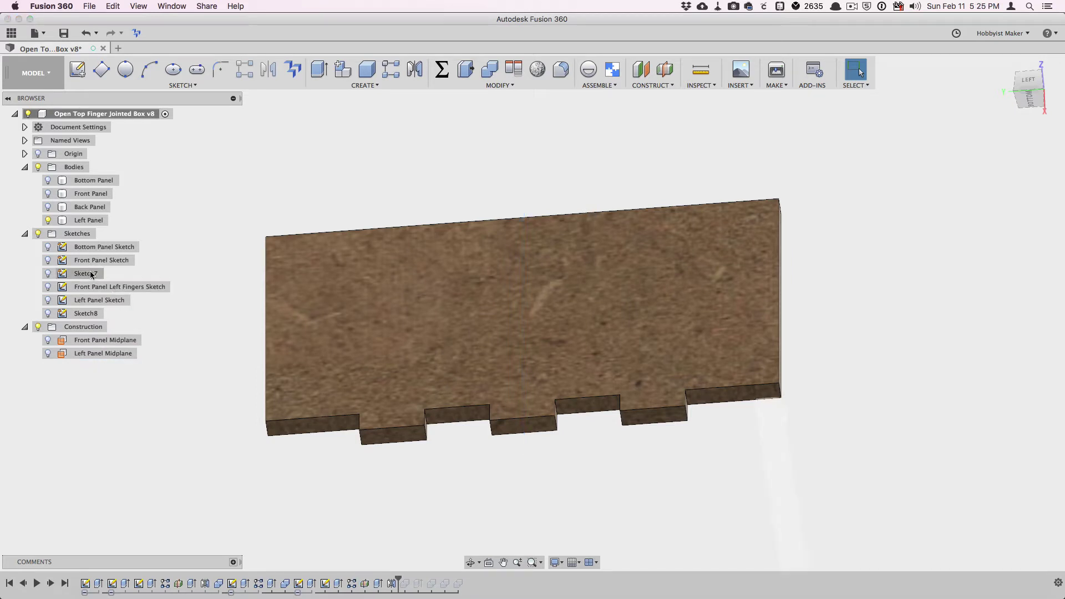
# Rename Sketch7 as Front Panel Bottom Fingers Sketch
pyautogui.click(92, 275)
pyautogui.doubleClick(92, 274)
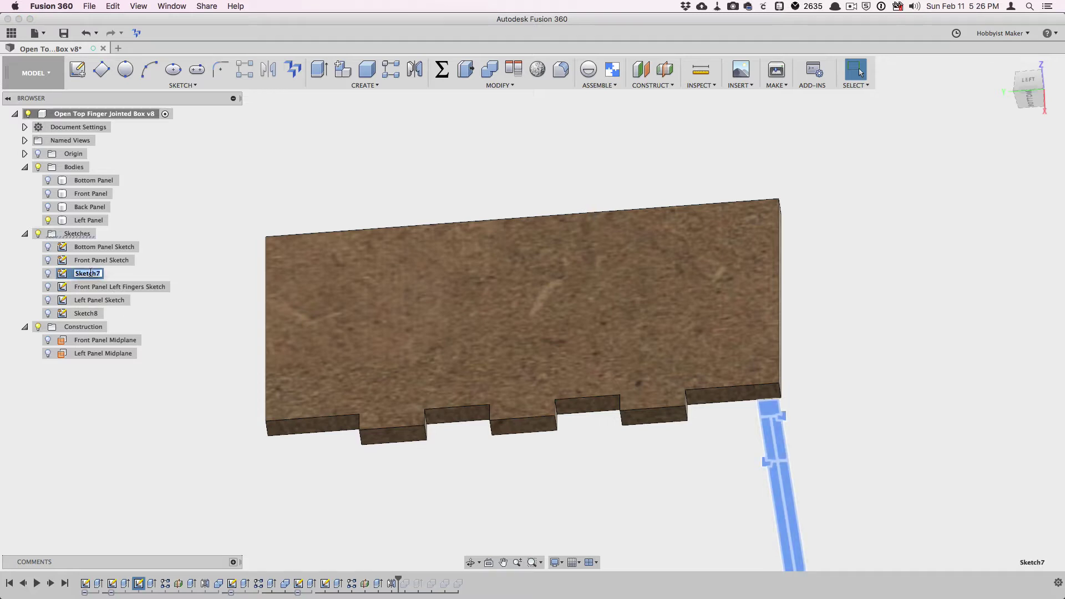
pyautogui.write('Front Panel Bottom Fingers Ske')
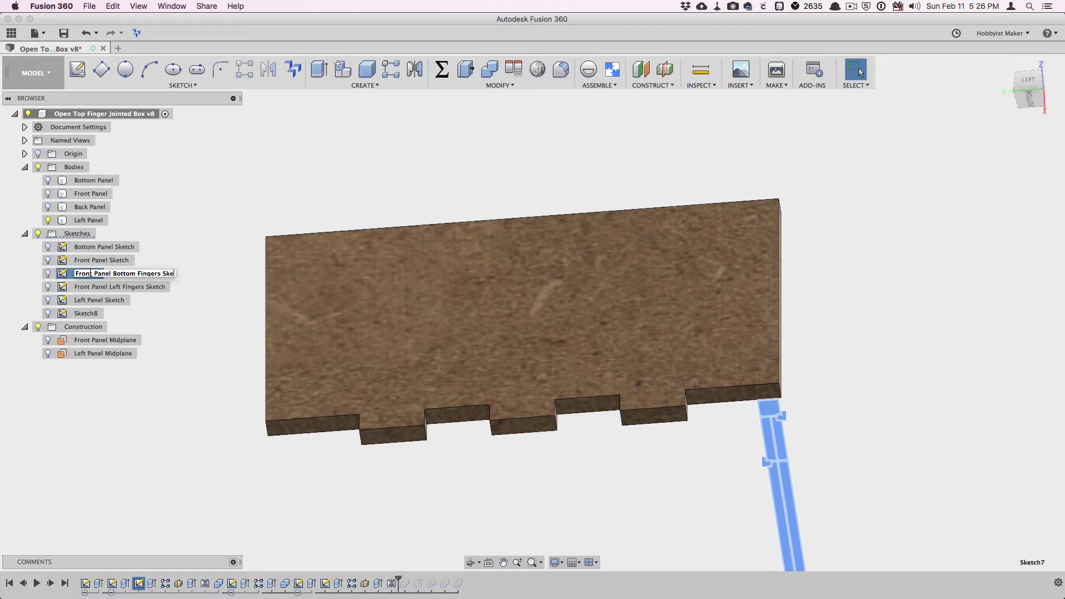
pyautogui.write('tch')
pyautogui.press('Return')
# Rename Sketch8 as Left Panel Bottom Fingers Sketch
pyautogui.click(86, 313)
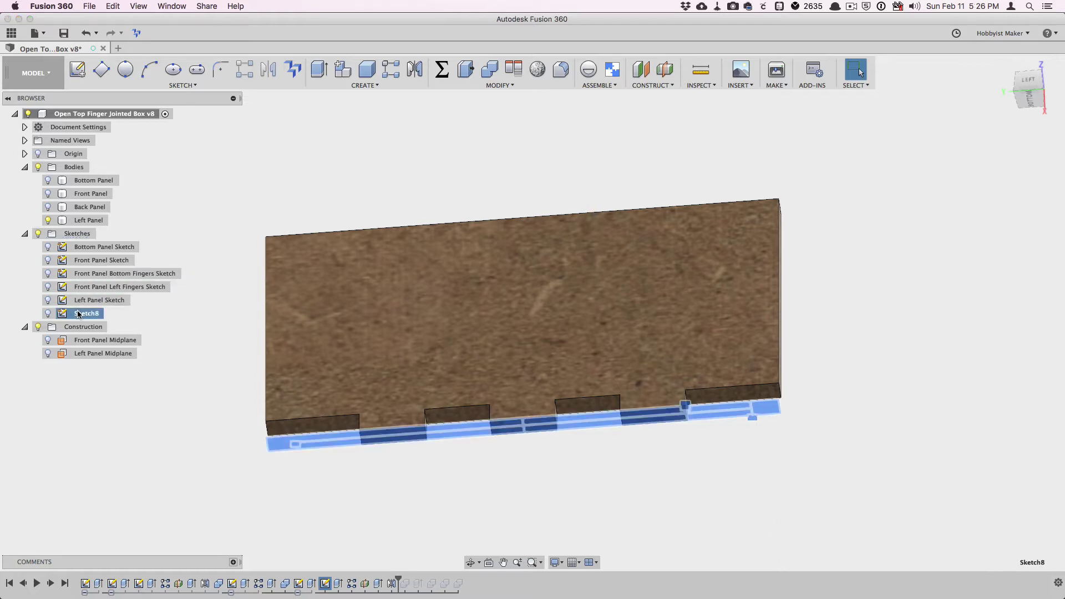
pyautogui.doubleClick(83, 314)
pyautogui.write('Left Panel Bottom Fingers Ske')
pyautogui.press('Return')
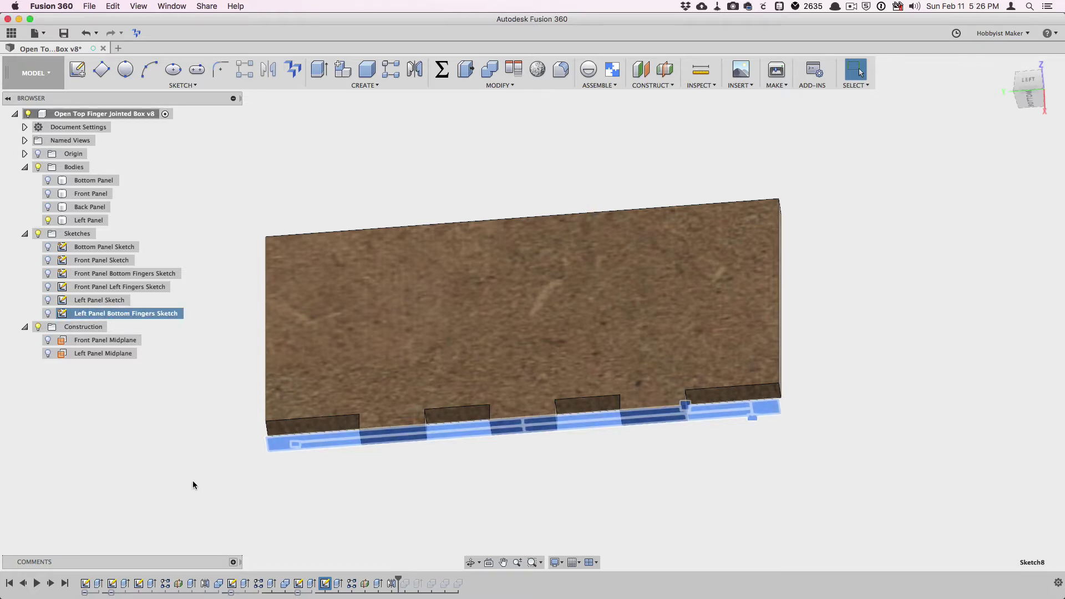
pyautogui.click(207, 489)
# Unisolate the Left Panel body so all box panels are shown
pyautogui.rightClick(98, 221)
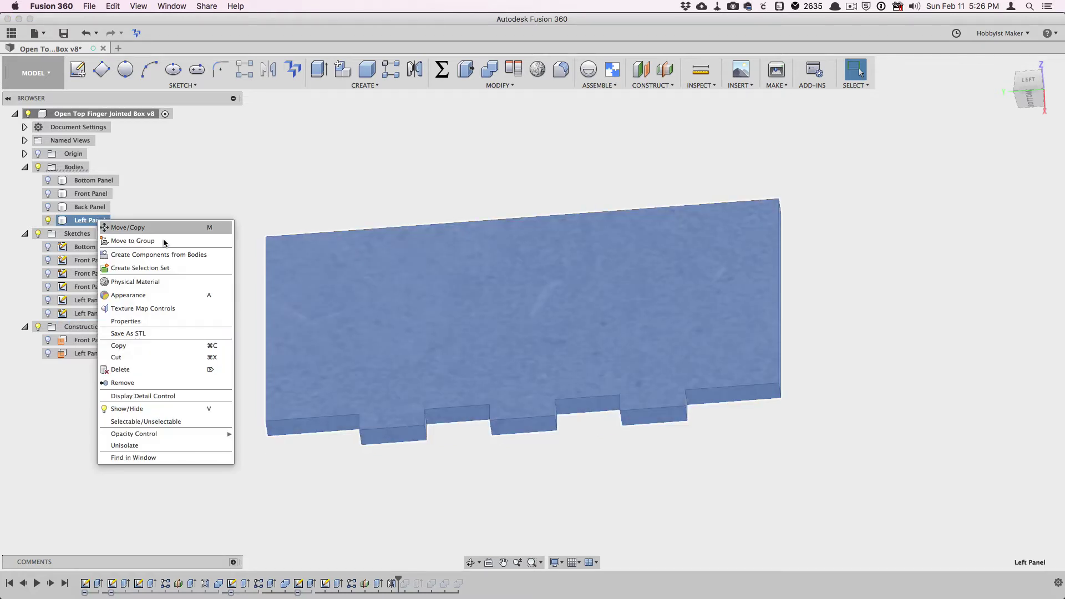
pyautogui.click(188, 446)
pyautogui.keyDown('shift'); pyautogui.moveTo(216, 372); pyautogui.dragTo(196, 412, button='middle'); pyautogui.keyUp('shift')
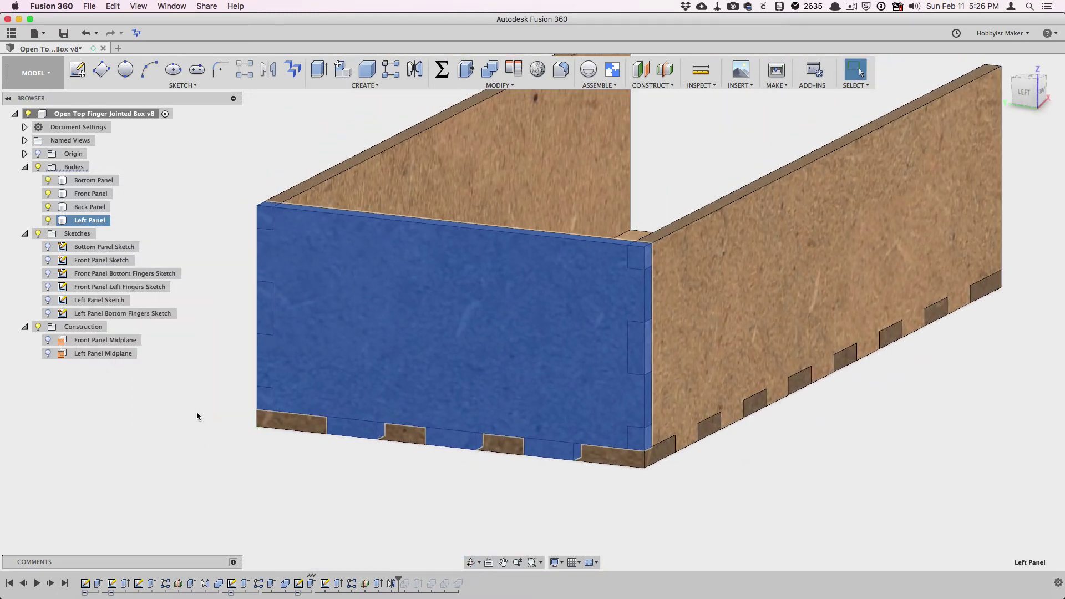
pyautogui.click(187, 468)
# Advance the timeline by one feature and edit that combine cut to remove the Bottom Panel from its tool bodies
pyautogui.click(50, 584)
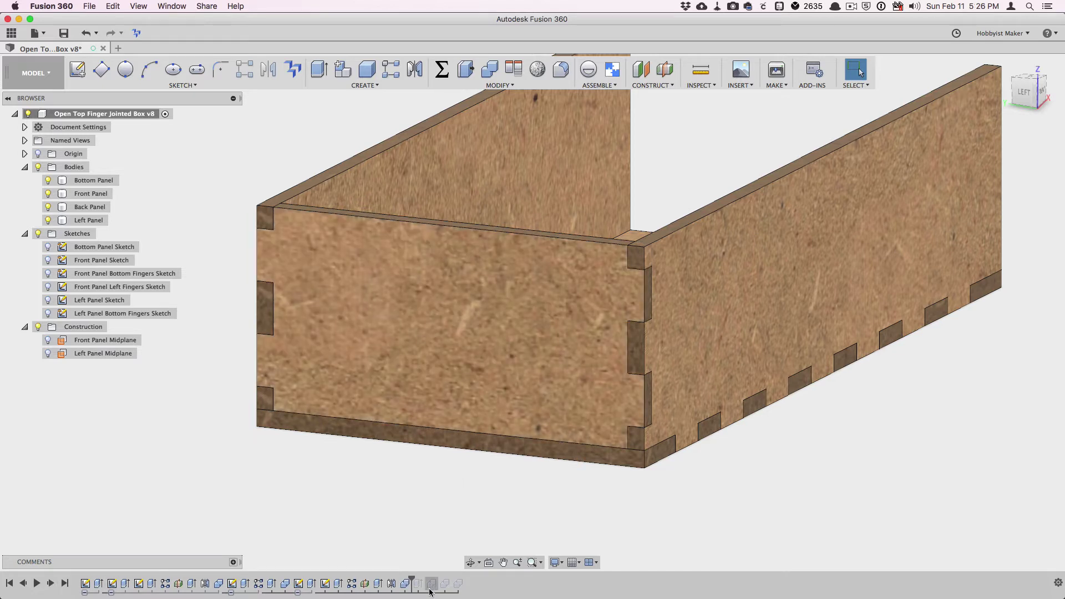
pyautogui.rightClick(404, 584)
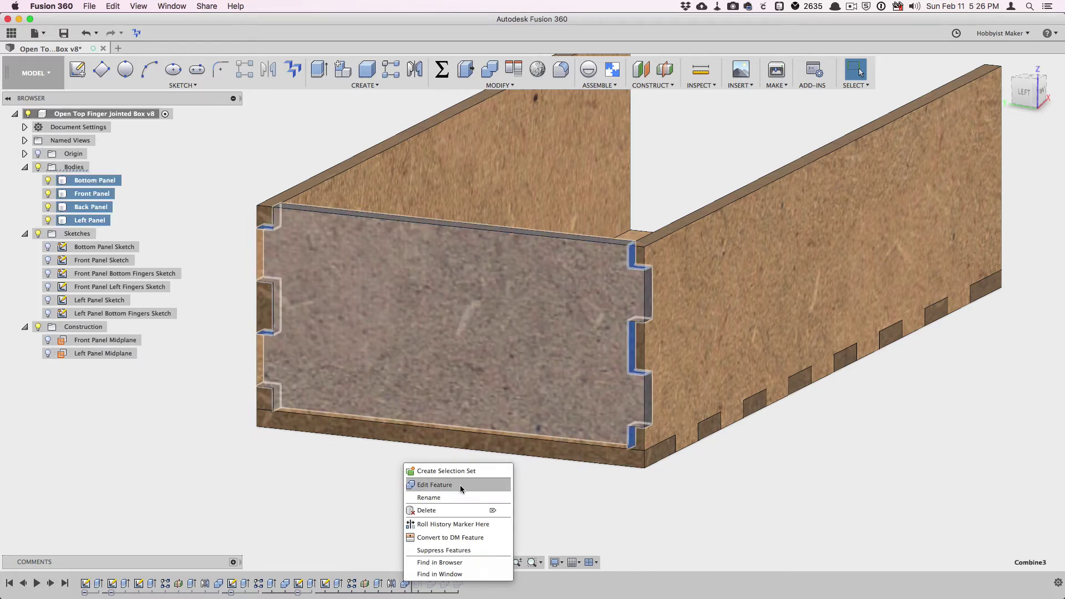
pyautogui.click(444, 485)
pyautogui.scroll(-5, 468, 480)
pyautogui.keyDown('shift'); pyautogui.moveTo(466, 481); pyautogui.dragTo(476, 495, button='middle'); pyautogui.keyUp('shift')
pyautogui.click(179, 148)
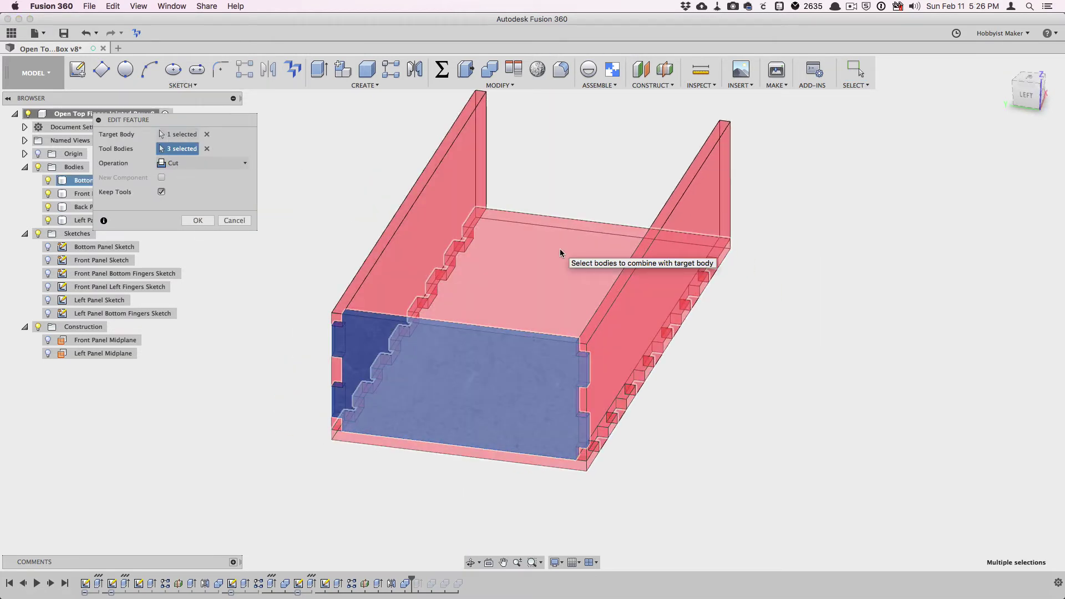
pyautogui.click(560, 252)
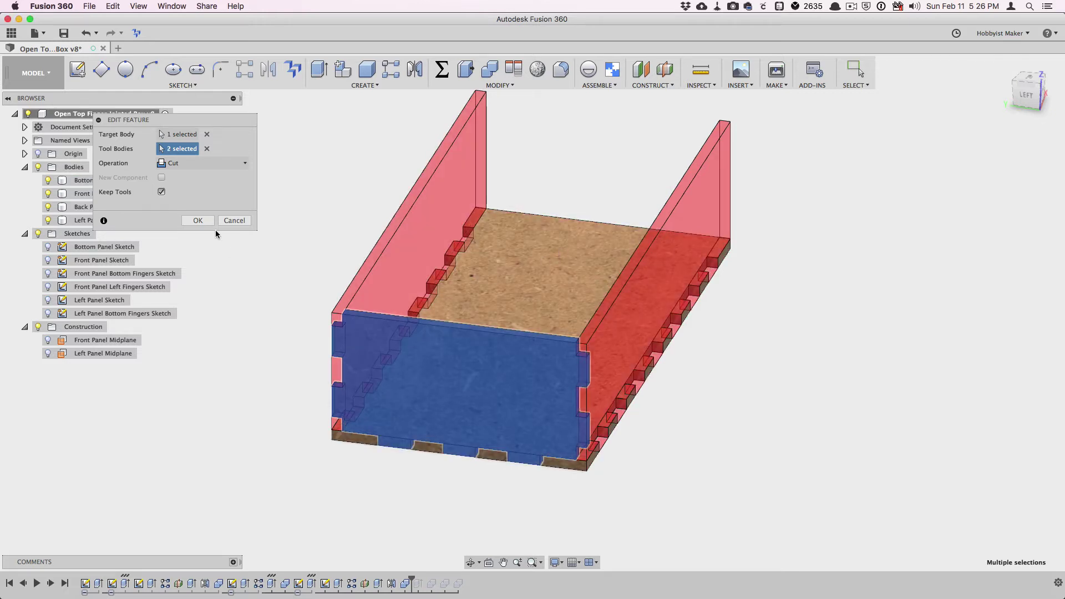
pyautogui.click(198, 220)
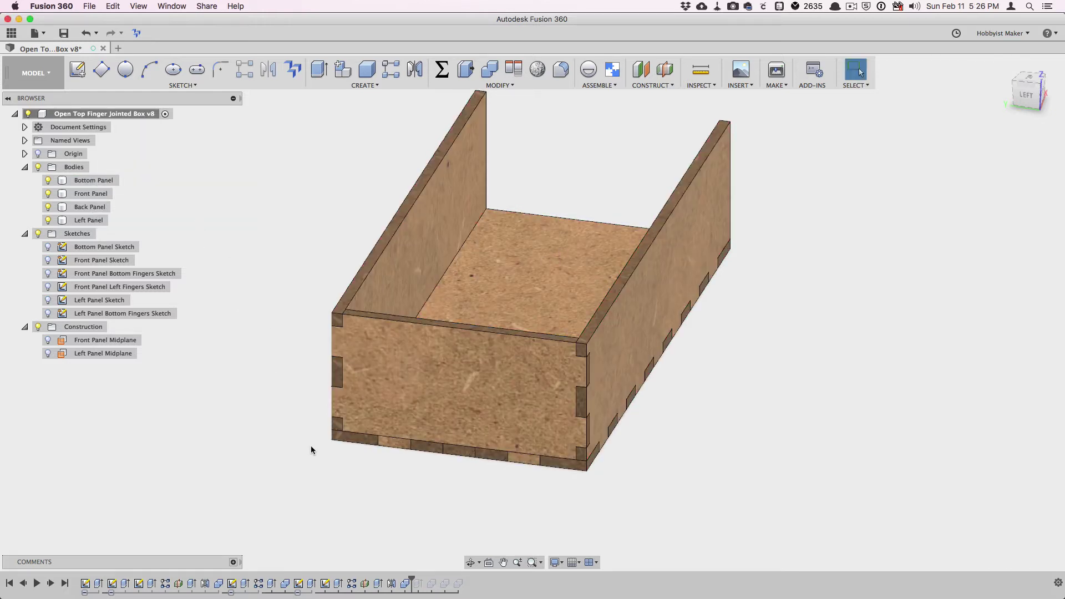
# Combine-cut the Bottom Panel with the Left Panel as the tool body, keeping the tools
pyautogui.click(491, 71)
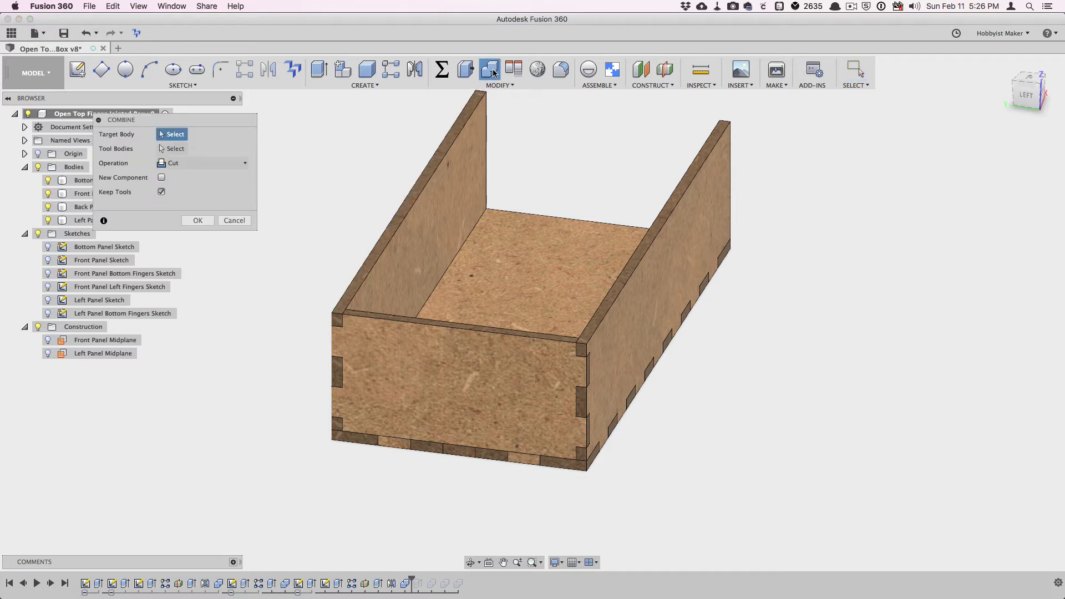
pyautogui.click(514, 264)
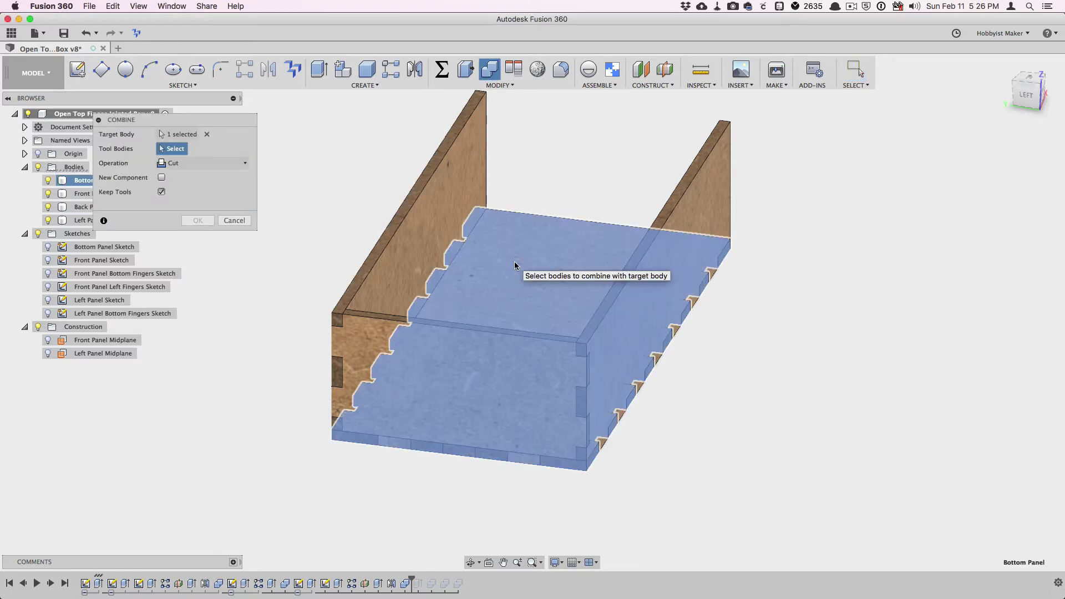
pyautogui.click(452, 362)
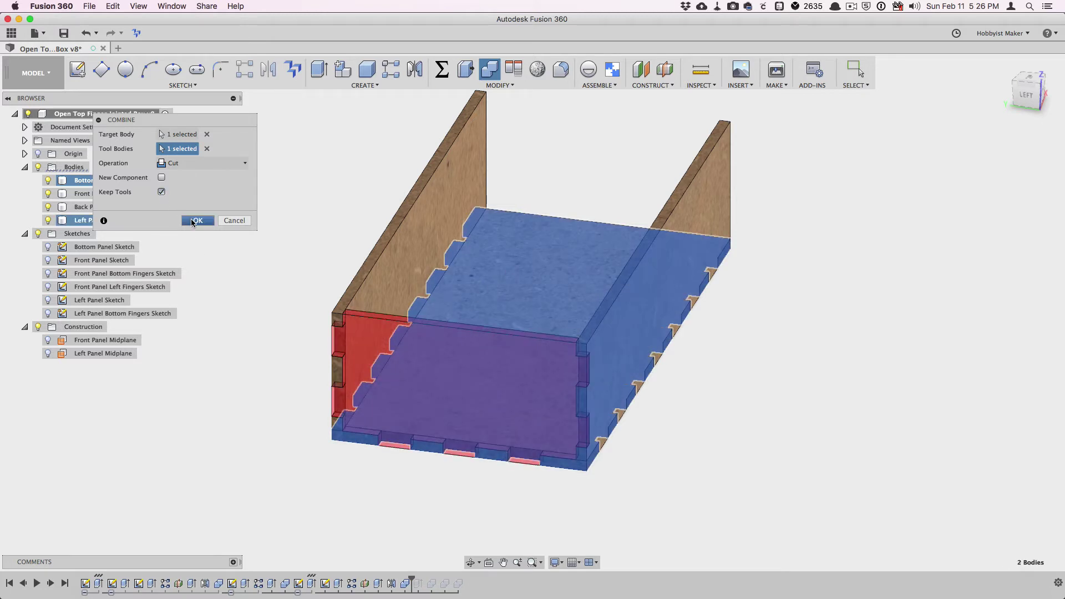
pyautogui.click(193, 221)
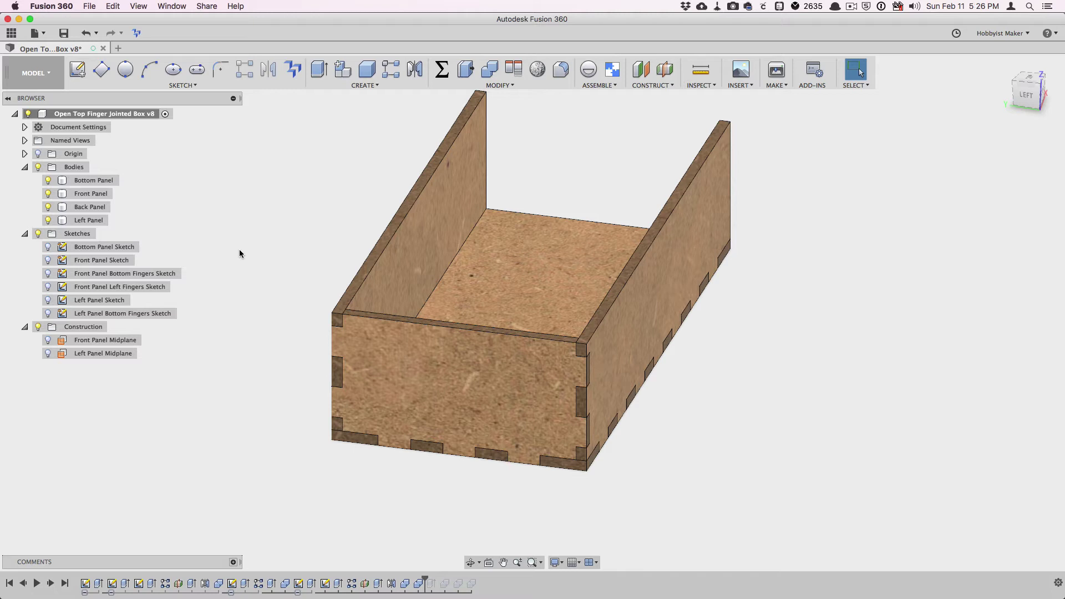
# Advance the timeline through the remaining features to its end and inspect the finger joints around the box
pyautogui.click(50, 584)
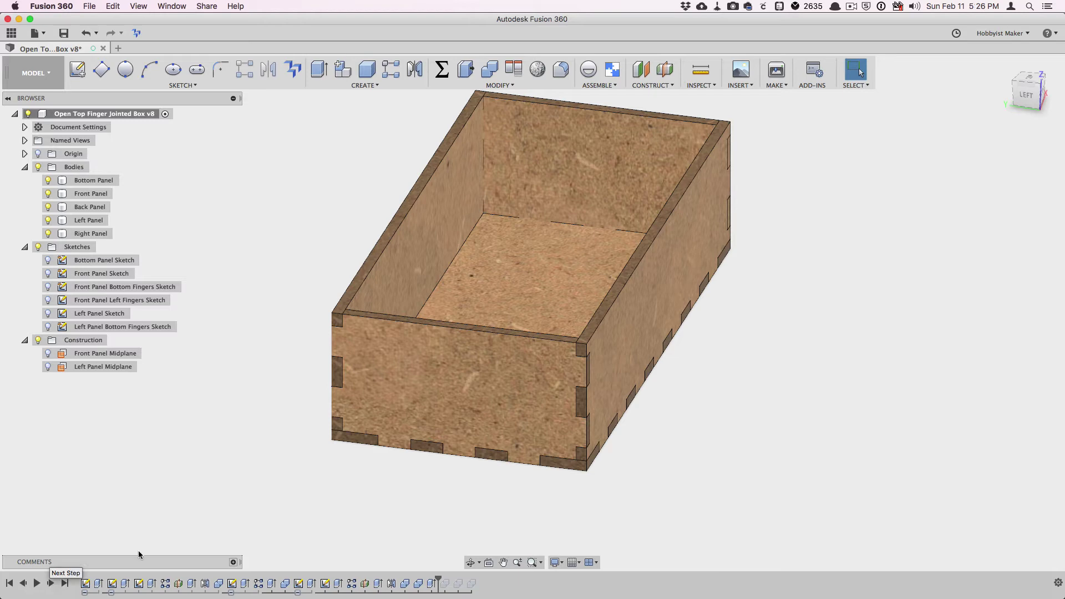
pyautogui.click(618, 156)
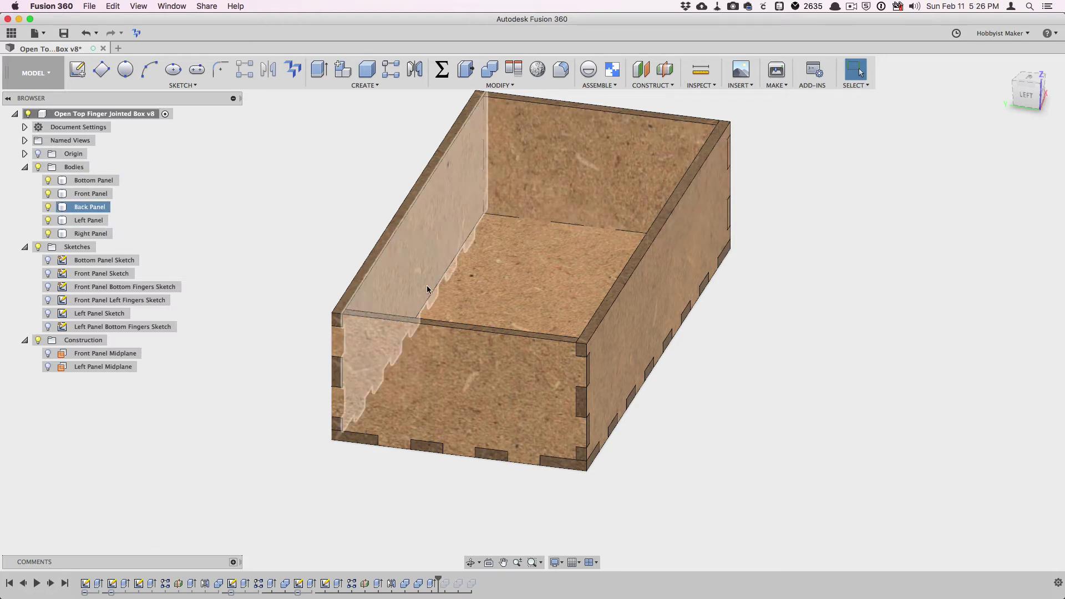
pyautogui.keyDown('shift'); pyautogui.moveTo(585, 287); pyautogui.dragTo(721, 332, button='middle'); pyautogui.keyUp('shift')
pyautogui.click(50, 584)
pyautogui.click(50, 584)
pyautogui.click(50, 584)
pyautogui.keyDown('shift'); pyautogui.moveTo(260, 465); pyautogui.dragTo(342, 459, button='middle'); pyautogui.keyUp('shift')
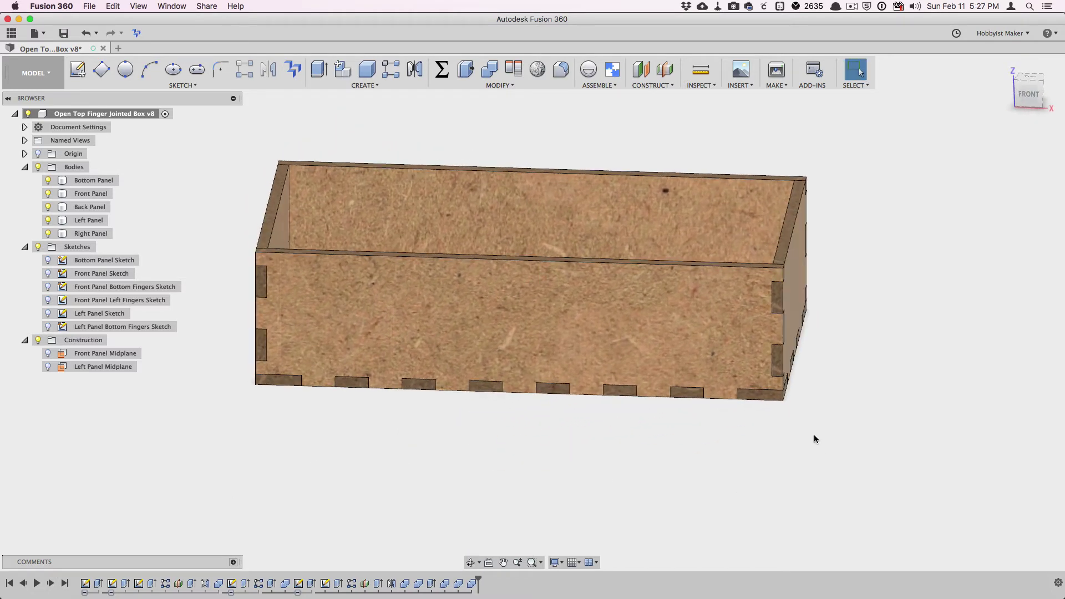
pyautogui.keyDown('shift'); pyautogui.moveTo(783, 399); pyautogui.dragTo(799, 336, button='middle'); pyautogui.keyUp('shift')
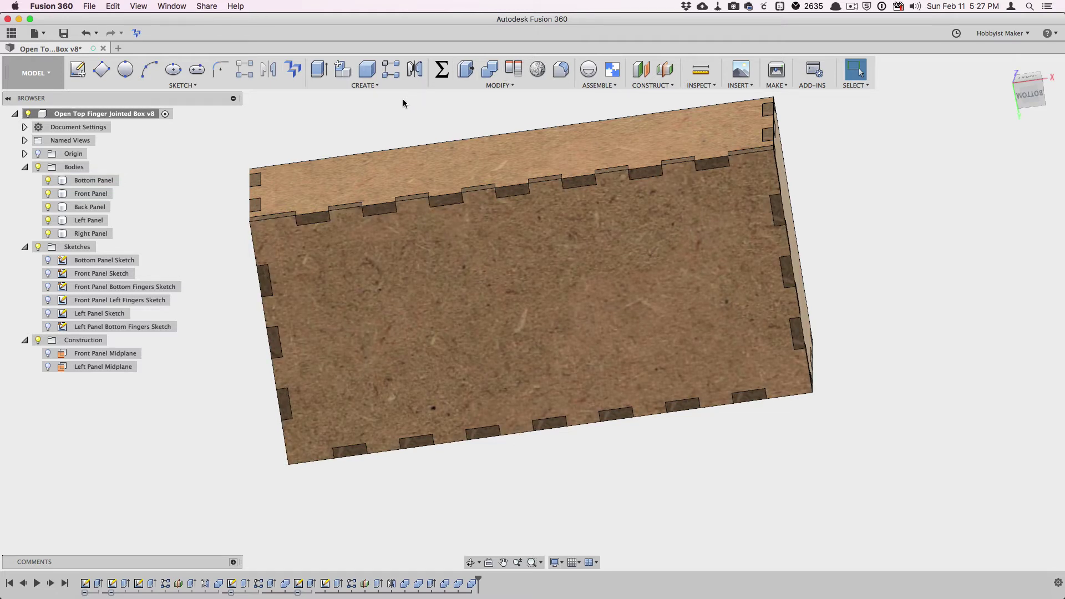
# Set the length user parameter to 285 mm and inspect the resized box from below and from the front
pyautogui.click(444, 71)
pyautogui.click(514, 96)
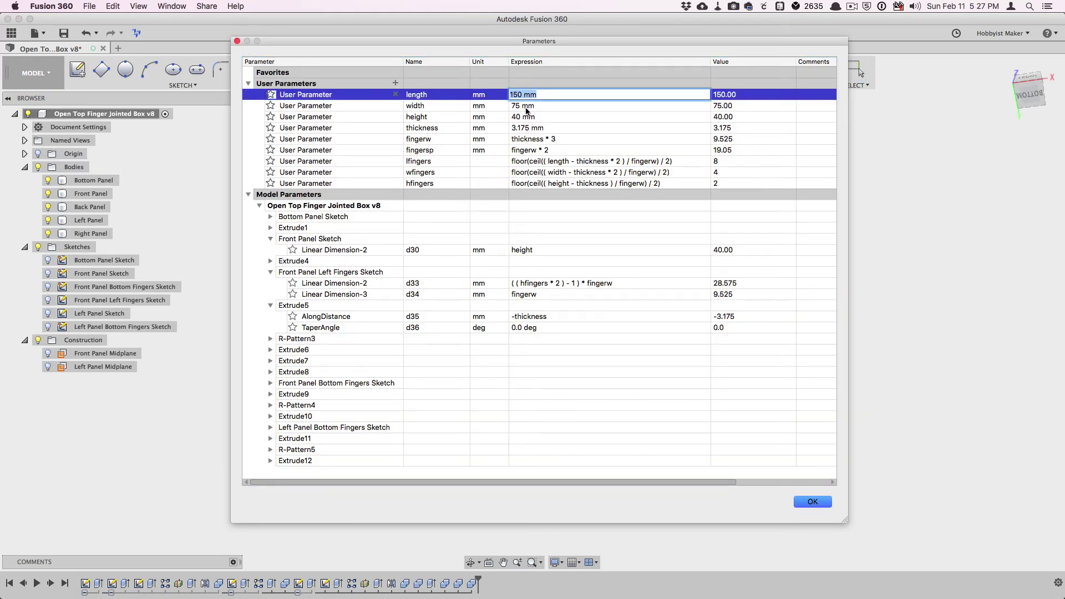
pyautogui.write('285')
pyautogui.press('Return')
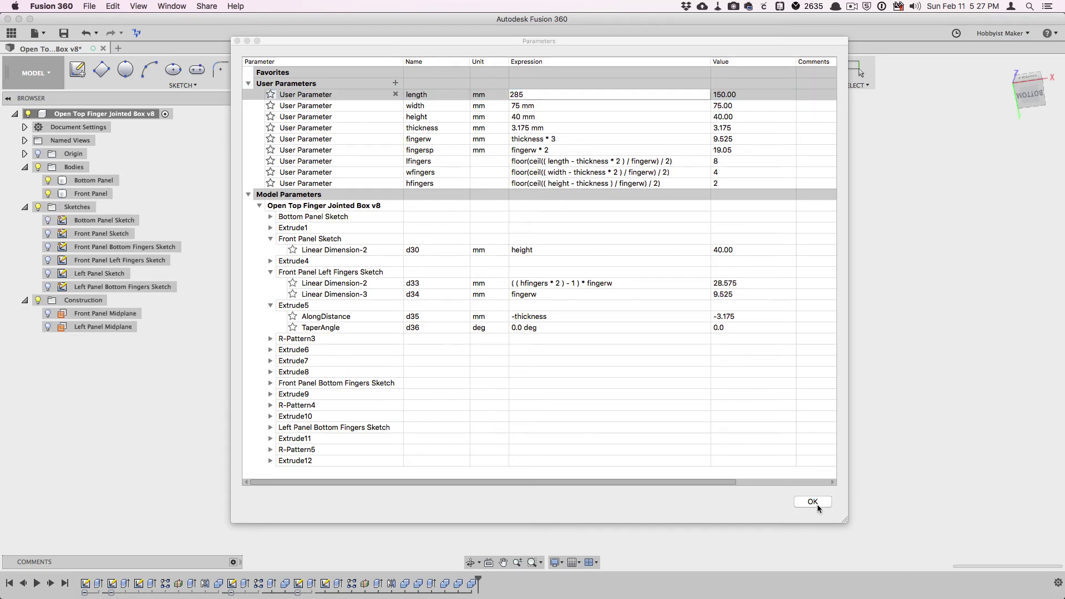
pyautogui.click(819, 501)
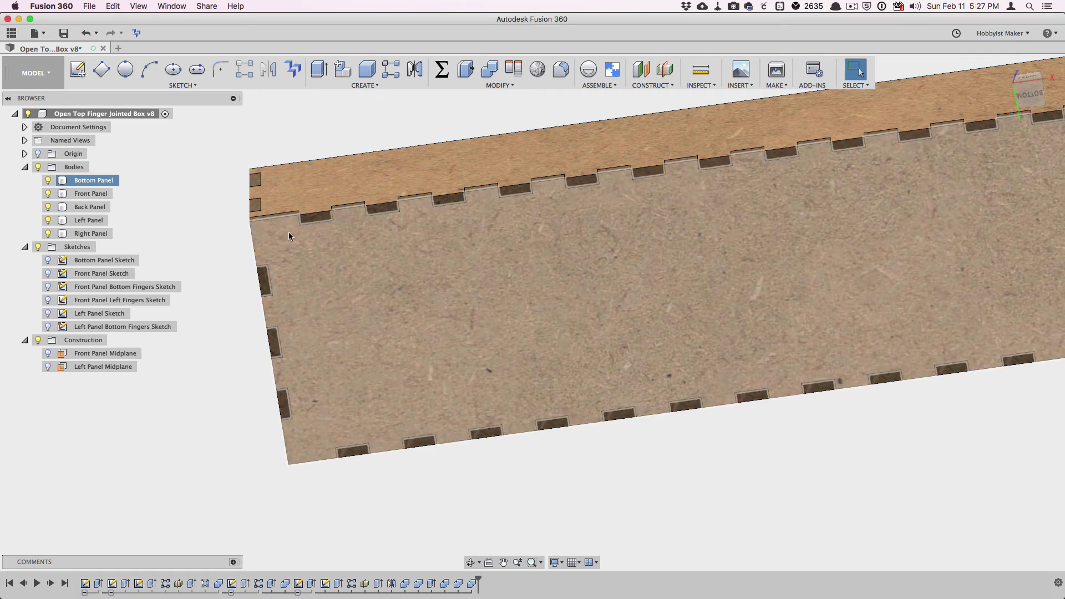
pyautogui.scroll(-3, 498, 292)
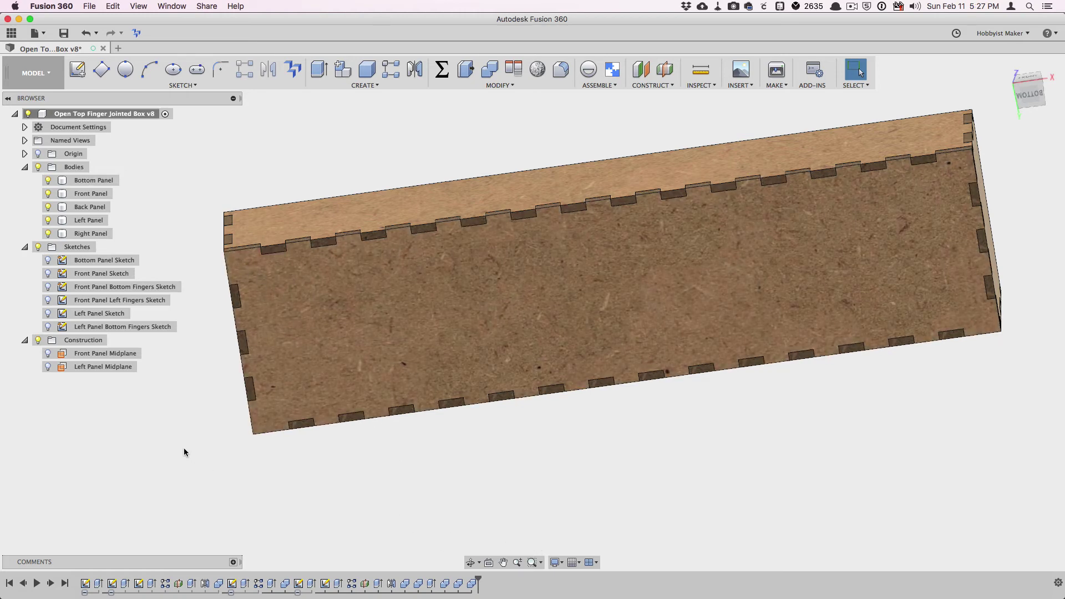
pyautogui.keyDown('shift'); pyautogui.moveTo(201, 443); pyautogui.dragTo(281, 474, button='middle'); pyautogui.keyUp('shift')
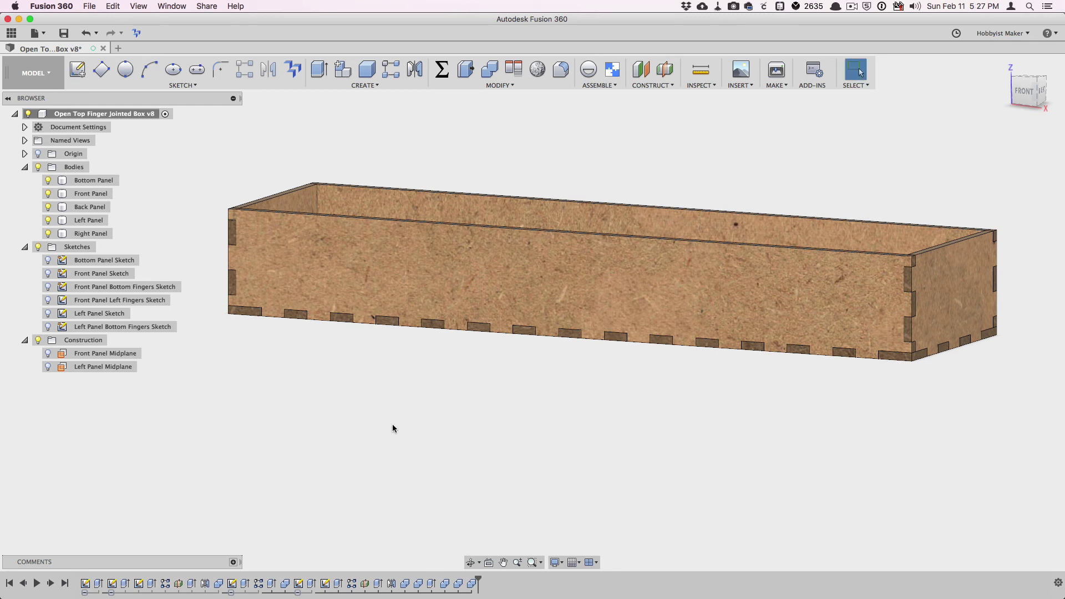
pyautogui.moveTo(405, 417); pyautogui.dragTo(394, 442, button='middle')
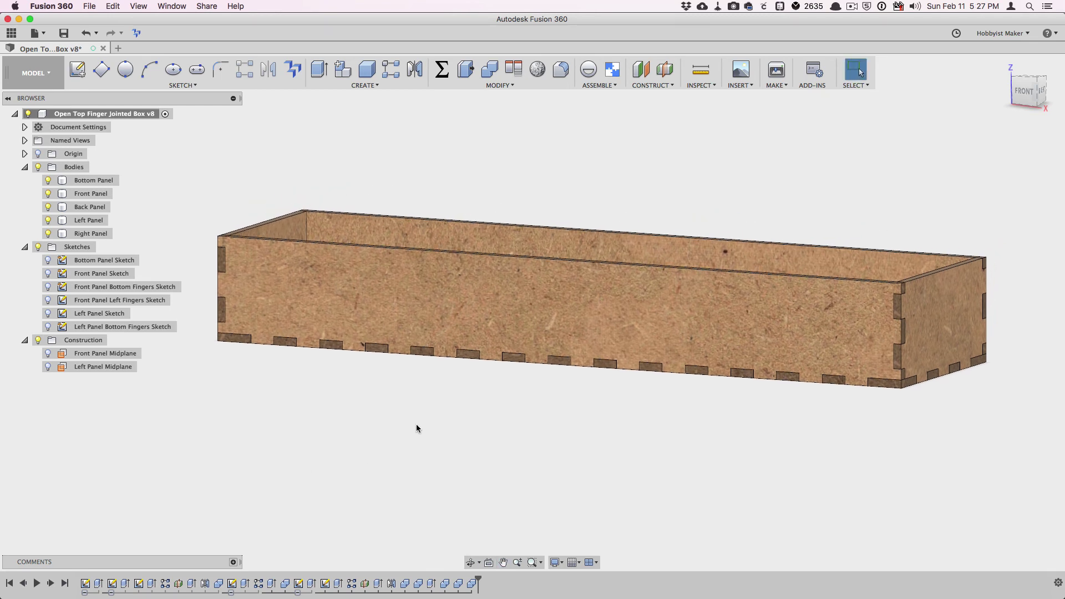